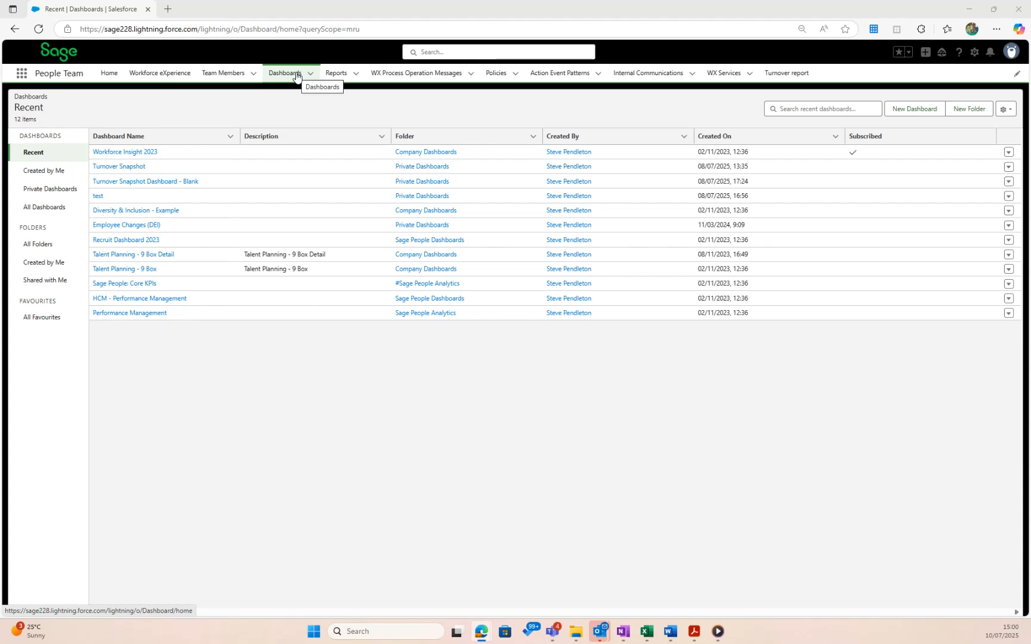
- Look up the Dashboards item in the App Launcher by searching for "dash", and close the launcher
{"action": "left_click", "coordinate": [295, 74]}
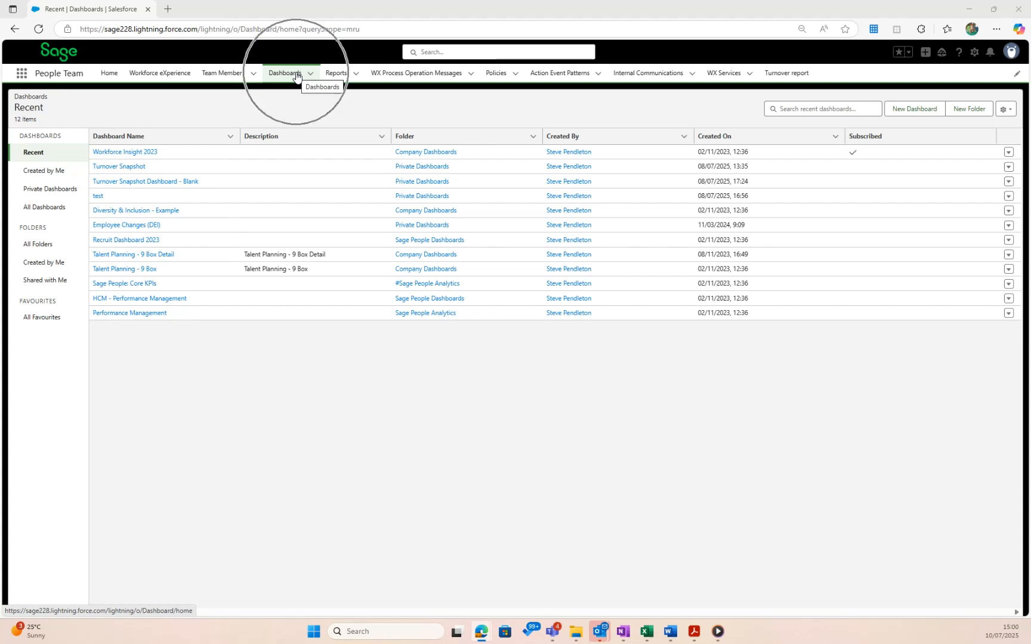
{"action": "left_click", "coordinate": [22, 75]}
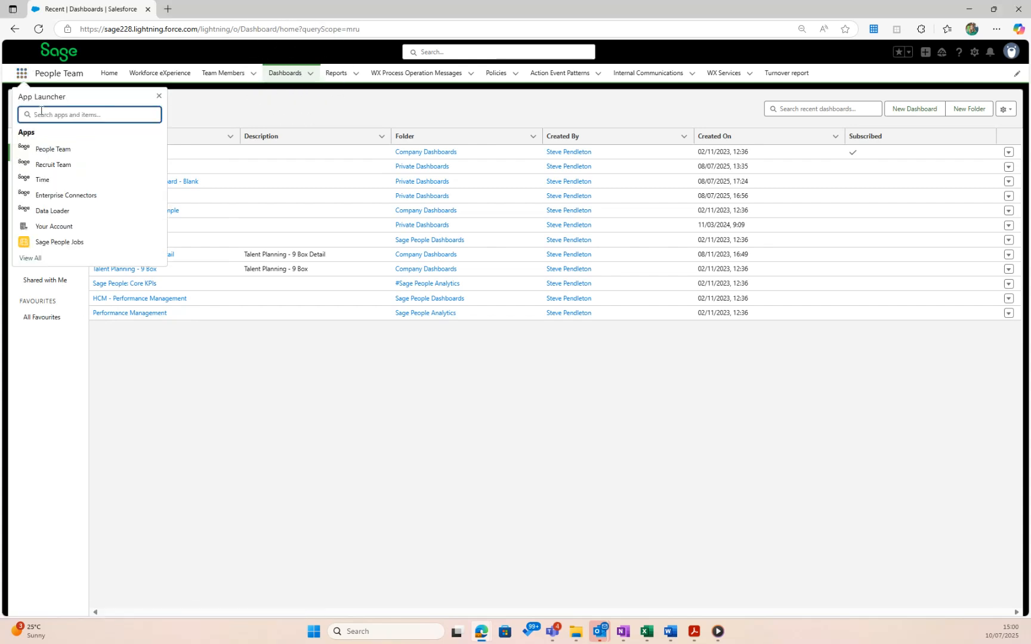
{"action": "type", "text": "dash"}
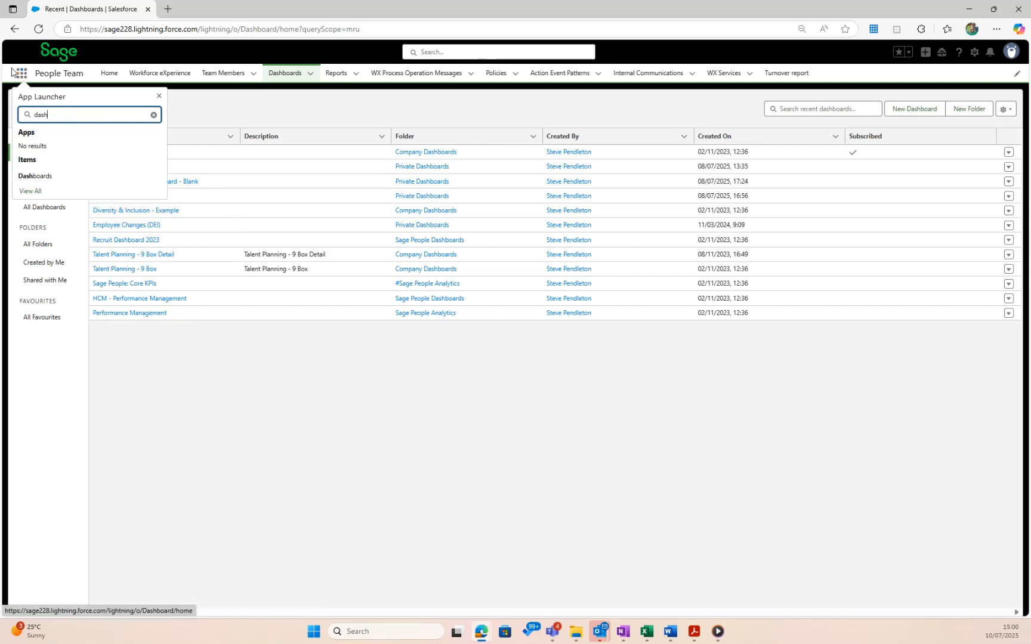
{"action": "left_click", "coordinate": [158, 95]}
- Create a new dashboard named "Turnover Analysis" in the Private Dashboards folder
{"action": "left_click", "coordinate": [901, 115]}
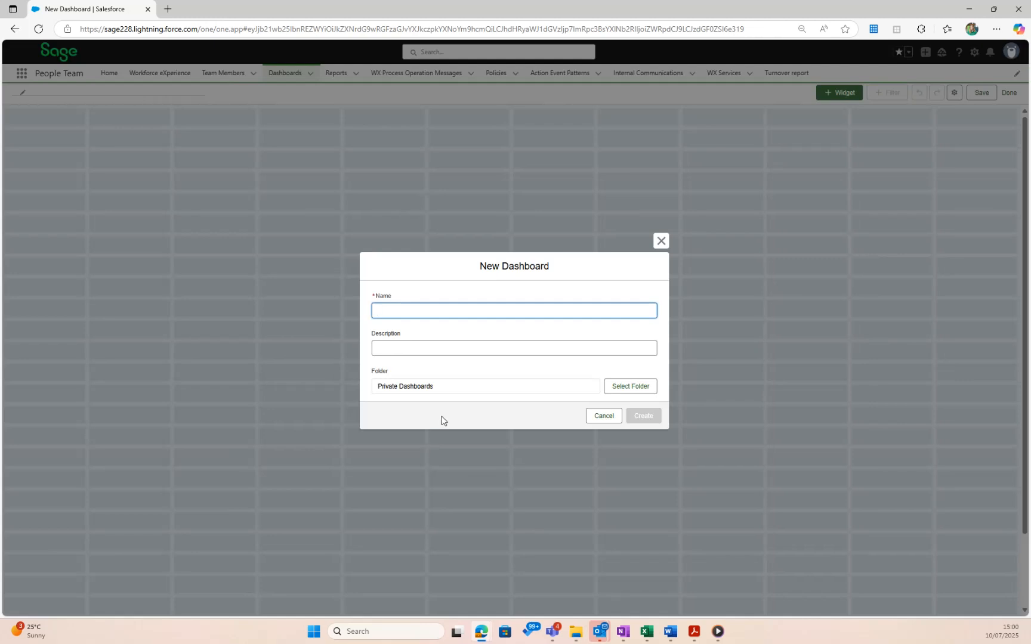
{"action": "type", "text": "H"}
{"action": "key", "text": "BackSpace"}
{"action": "type", "text": "Turno"}
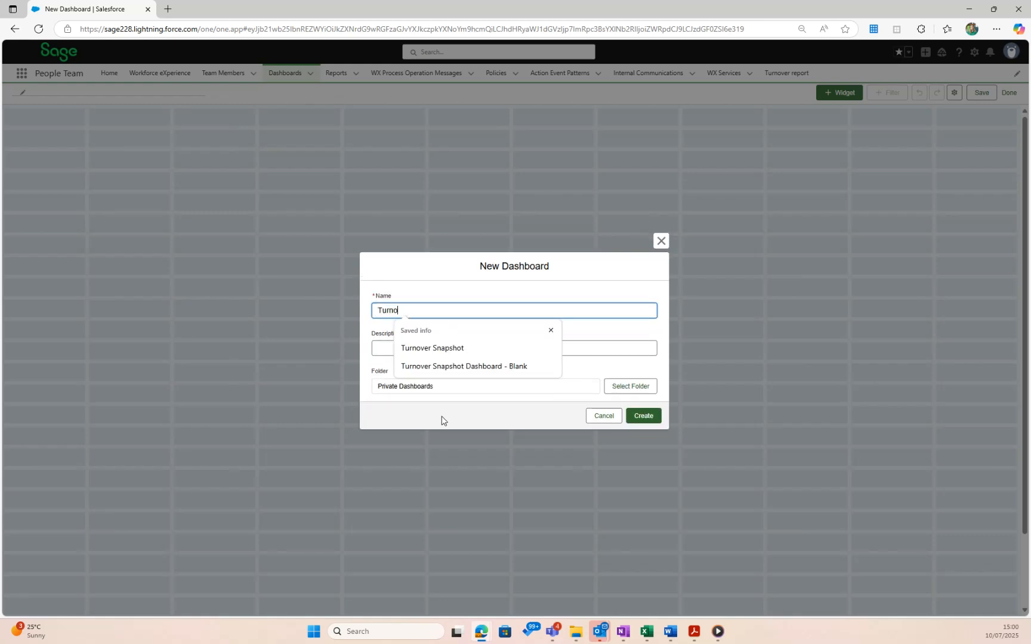
{"action": "type", "text": "ver Analy"}
{"action": "key", "text": "BackSpace"}
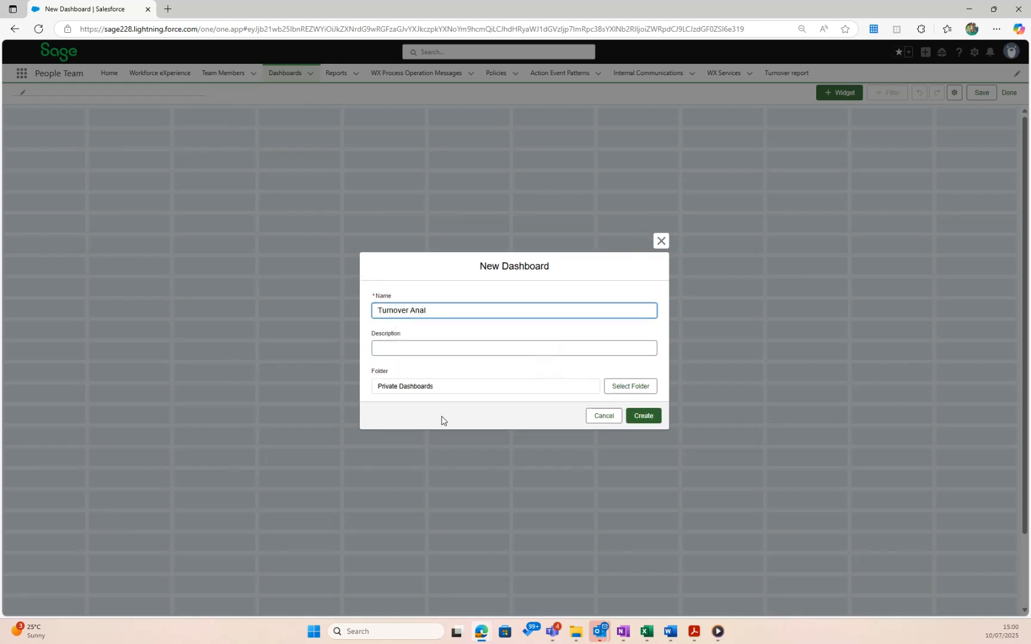
{"action": "type", "text": "ysis"}
{"action": "key", "text": "Tab"}
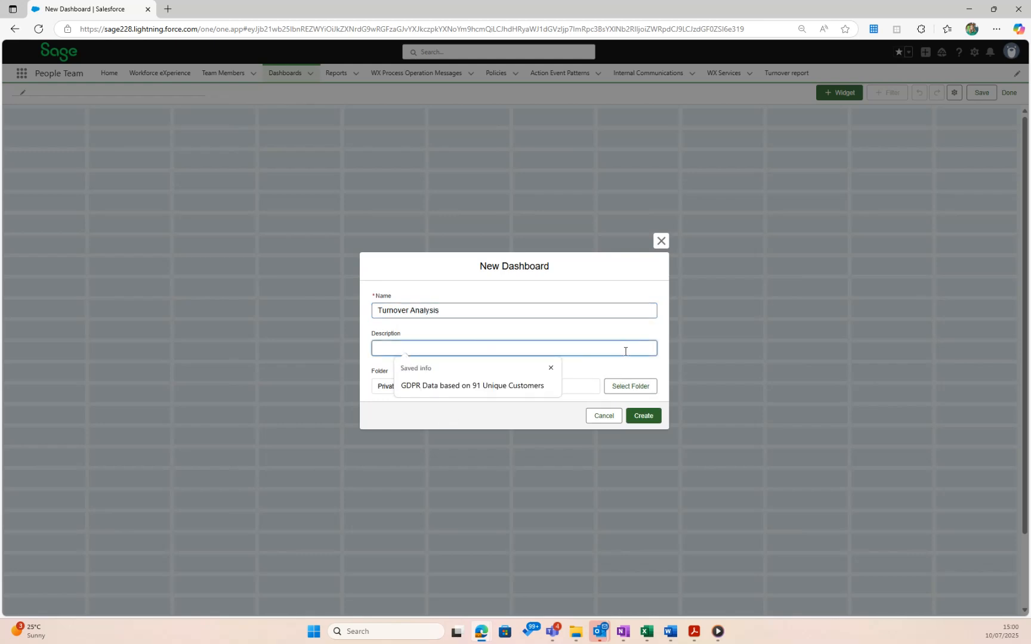
{"action": "left_click", "coordinate": [643, 416]}
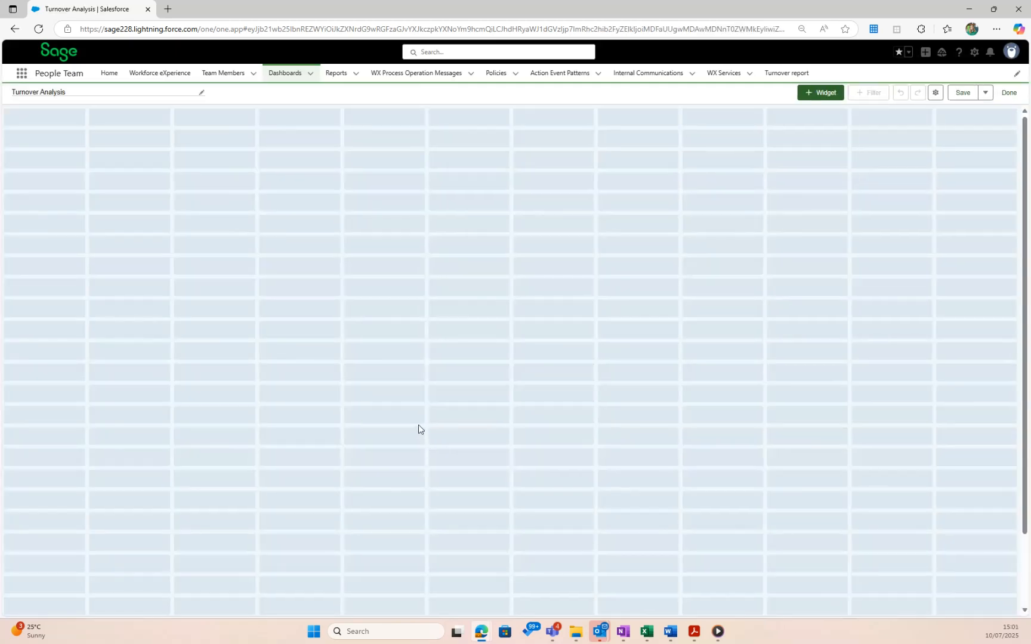
- Start a new chart or table widget based on the High Level Turnover Output Report
{"action": "left_click", "coordinate": [822, 101]}
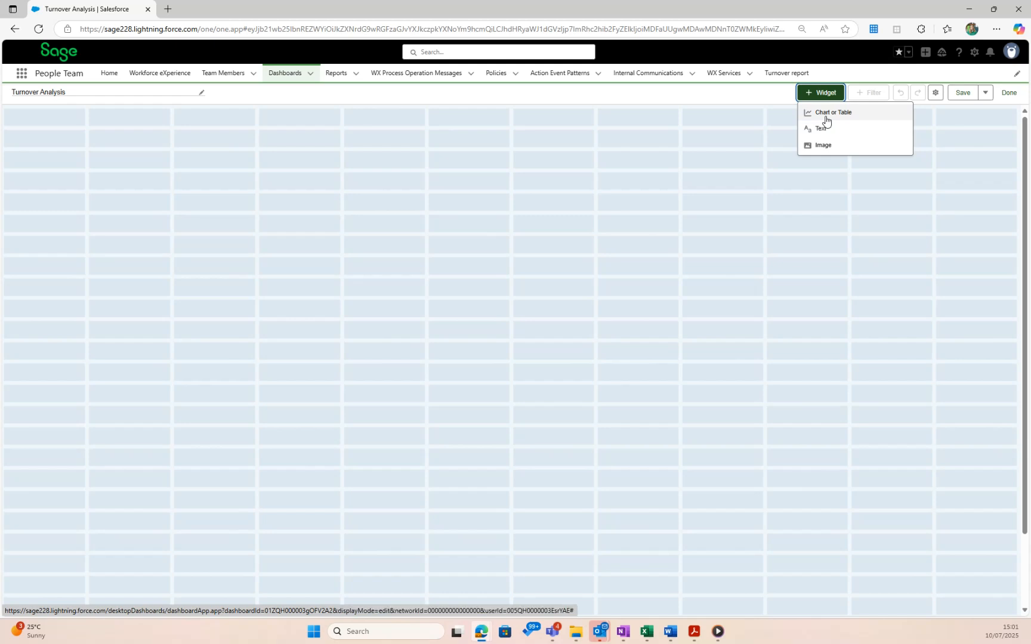
{"action": "left_click", "coordinate": [829, 113]}
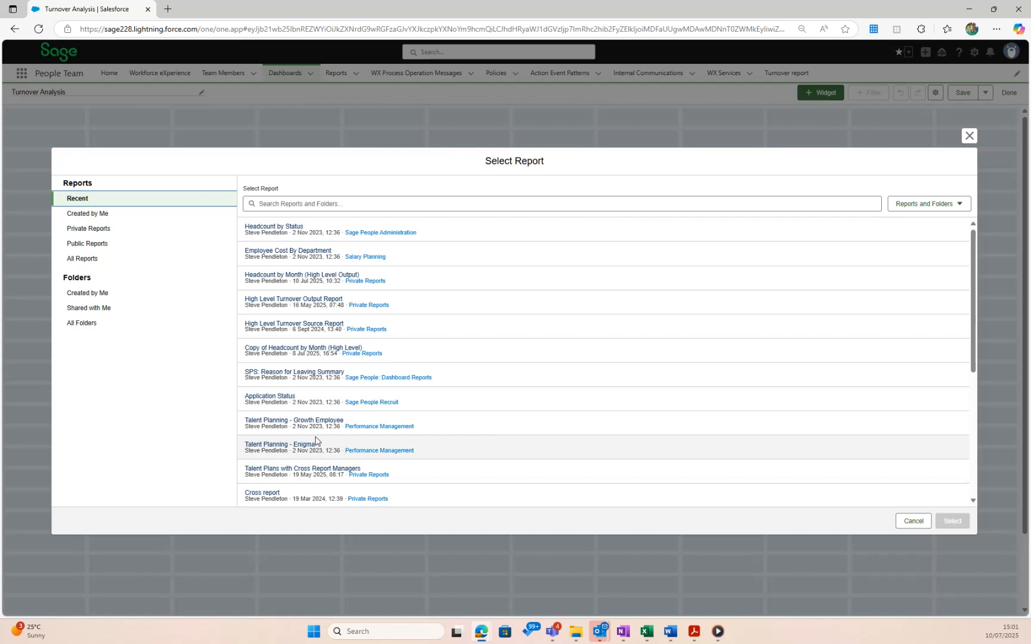
{"action": "left_click", "coordinate": [300, 300]}
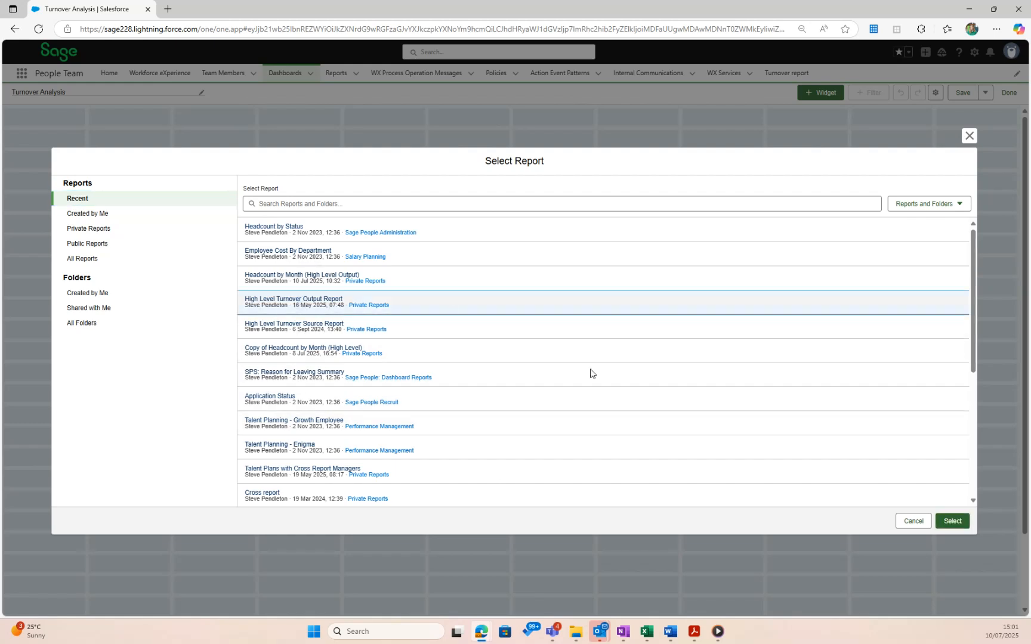
{"action": "left_click", "coordinate": [949, 522]}
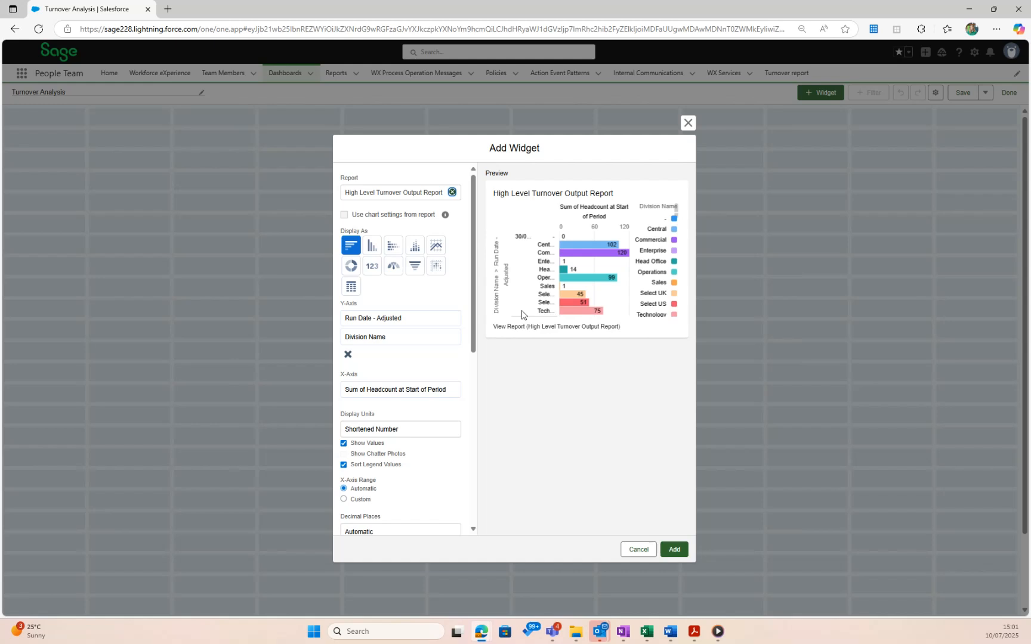
- Display the widget as a metric chart of the Turnover - Total measure with Full Number display units
{"action": "left_click", "coordinate": [376, 274]}
{"action": "key", "text": "ctrl"}
{"action": "left_click", "coordinate": [376, 273]}
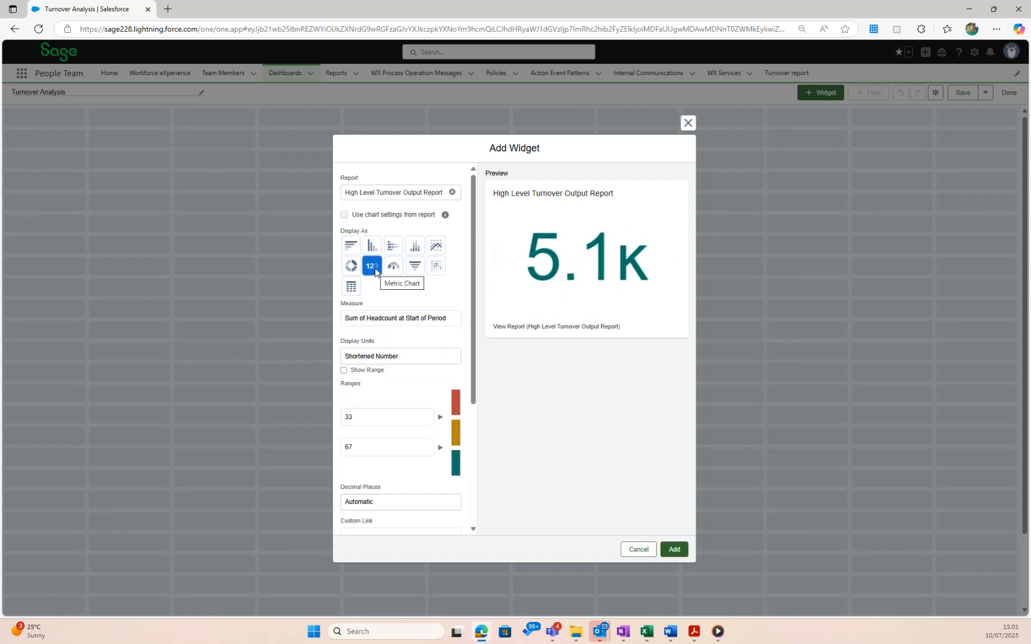
{"action": "left_click", "coordinate": [409, 317]}
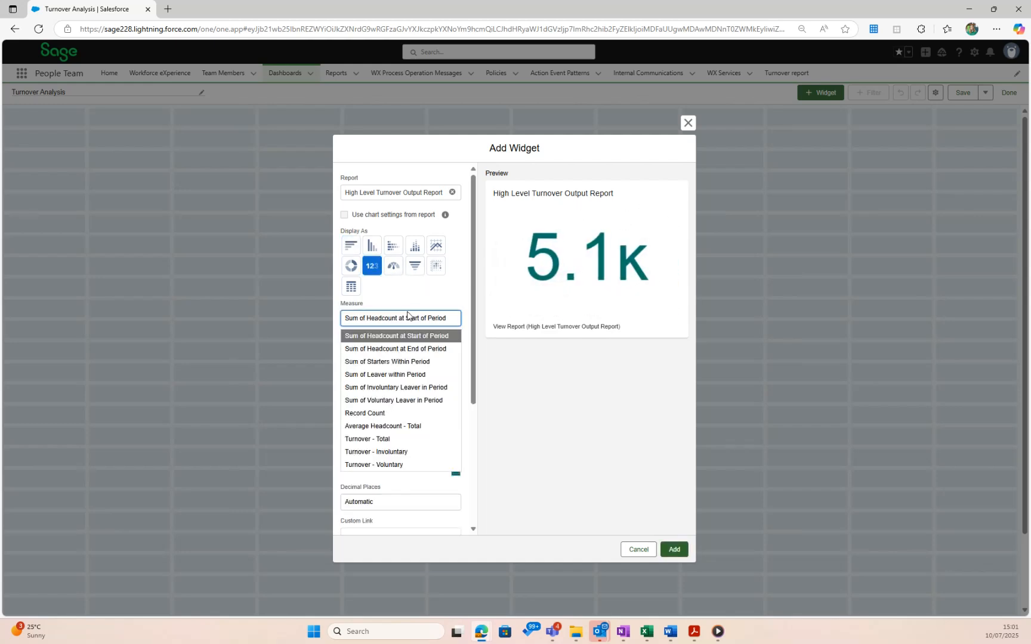
{"action": "left_click", "coordinate": [382, 439]}
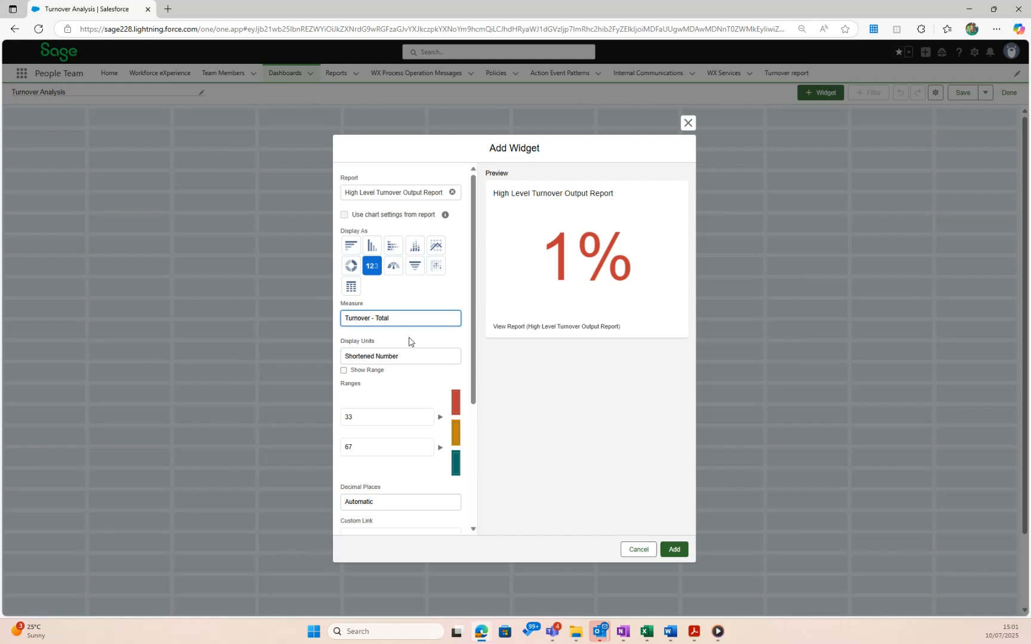
{"action": "left_click", "coordinate": [378, 360]}
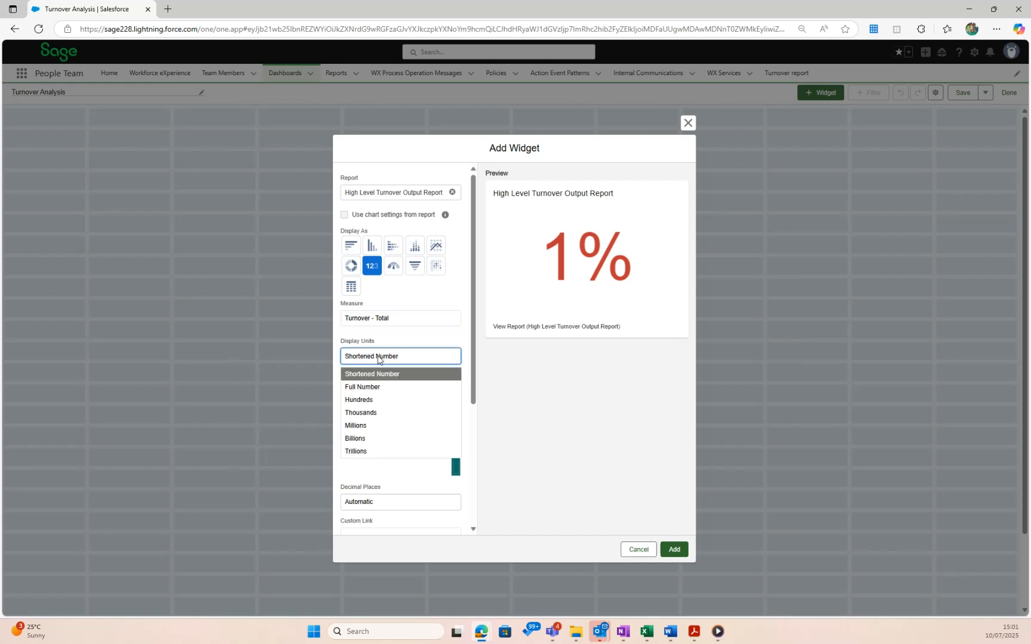
{"action": "left_click", "coordinate": [375, 386]}
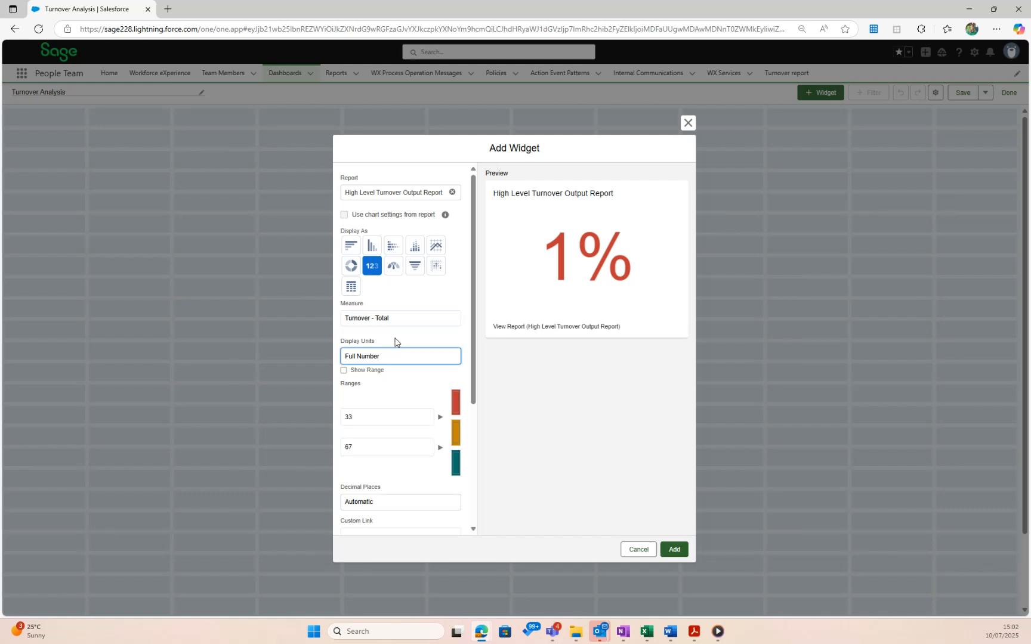
- Try Shortened Number and Full Number units on Sum of Headcount at Start of Period, and return the measure to Turnover - Total
{"action": "left_click", "coordinate": [382, 318]}
{"action": "left_click", "coordinate": [380, 336]}
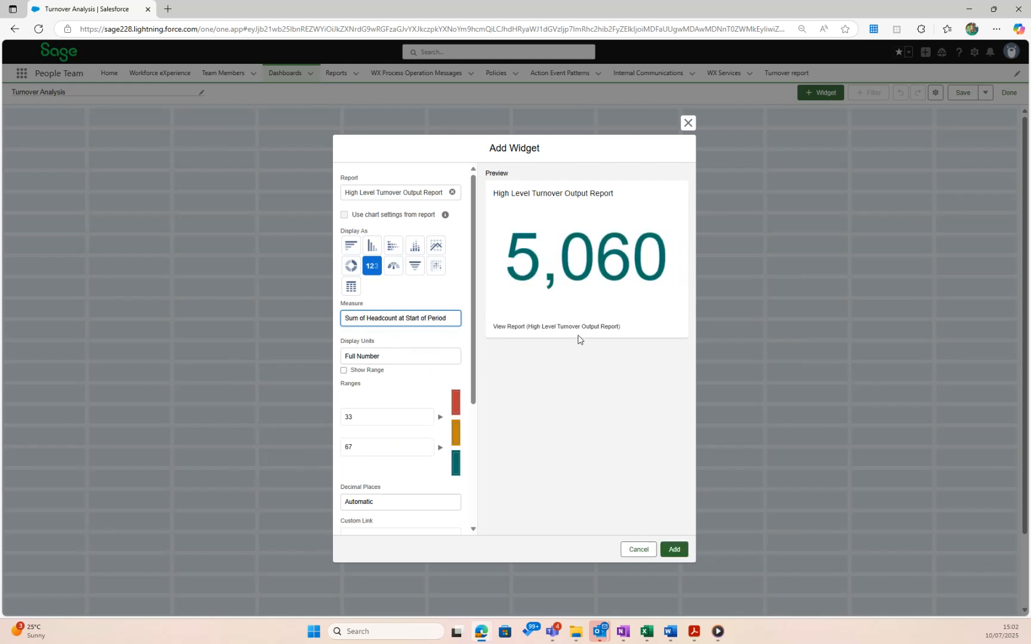
{"action": "left_click", "coordinate": [375, 361]}
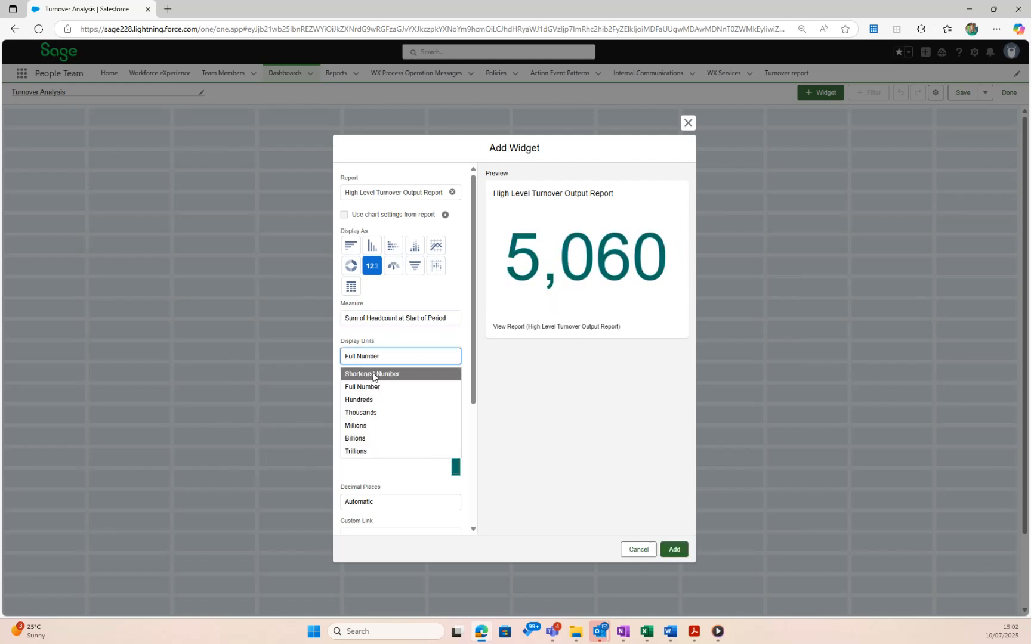
{"action": "left_click", "coordinate": [373, 374]}
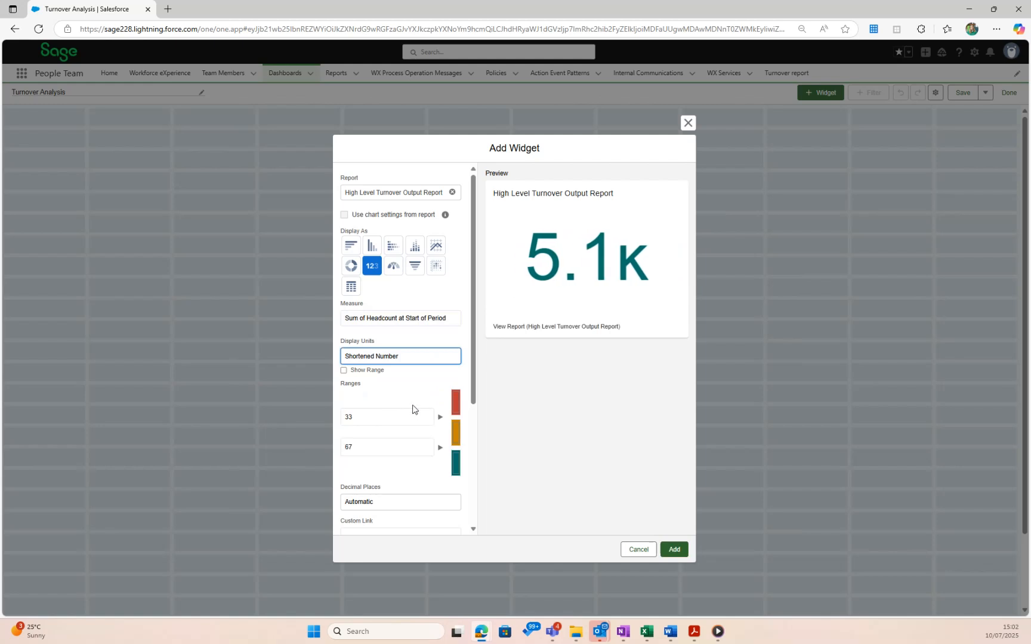
{"action": "left_click", "coordinate": [419, 357]}
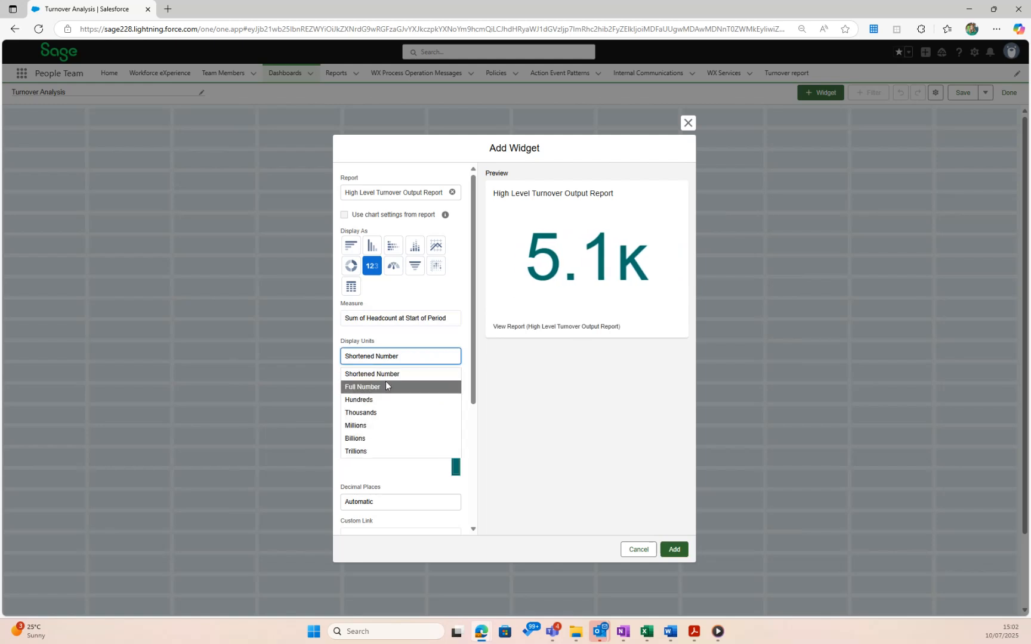
{"action": "left_click", "coordinate": [386, 383]}
{"action": "left_click", "coordinate": [382, 321]}
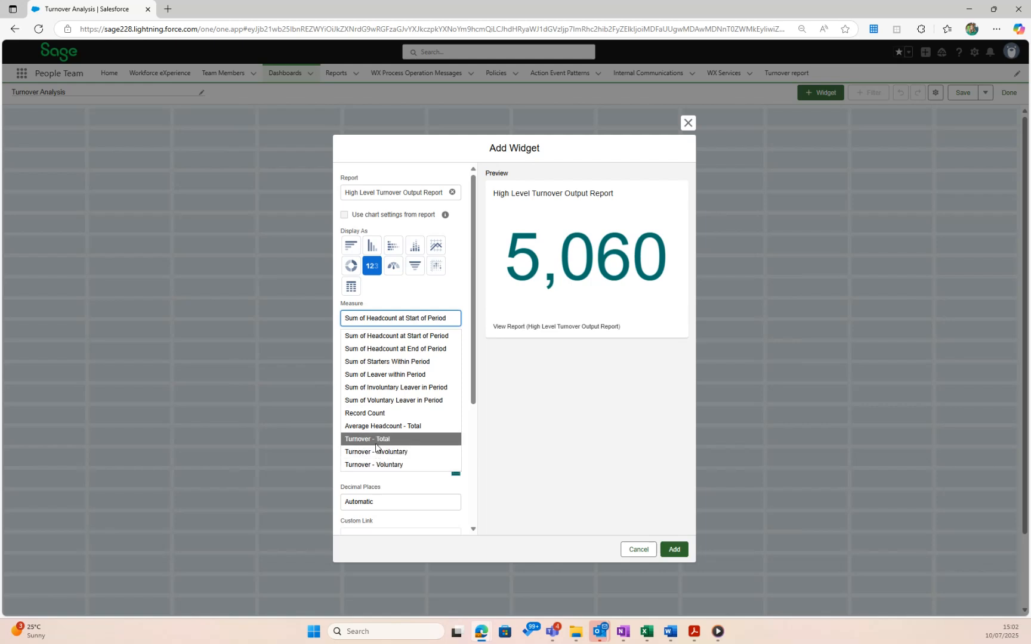
{"action": "left_click", "coordinate": [378, 443]}
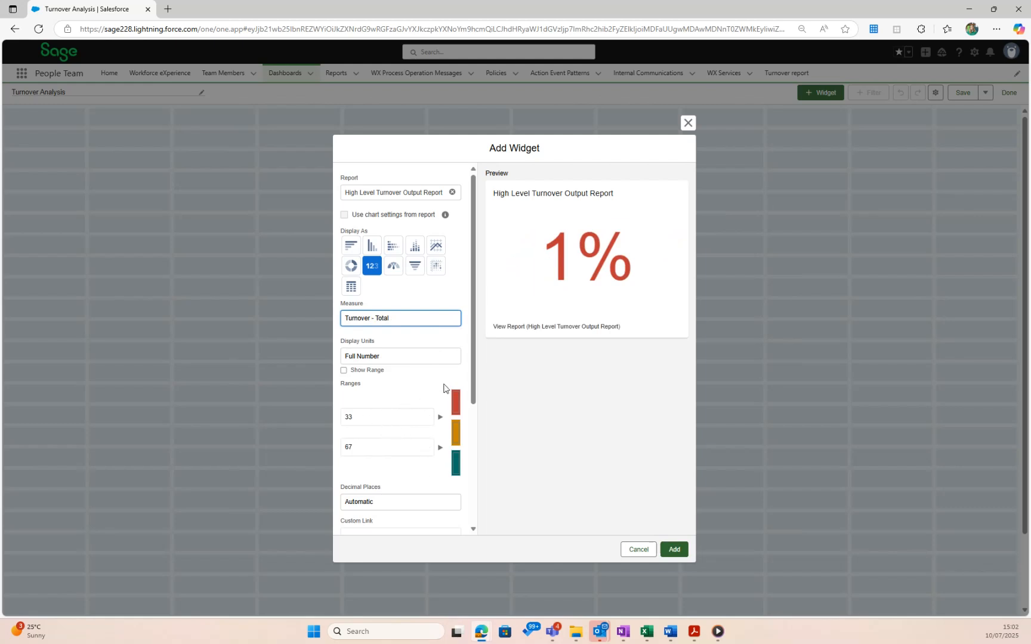
- Change the colour of the widget's lowest range to bright blue, keeping Show Range off
{"action": "left_click", "coordinate": [344, 371]}
{"action": "left_click", "coordinate": [343, 370]}
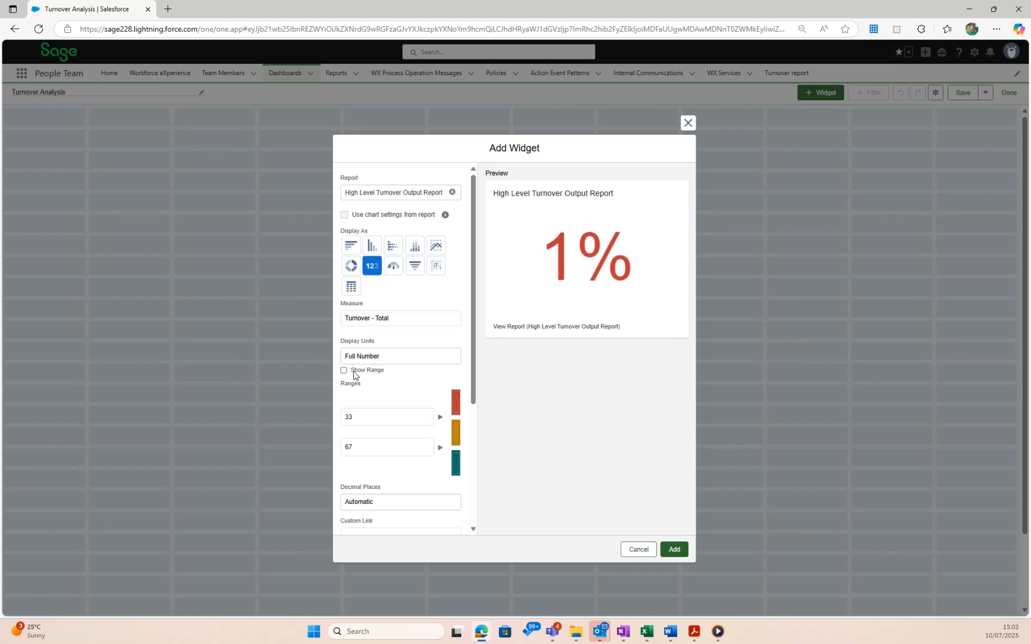
{"action": "left_click", "coordinate": [456, 404]}
{"action": "mouse_move", "coordinate": [534, 436]}
{"action": "left_mouse_down"}
{"action": "mouse_move", "coordinate": [559, 440]}
{"action": "mouse_move", "coordinate": [526, 454]}
{"action": "left_mouse_up"}
{"action": "left_click", "coordinate": [514, 495]}
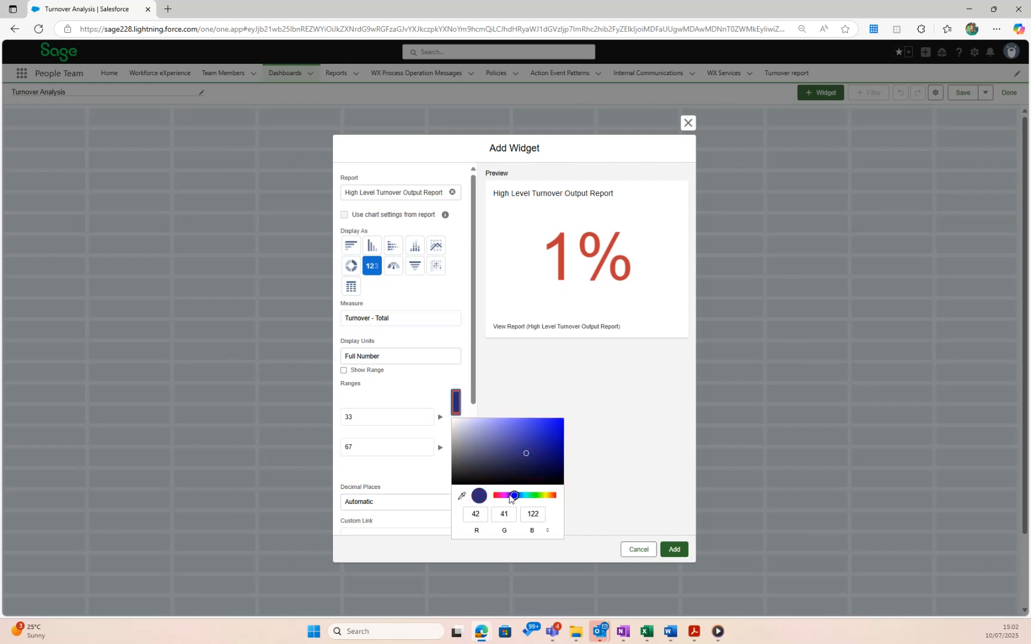
{"action": "left_click", "coordinate": [551, 430]}
{"action": "left_click", "coordinate": [601, 391]}
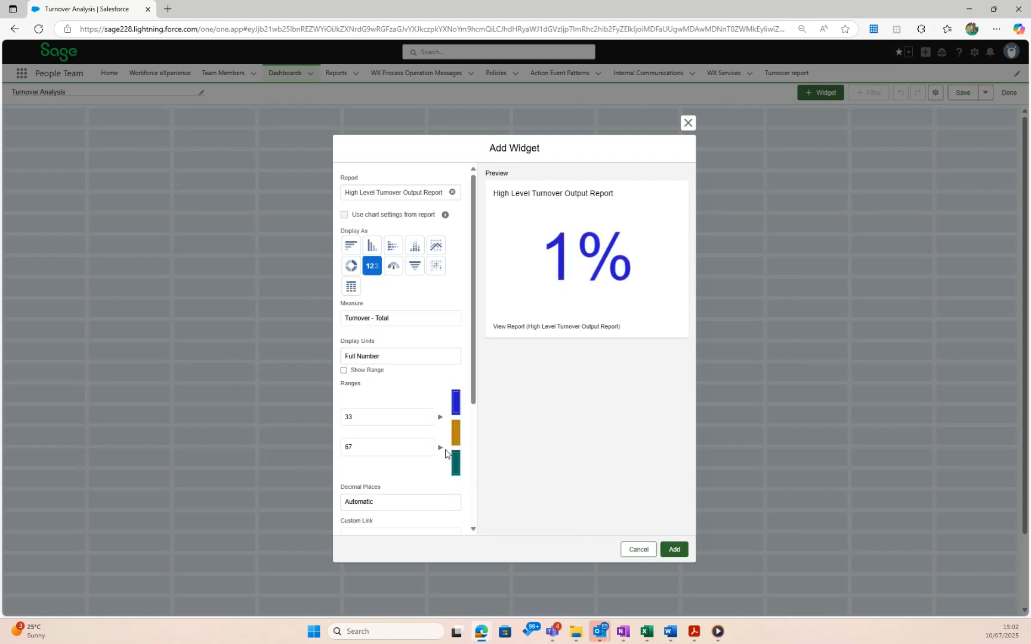
- Replace the widget's title with "Total Turnover"
{"action": "scroll", "coordinate": [417, 457], "scroll_direction": "down", "scroll_amount": 3}
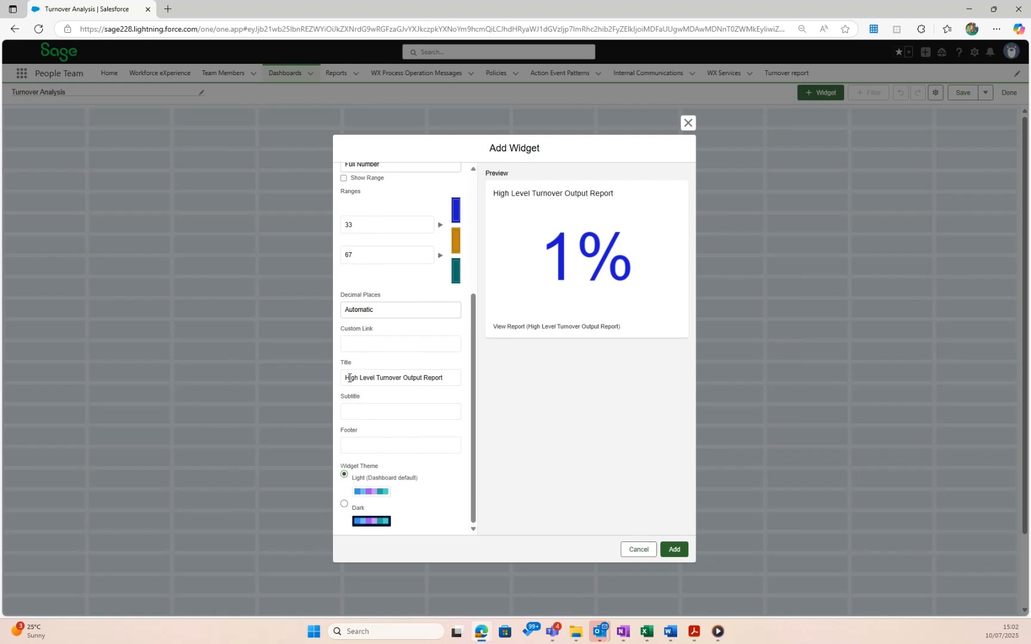
{"action": "left_click_drag", "start_coordinate": [344, 378], "coordinate": [442, 377]}
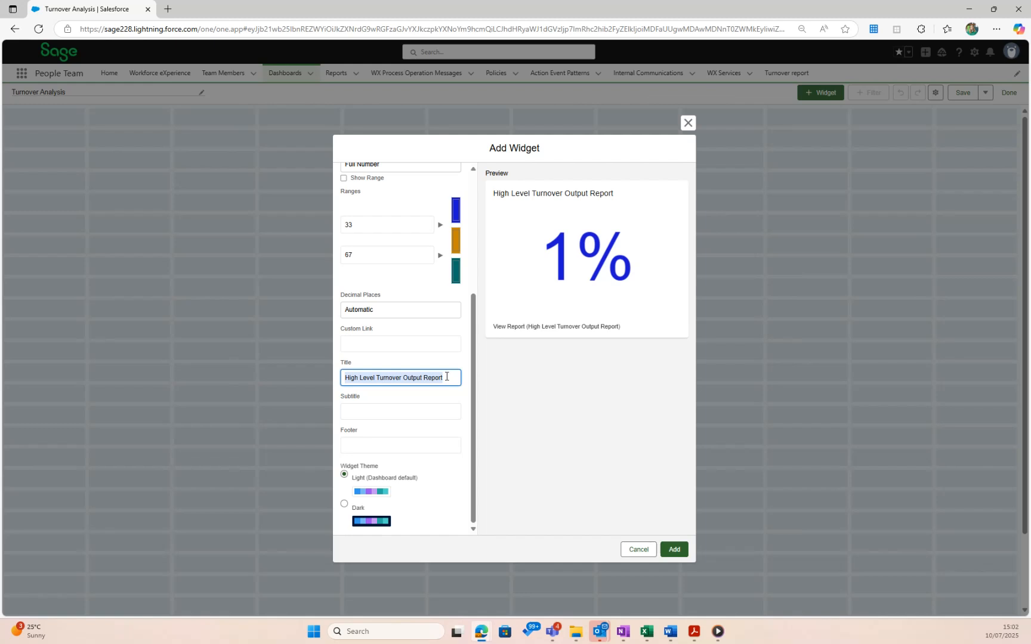
{"action": "type", "text": "Total Turnover"}
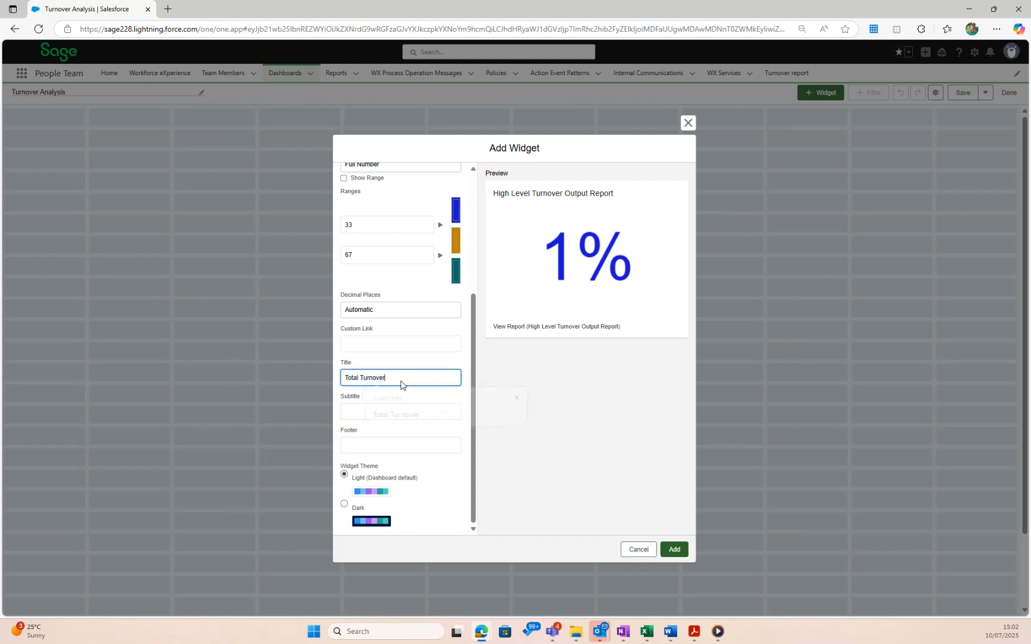
- Set the widget's subtitle to "Rolling 12 Months" and leave the footer empty
{"action": "left_click", "coordinate": [365, 412]}
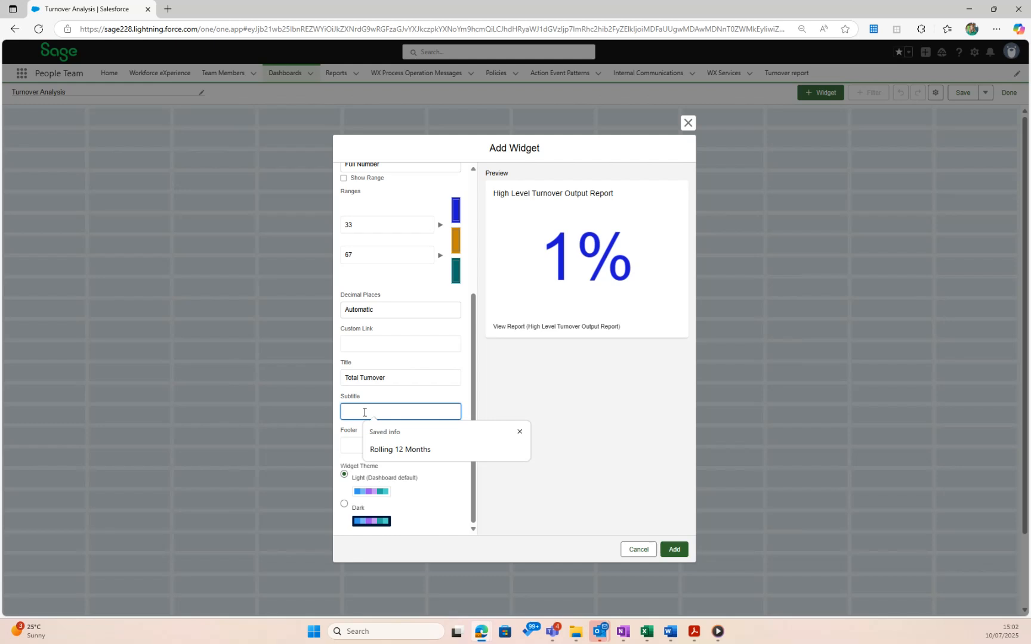
{"action": "key", "text": "Tab"}
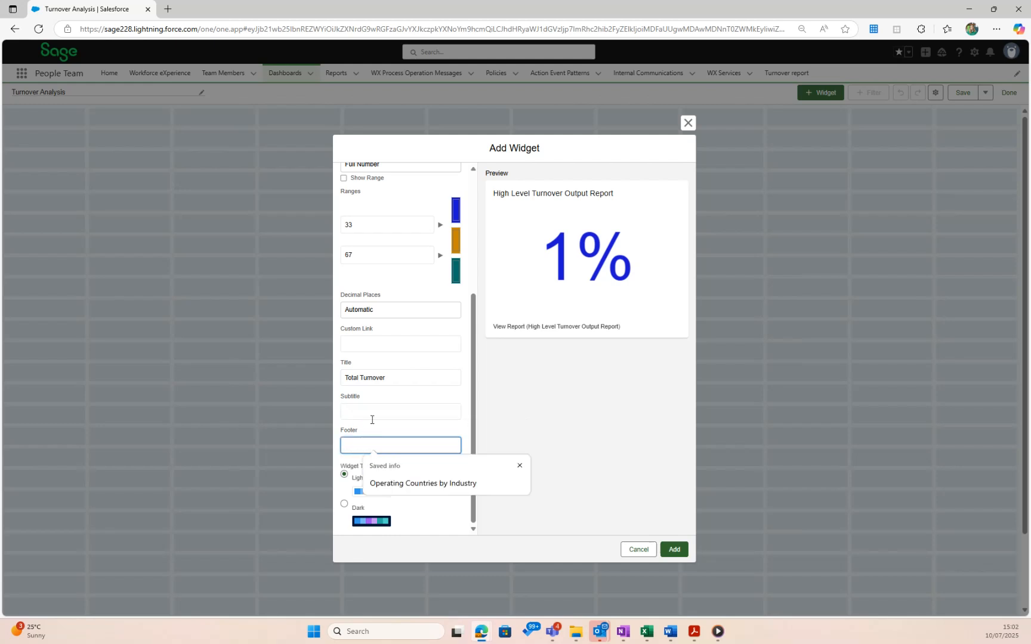
{"action": "type", "text": "Rolling 12 Months"}
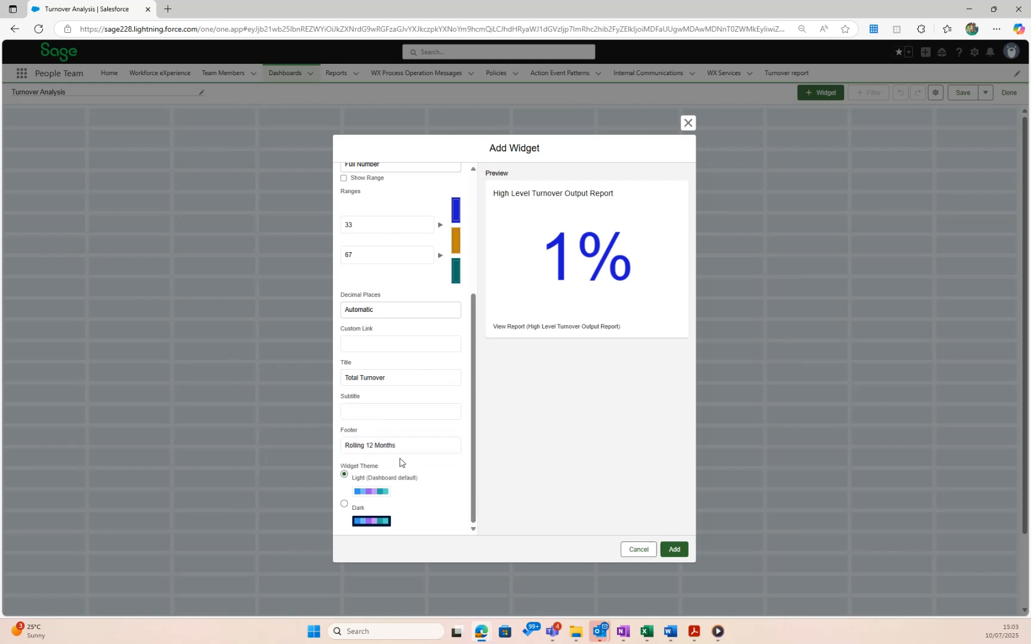
{"action": "left_click_drag", "start_coordinate": [406, 444], "coordinate": [311, 436]}
{"action": "key", "text": "ctrl+c"}
{"action": "key", "text": "BackSpace"}
{"action": "left_click", "coordinate": [388, 409]}
{"action": "key", "text": "ctrl+v"}
{"action": "left_click", "coordinate": [588, 439]}
- Preview the Dark widget theme, return to Light (Dashboard default), and add the Total Turnover widget to the dashboard
{"action": "left_click", "coordinate": [344, 503]}
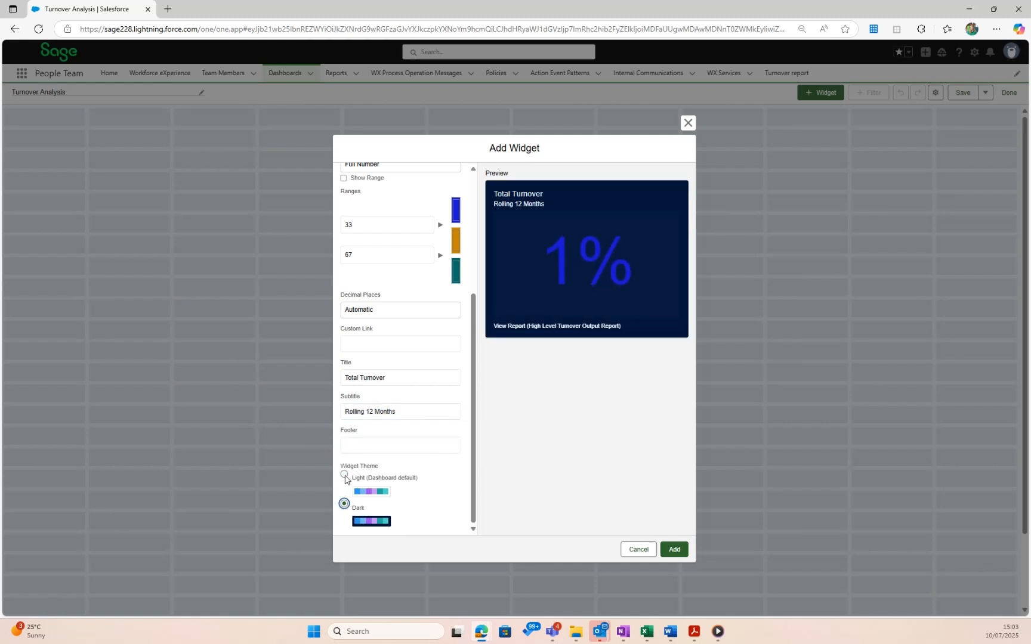
{"action": "left_click", "coordinate": [344, 476]}
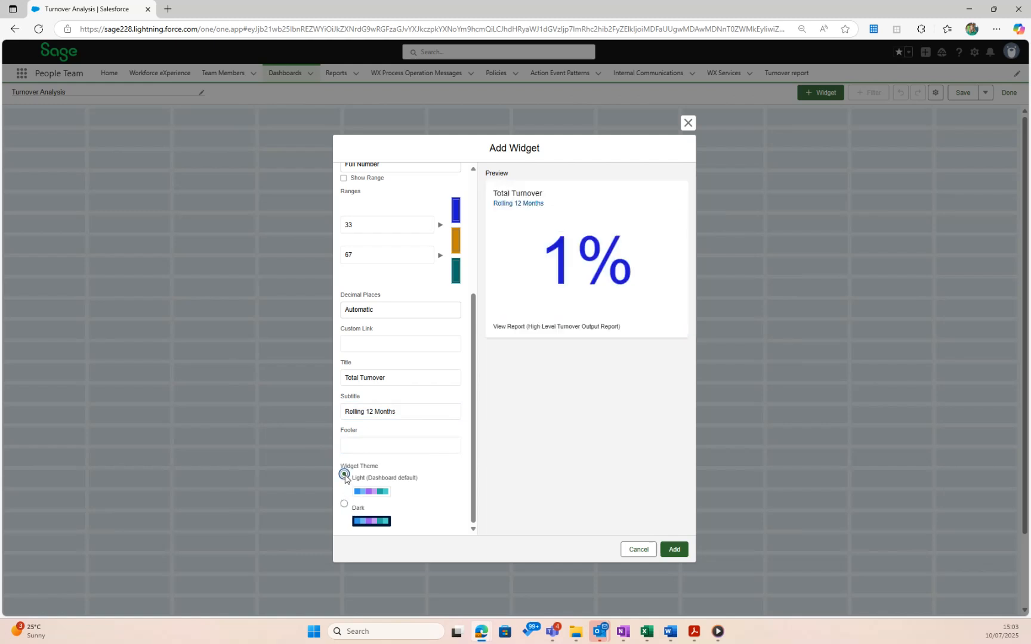
{"action": "left_click", "coordinate": [344, 504]}
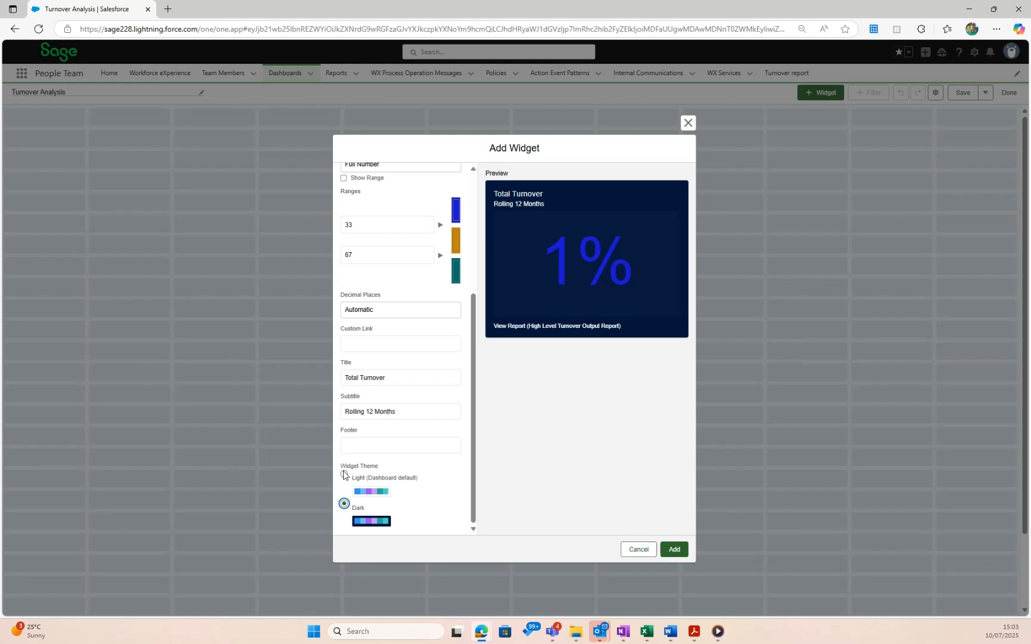
{"action": "left_click", "coordinate": [345, 474]}
{"action": "left_click", "coordinate": [675, 549]}
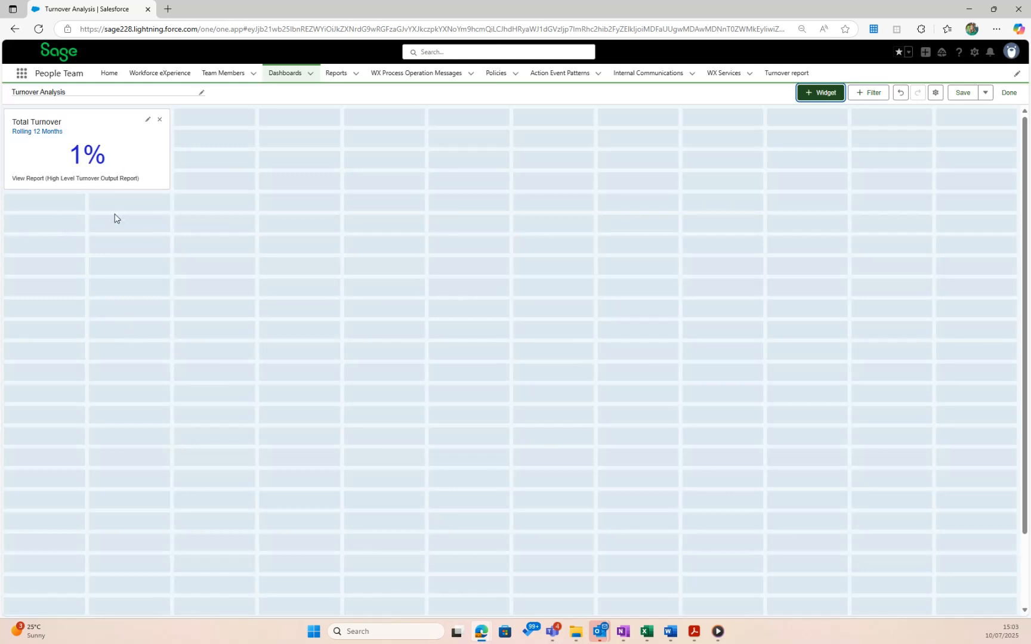
- Start a second chart widget from the High Level Turnover Output Report and display it as a metric
{"action": "left_click", "coordinate": [824, 95]}
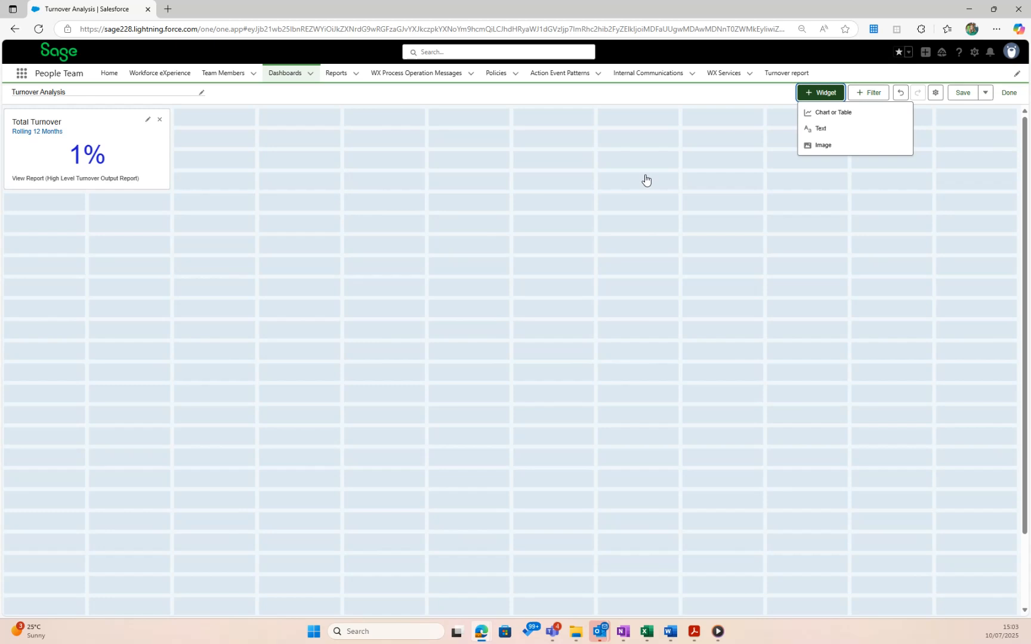
{"action": "left_click", "coordinate": [814, 114]}
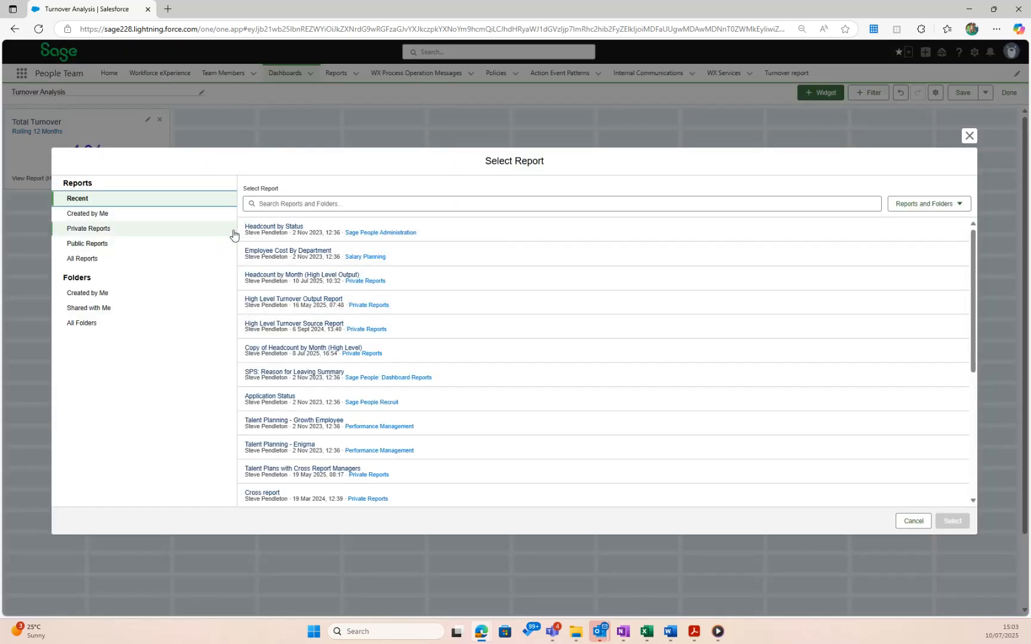
{"action": "left_click", "coordinate": [292, 304]}
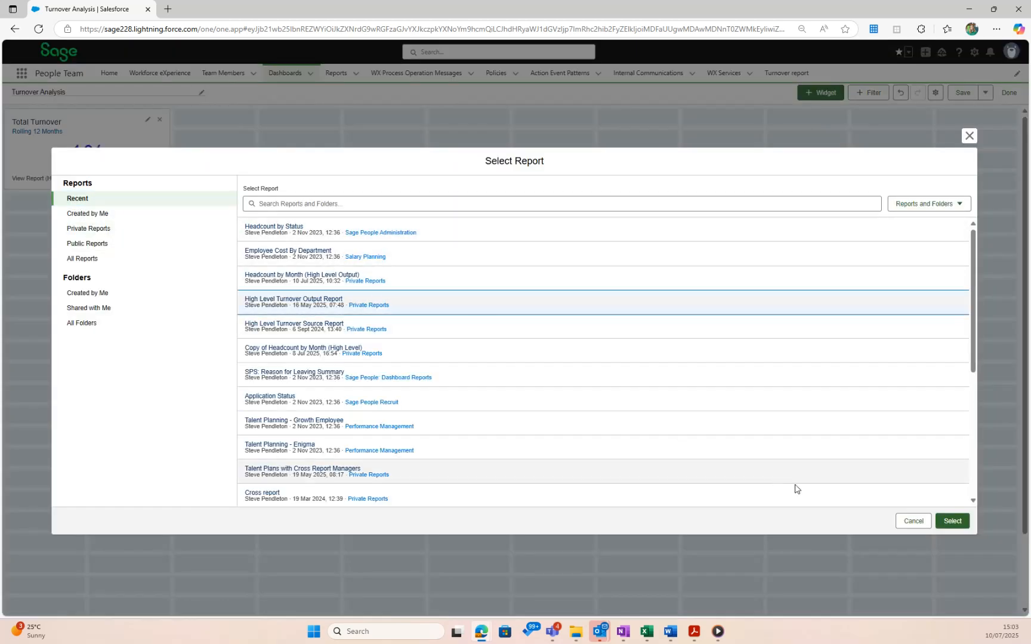
{"action": "left_click", "coordinate": [952, 520]}
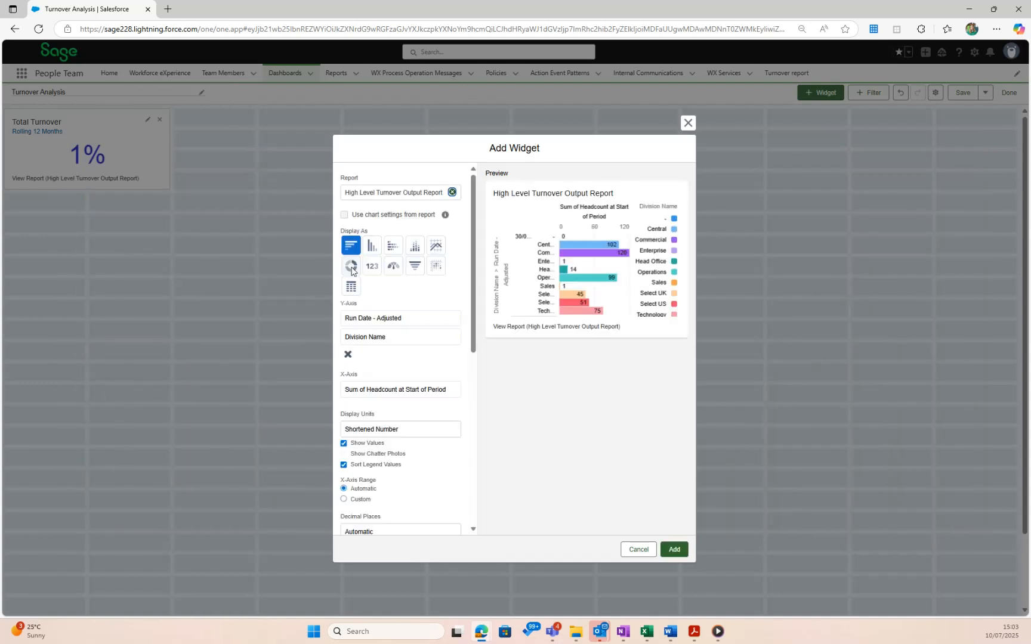
{"action": "left_click", "coordinate": [373, 267]}
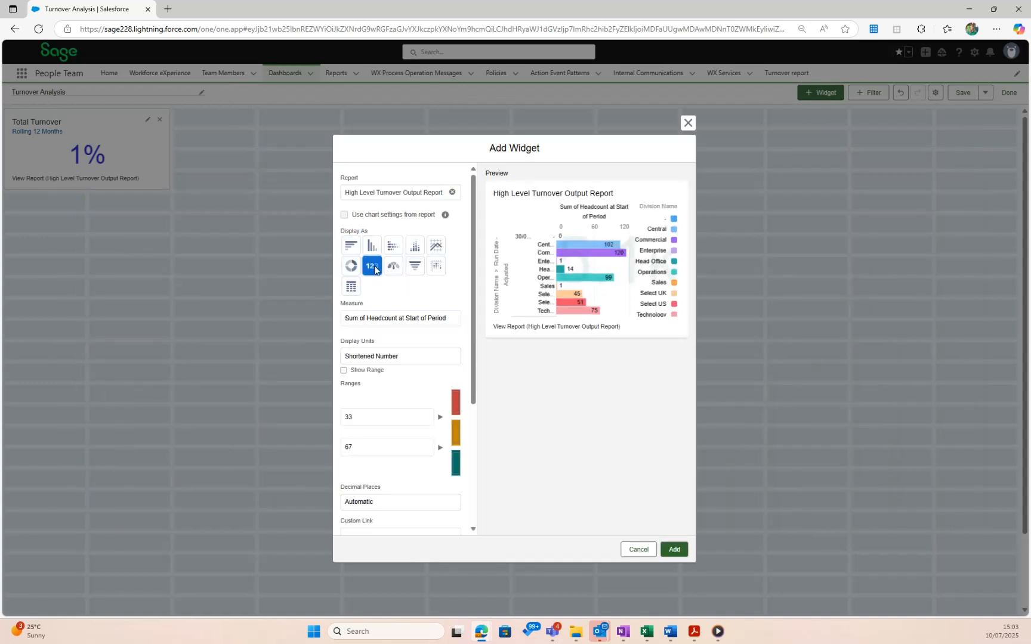
- Set the new widget's measure to Average Headcount - Total and its display units to Full Number
{"action": "left_click", "coordinate": [385, 319]}
{"action": "left_click", "coordinate": [387, 427]}
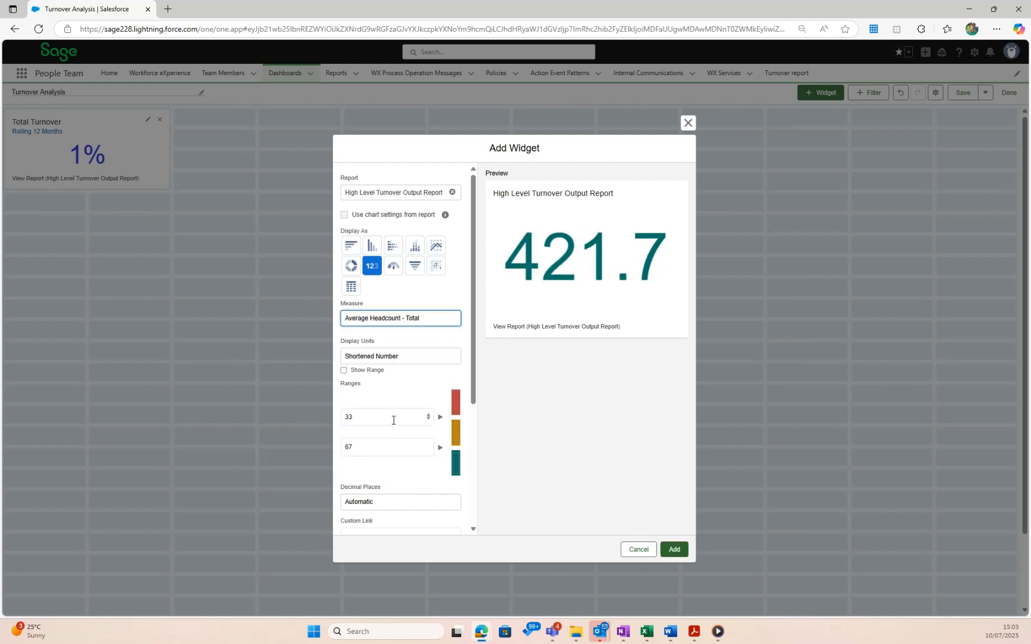
{"action": "left_click", "coordinate": [381, 357]}
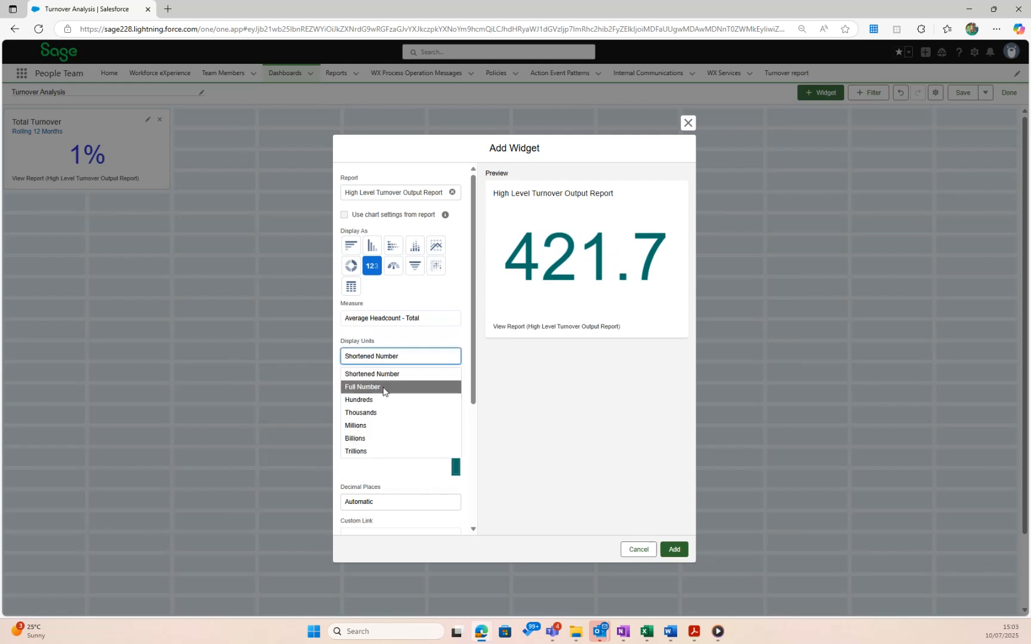
{"action": "left_click", "coordinate": [383, 388]}
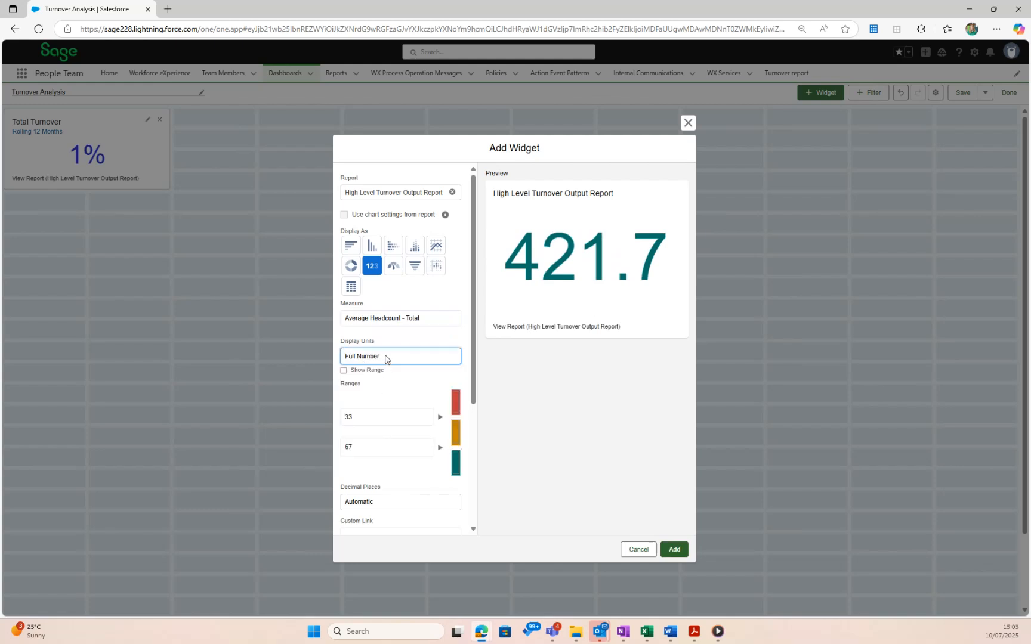
- Try the Hundreds, Thousands and Billions display units on the headcount metric, and return to Full Number
{"action": "left_click", "coordinate": [385, 356]}
{"action": "left_click", "coordinate": [384, 400]}
{"action": "left_click", "coordinate": [385, 362]}
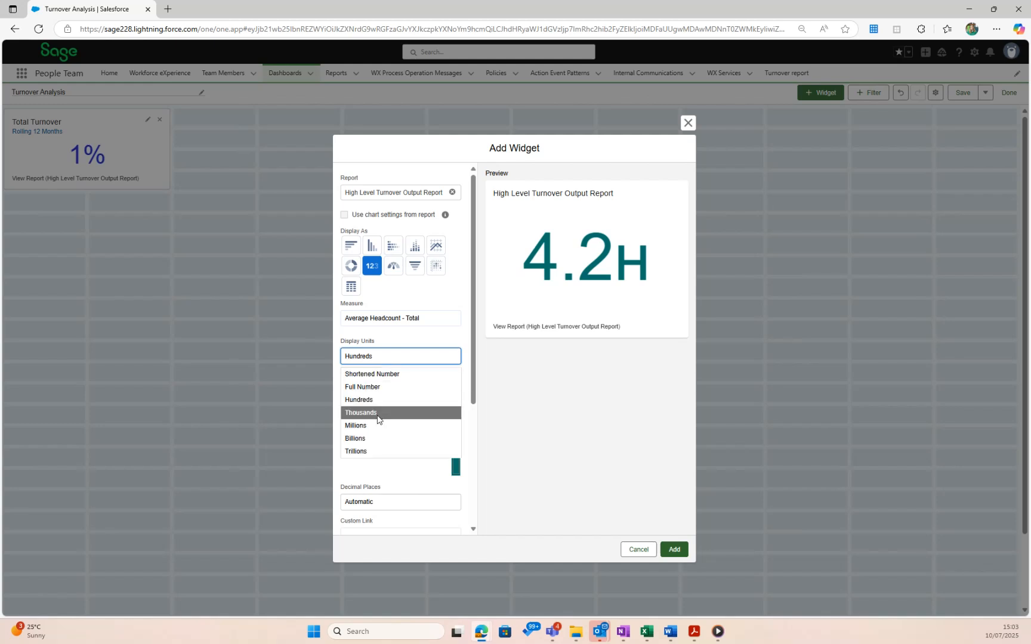
{"action": "left_click", "coordinate": [376, 412]}
{"action": "left_click", "coordinate": [379, 356]}
{"action": "left_click", "coordinate": [375, 440]}
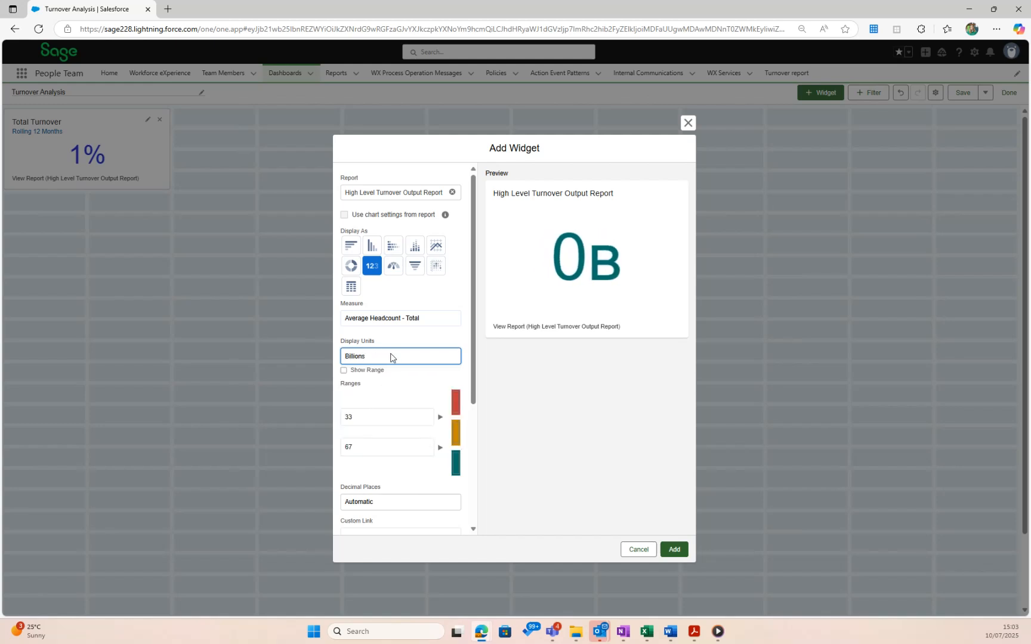
{"action": "left_click", "coordinate": [391, 356]}
{"action": "left_click", "coordinate": [378, 387]}
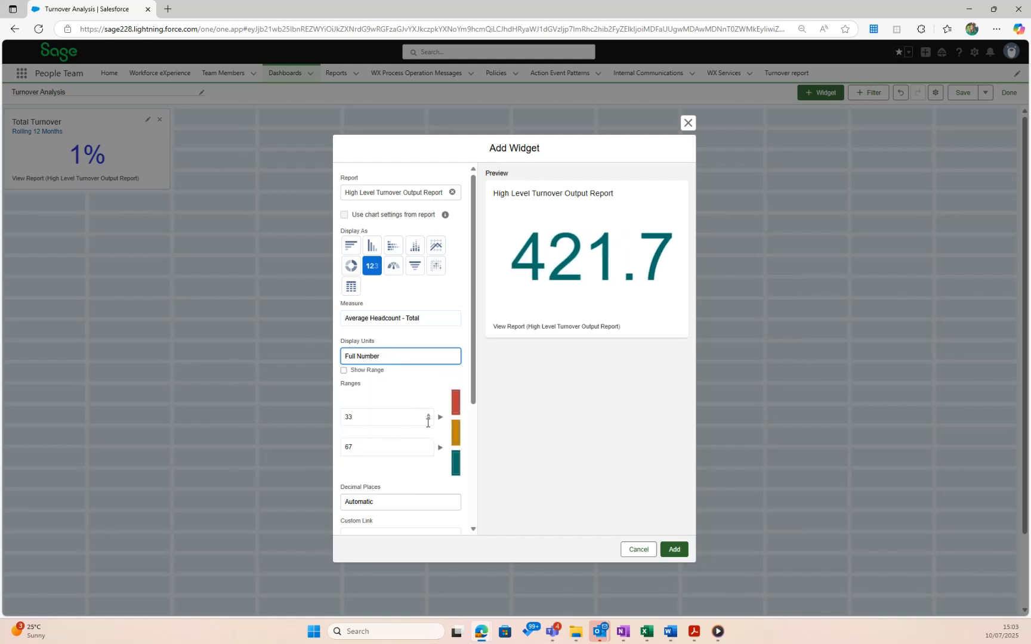
- Change the colour of the headcount widget's highest range to purple
{"action": "left_click", "coordinate": [451, 472]}
{"action": "left_click", "coordinate": [453, 471]}
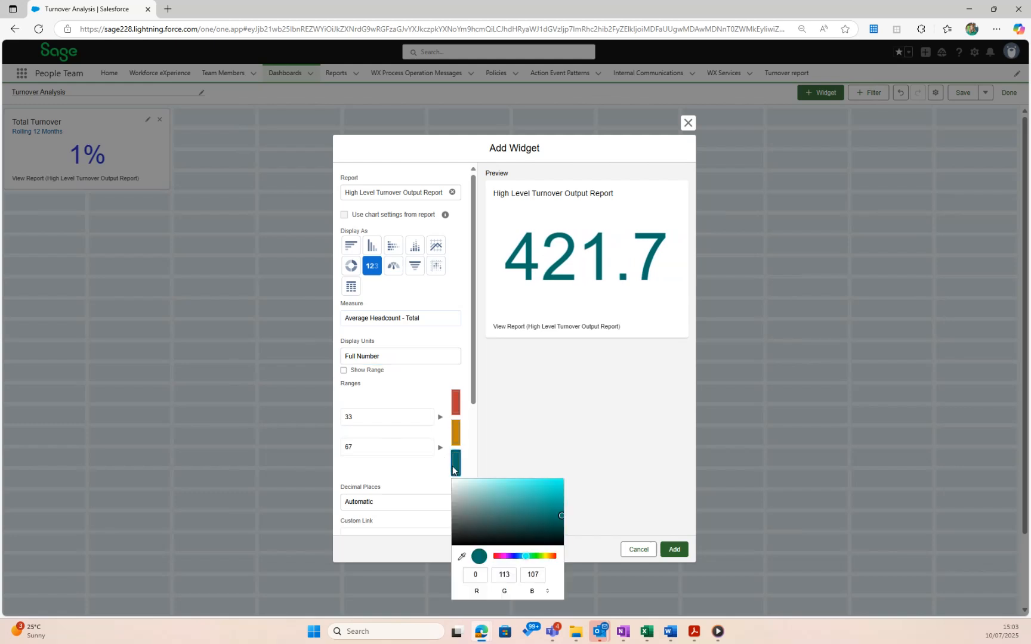
{"action": "left_click", "coordinate": [507, 558]}
{"action": "left_click", "coordinate": [569, 465]}
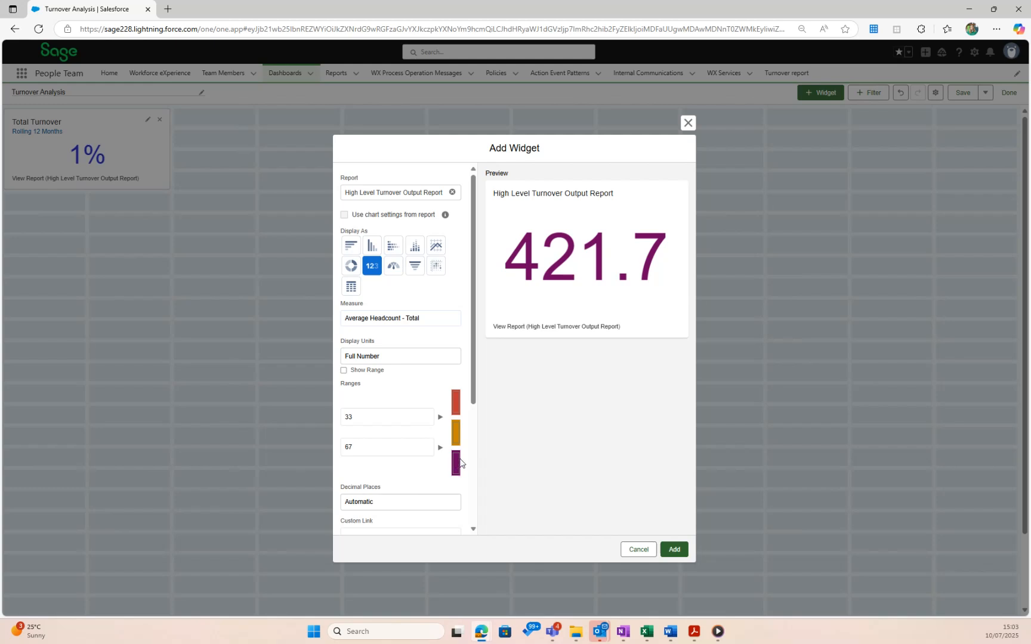
- Replace the headcount widget's title with "Average Headcount"
{"action": "scroll", "coordinate": [453, 465], "scroll_direction": "down", "scroll_amount": 3}
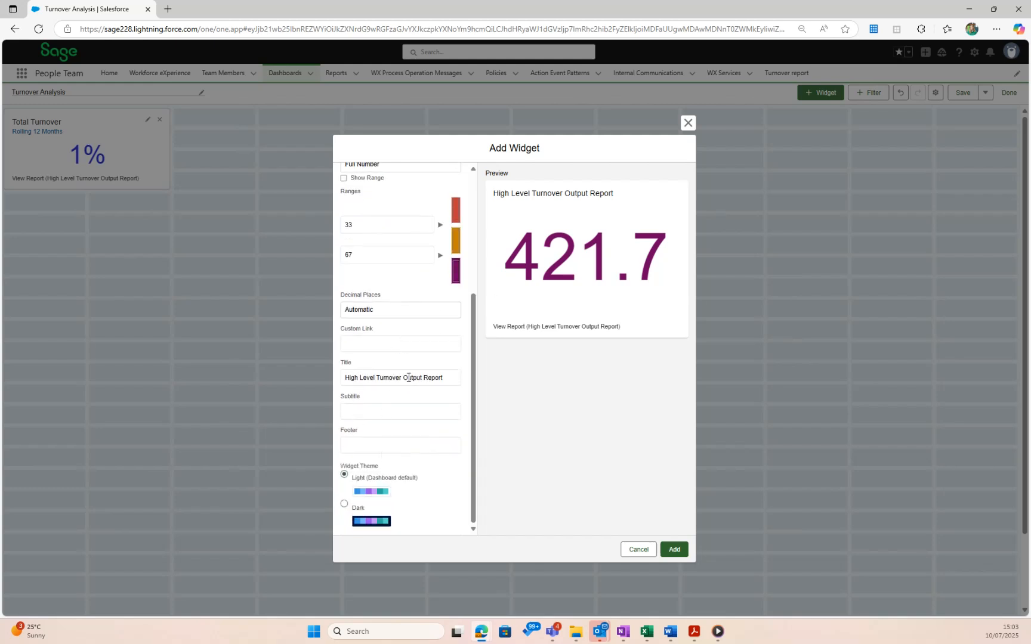
{"action": "left_click_drag", "start_coordinate": [441, 378], "coordinate": [338, 378]}
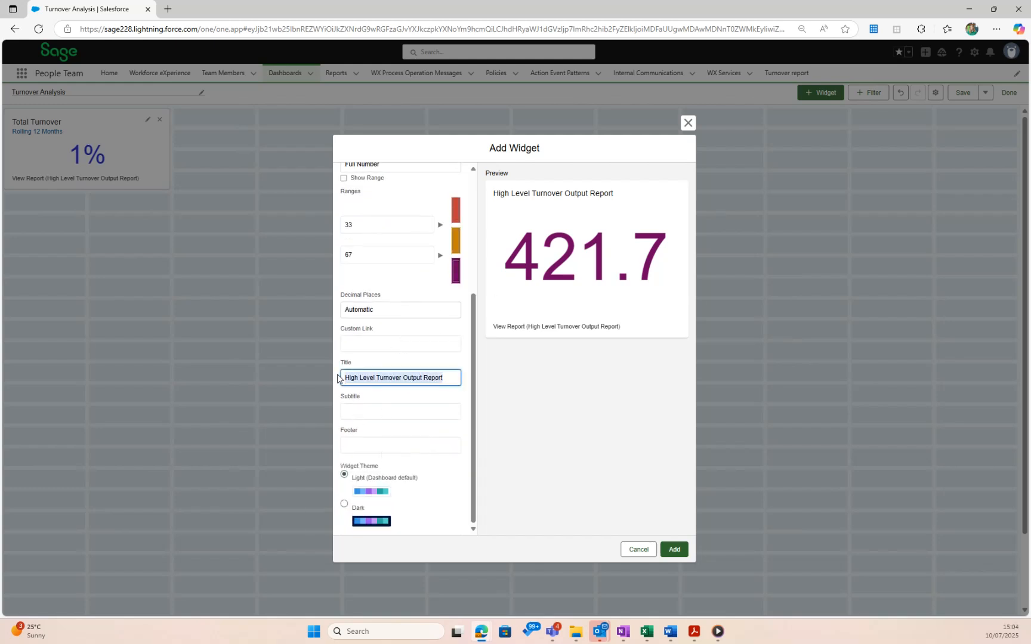
{"action": "type", "text": "Tot"}
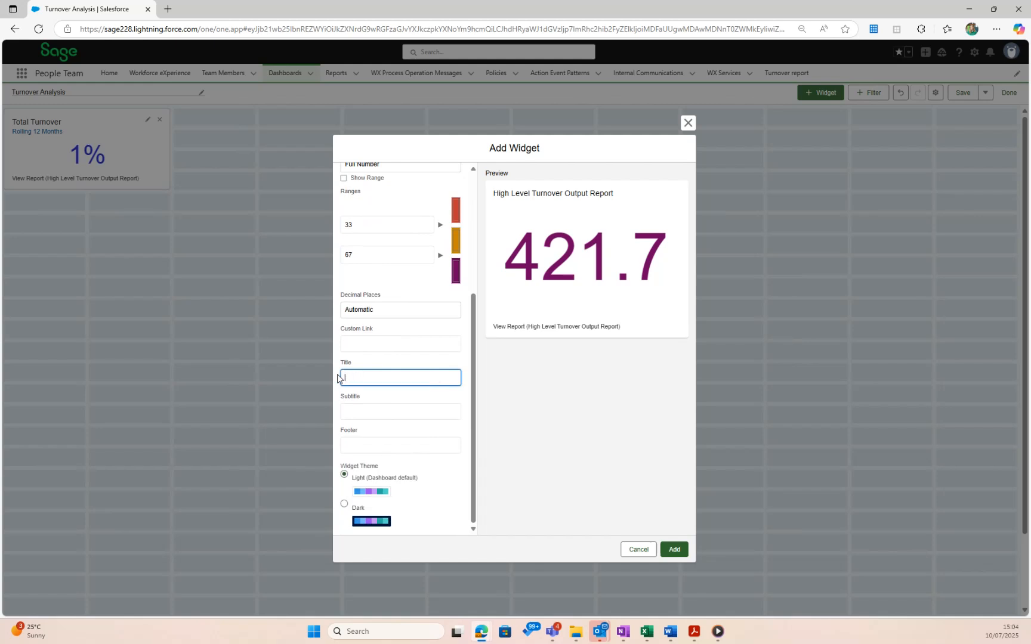
{"action": "type", "text": "Av"}
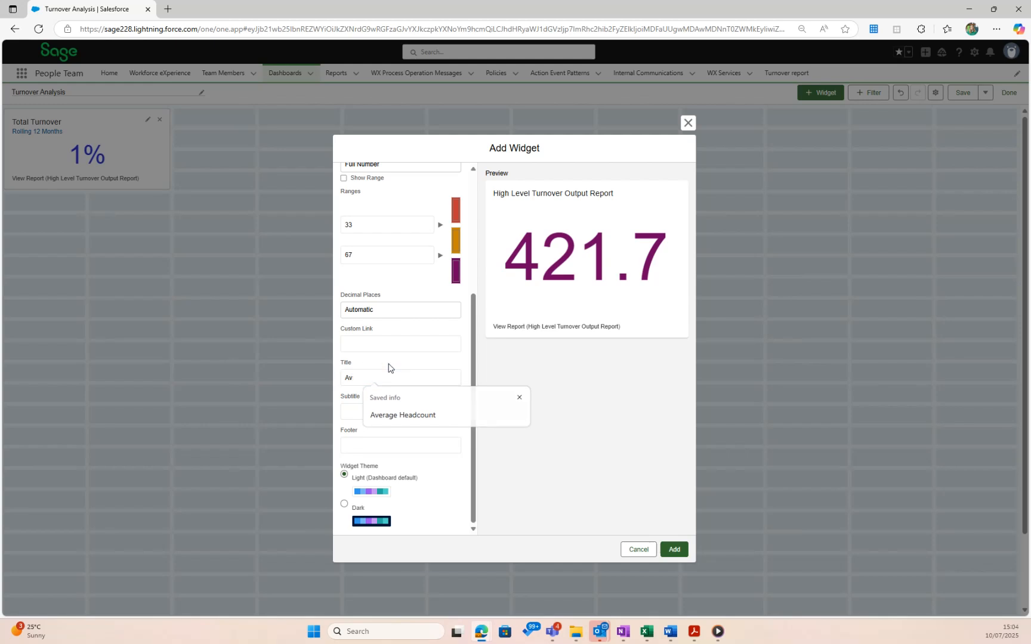
{"action": "left_click", "coordinate": [385, 379]}
{"action": "left_click", "coordinate": [406, 414]}
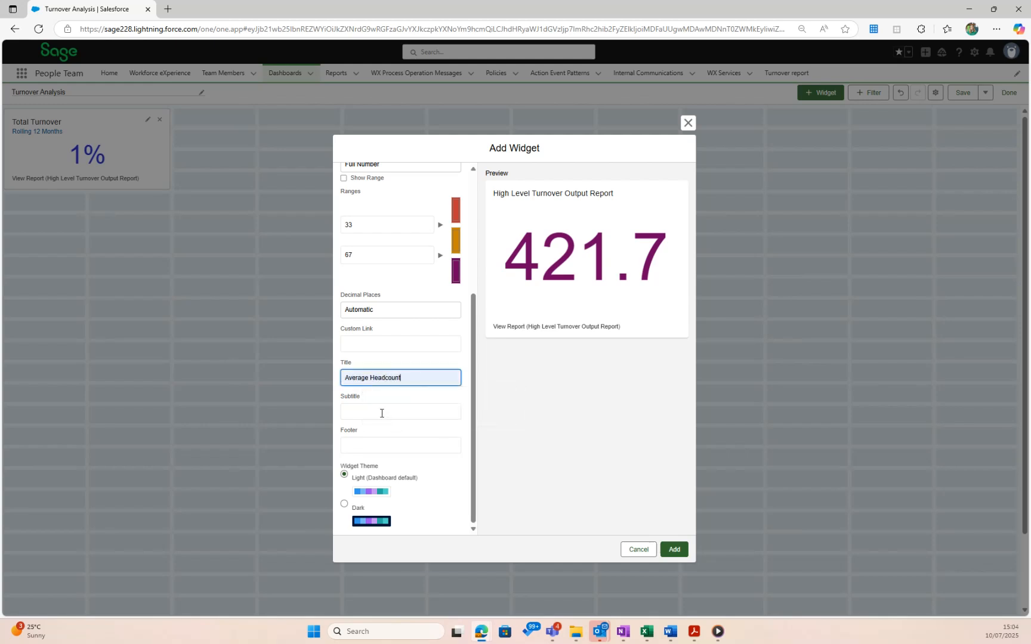
- Set the Average Headcount widget's subtitle to "Rolling 12 Months"
{"action": "left_click", "coordinate": [382, 412]}
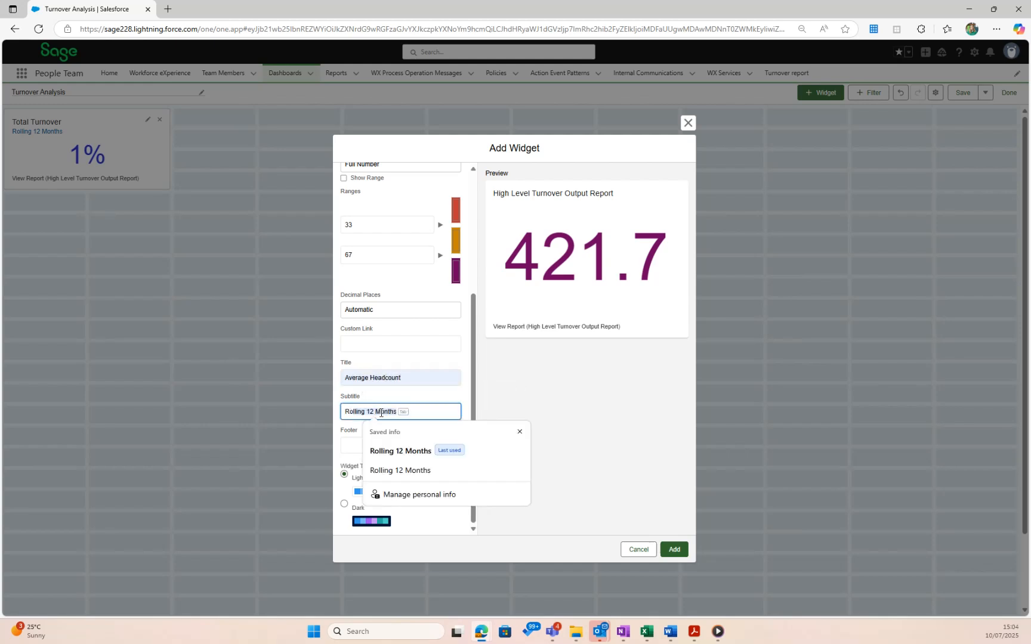
{"action": "left_click", "coordinate": [444, 380]}
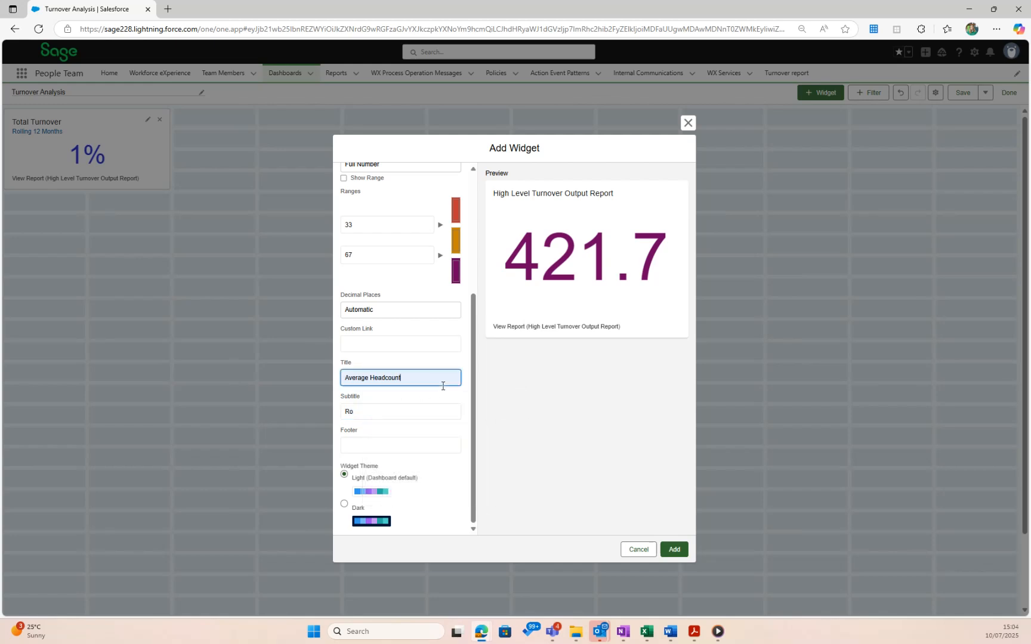
{"action": "left_click", "coordinate": [414, 416]}
{"action": "left_click", "coordinate": [418, 454]}
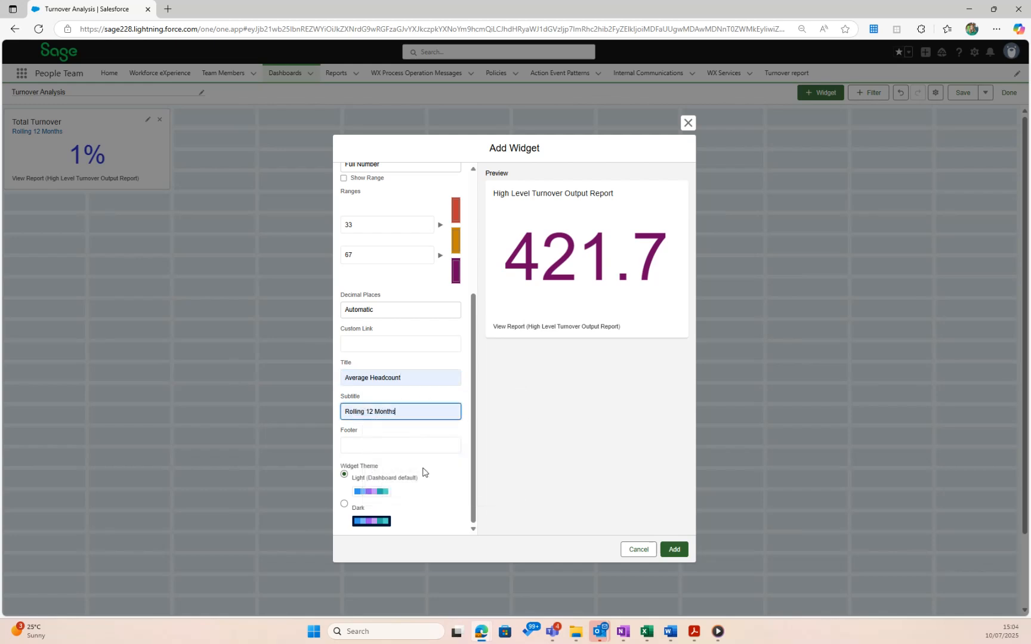
- Preview the Dark theme, keep the Light theme, and add the Average Headcount widget to the dashboard
{"action": "left_click", "coordinate": [372, 519]}
{"action": "left_click", "coordinate": [369, 492]}
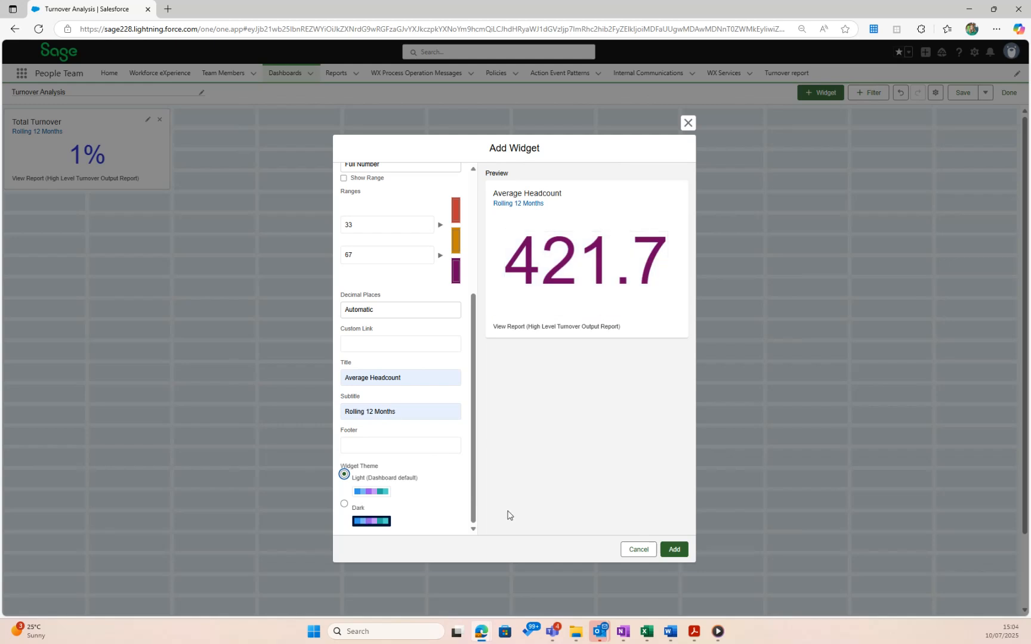
{"action": "left_click", "coordinate": [679, 550]}
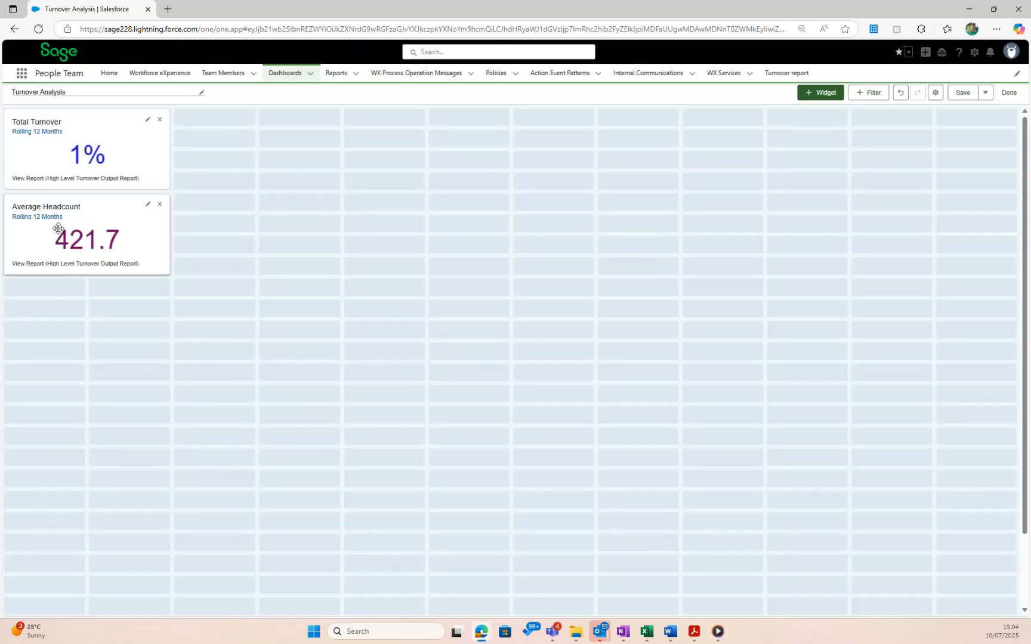
- Place the Average Headcount widget directly to the right of Total Turnover and stretch both widgets to seven grid rows high
{"action": "left_click_drag", "start_coordinate": [57, 230], "coordinate": [225, 152]}
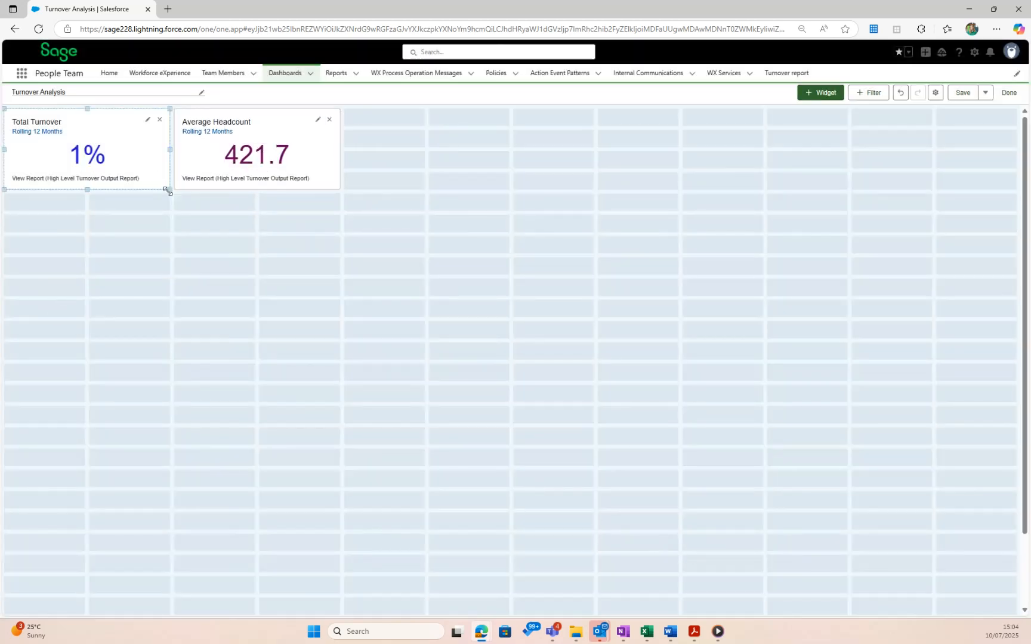
{"action": "left_click_drag", "start_coordinate": [167, 188], "coordinate": [170, 249]}
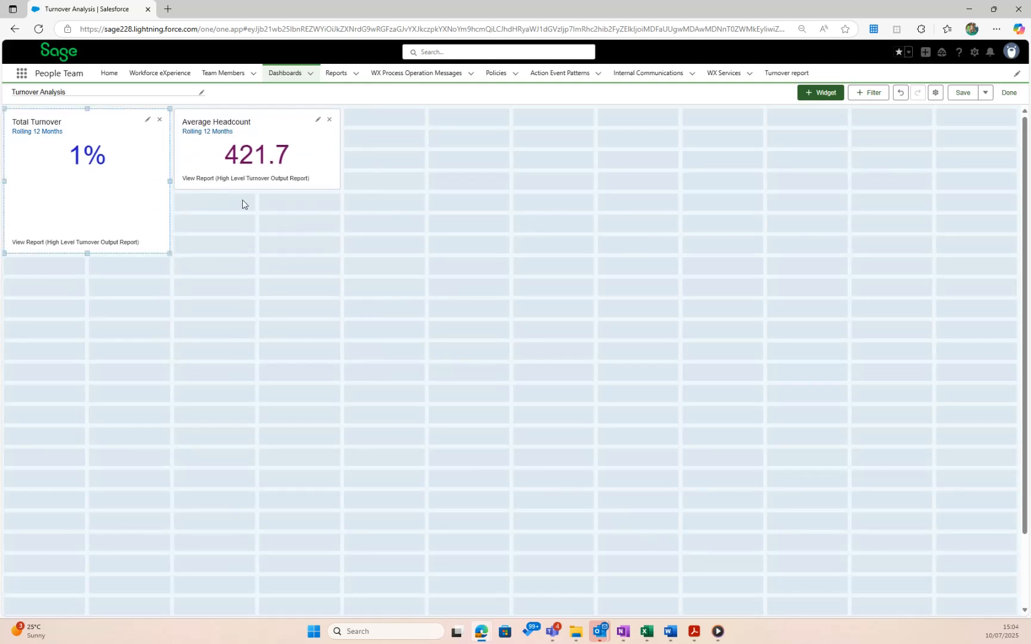
{"action": "left_click_drag", "start_coordinate": [338, 193], "coordinate": [337, 253]}
- Start a third metric widget from the High Level Turnover Output Report with Turnover - Involuntary as its measure
{"action": "left_click", "coordinate": [827, 96]}
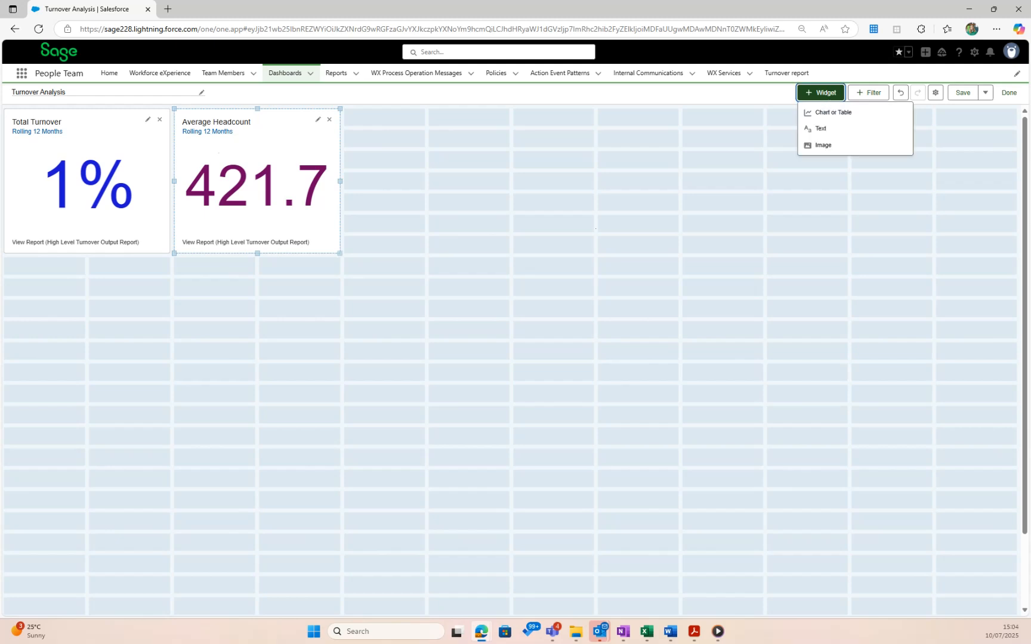
{"action": "left_click", "coordinate": [856, 119]}
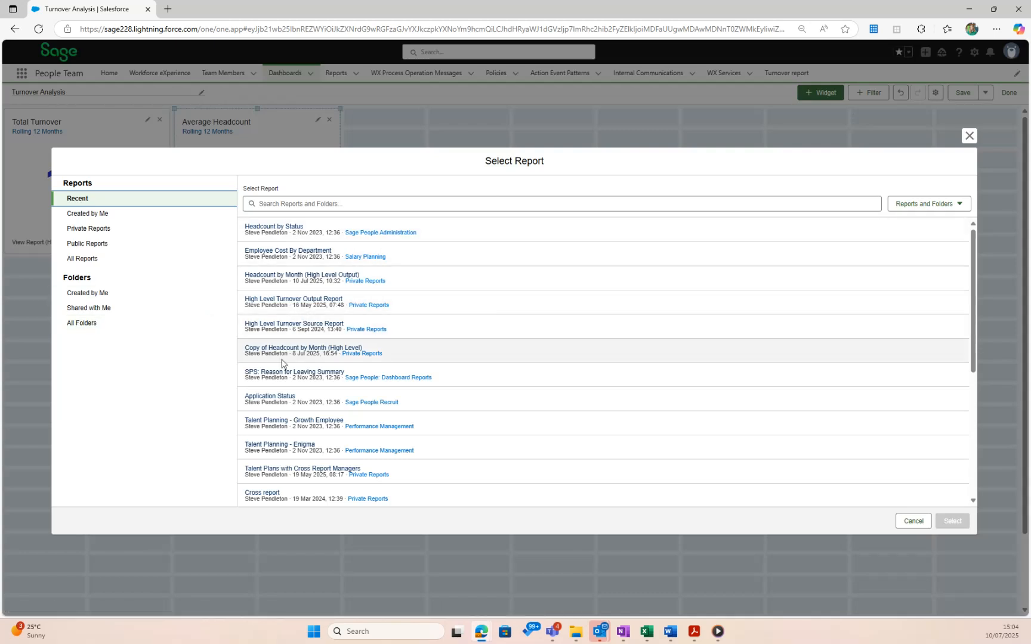
{"action": "left_click", "coordinate": [288, 298]}
{"action": "left_click", "coordinate": [951, 521]}
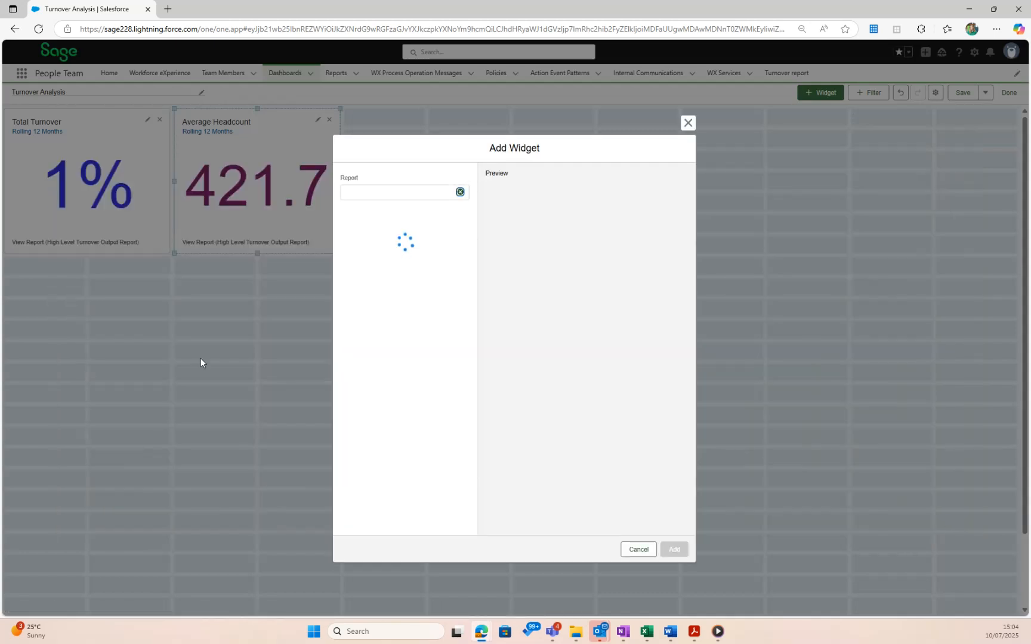
{"action": "left_click", "coordinate": [371, 266]}
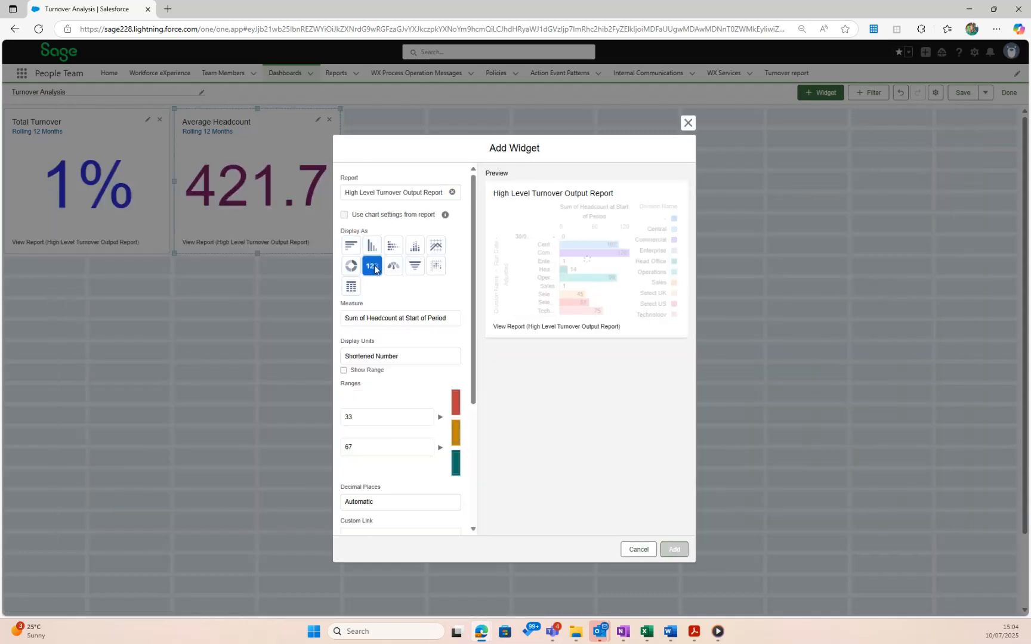
{"action": "left_click", "coordinate": [379, 318]}
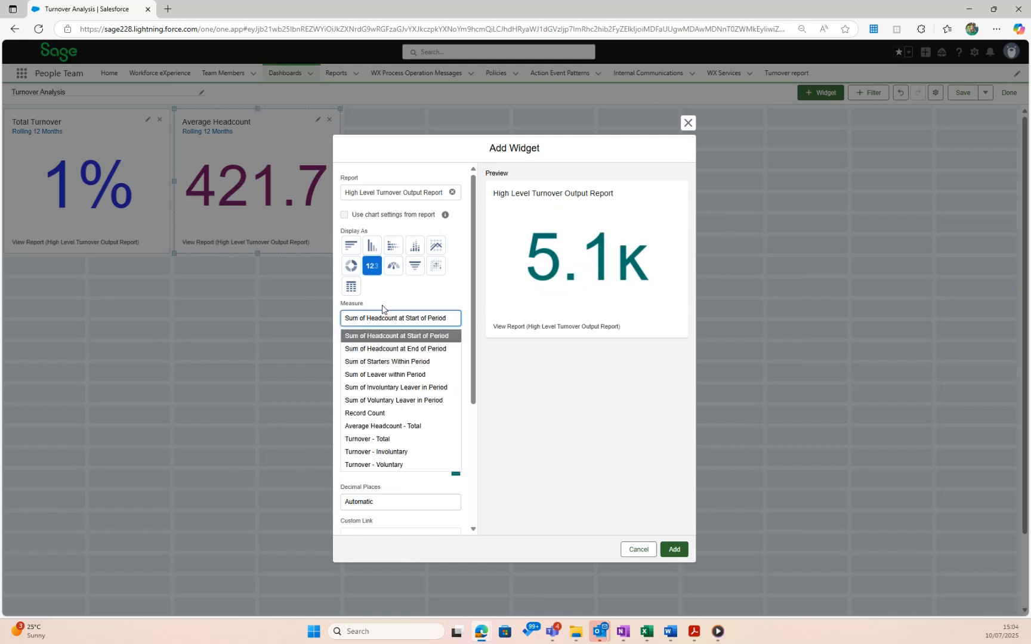
{"action": "left_click", "coordinate": [412, 452]}
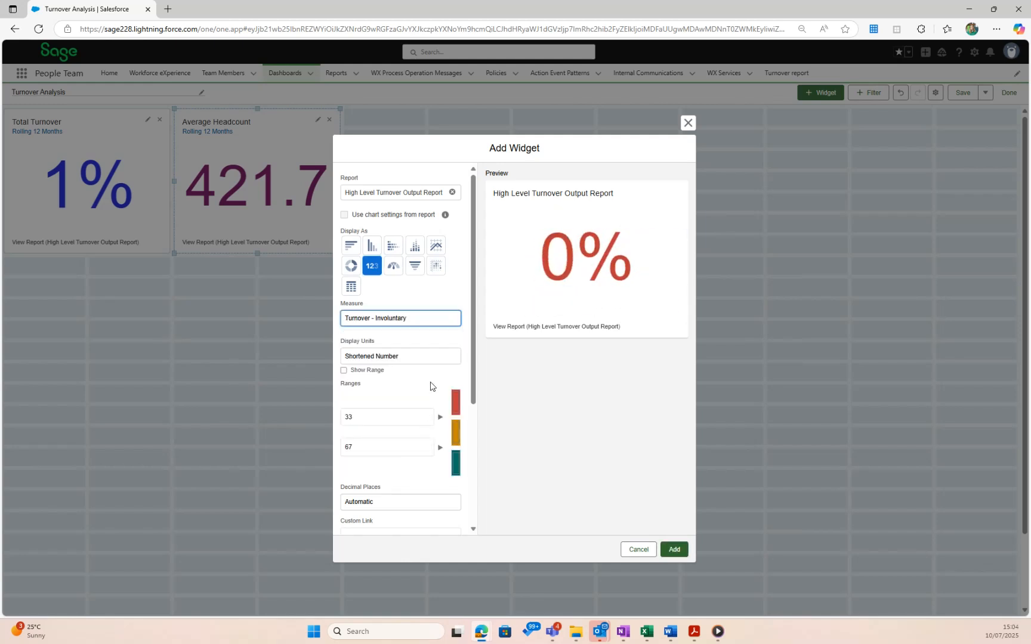
- Change the new metric widget's measure to Sum of Involuntary Leaver in Period and title it "Involuntary Leavers"
{"action": "left_click", "coordinate": [394, 318]}
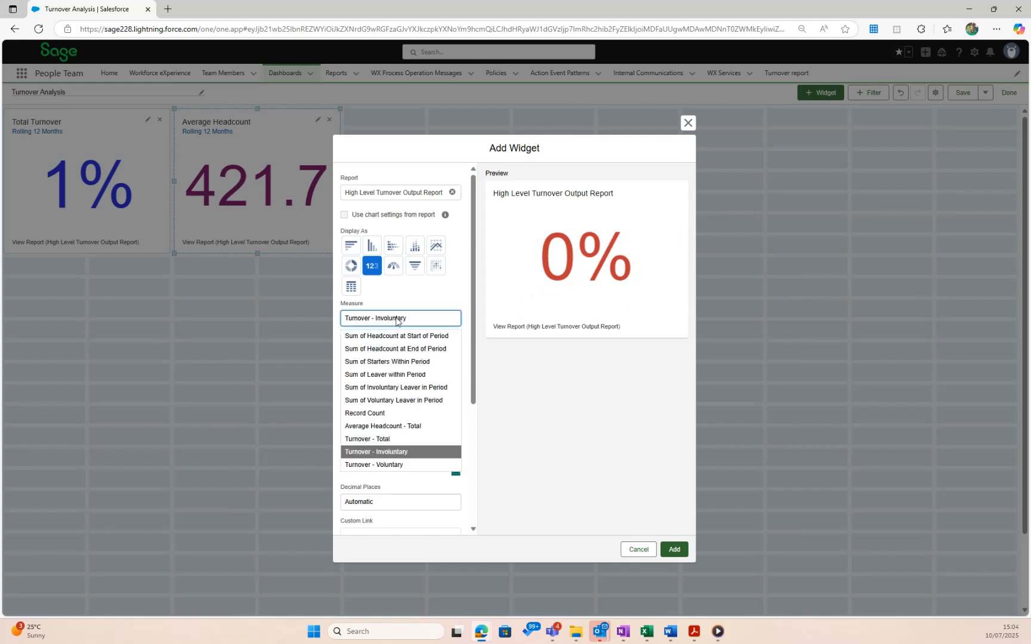
{"action": "left_click", "coordinate": [412, 388]}
{"action": "scroll", "coordinate": [375, 519], "scroll_direction": "down", "scroll_amount": 2}
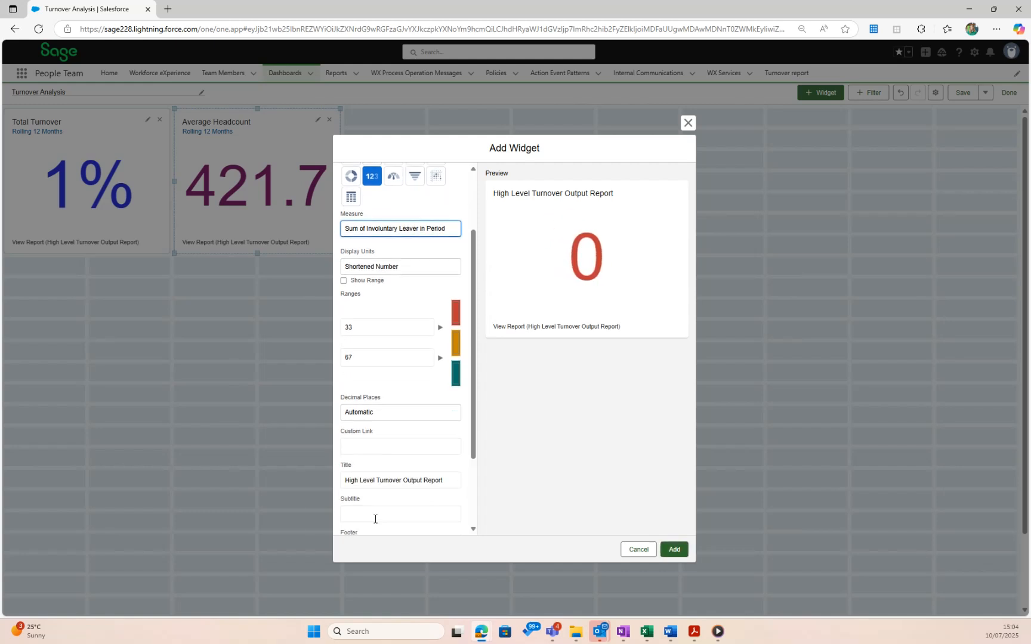
{"action": "left_click_drag", "start_coordinate": [454, 464], "coordinate": [336, 451]}
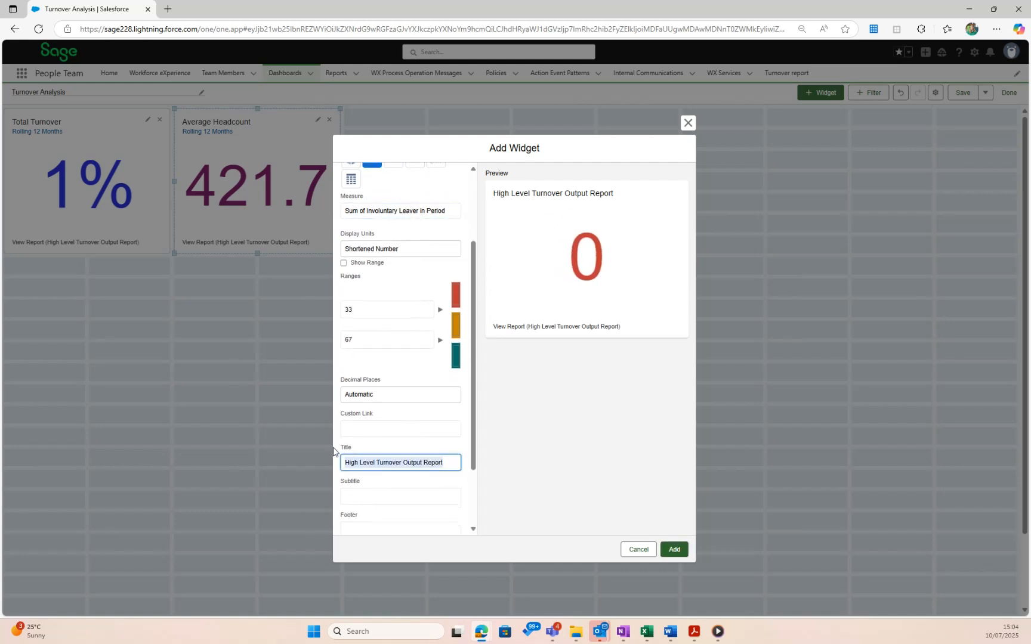
{"action": "key", "text": "BackSpace"}
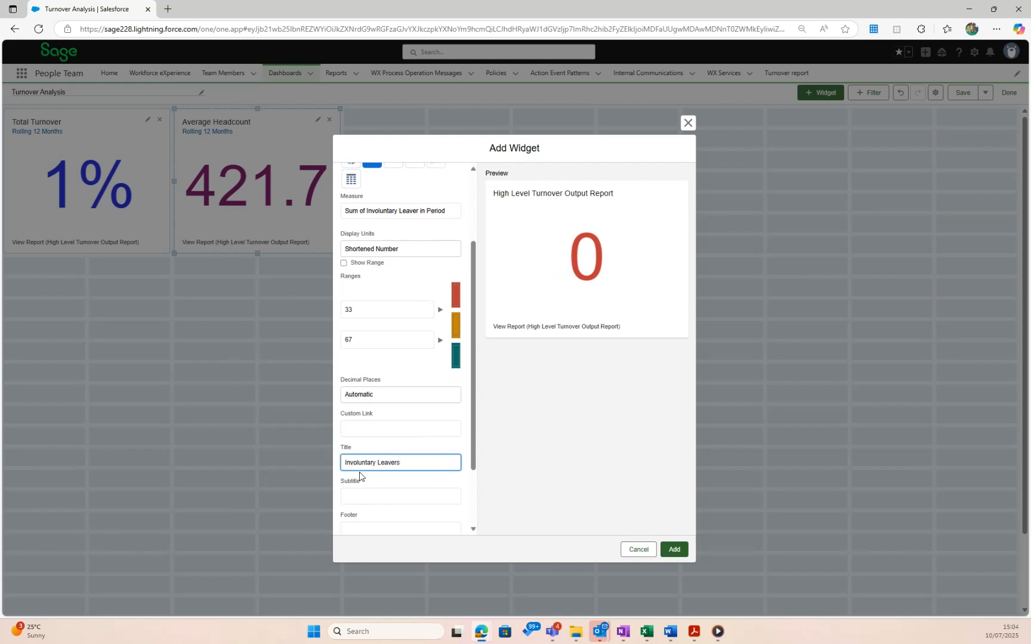
- Subtitle the widget "Rolling 12 Months" and add it to the dashboard directly to the right of Average Headcount, seven grid rows high
{"action": "left_click", "coordinate": [368, 493]}
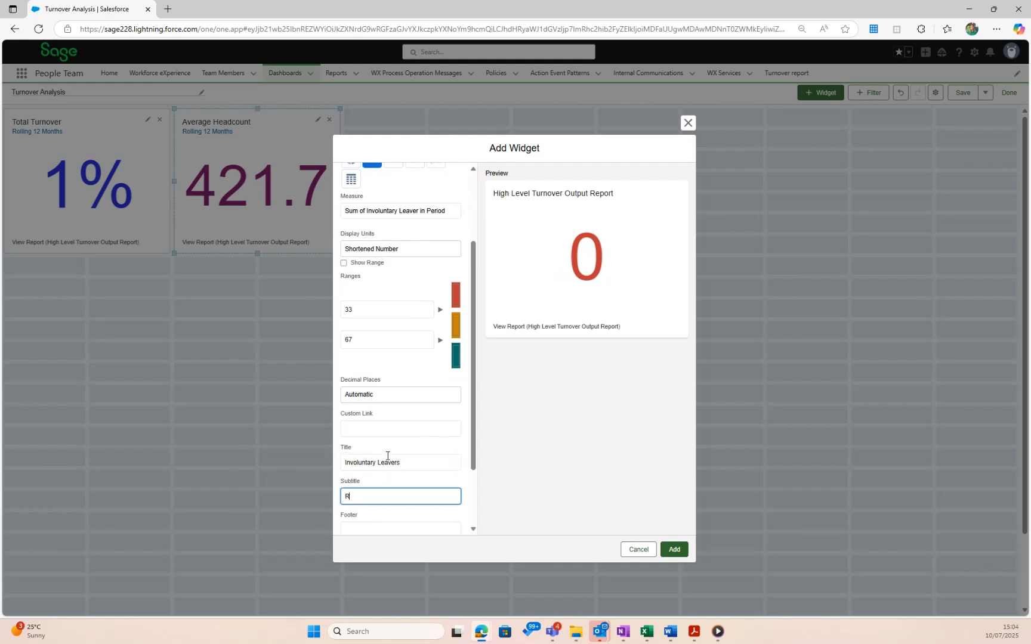
{"action": "type", "text": "Rolling 12 Months"}
{"action": "scroll", "coordinate": [388, 456], "scroll_direction": "down", "scroll_amount": 2}
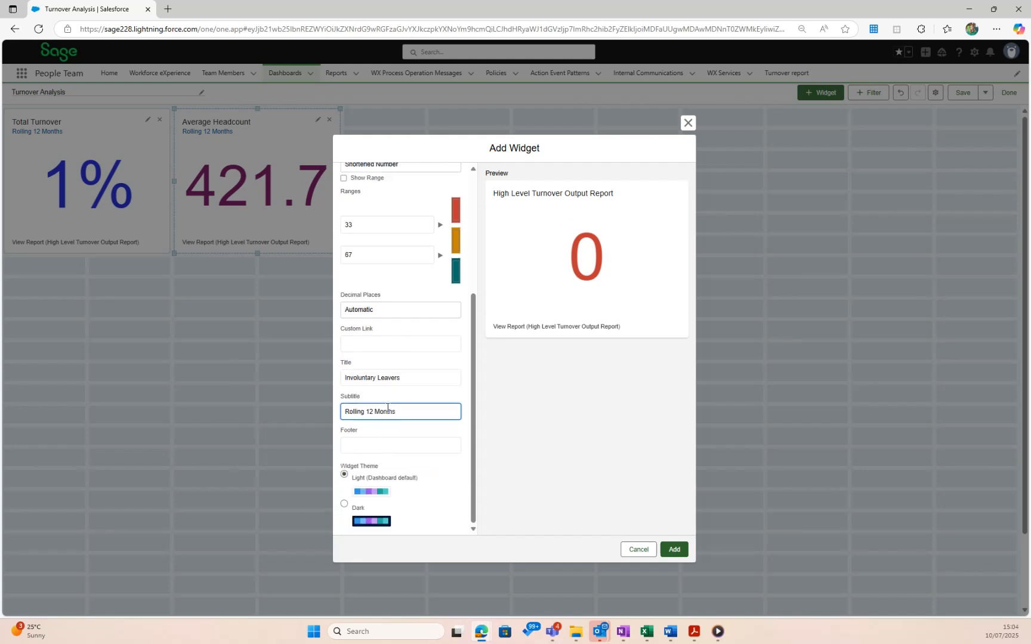
{"action": "scroll", "coordinate": [388, 417], "scroll_direction": "up", "scroll_amount": 5}
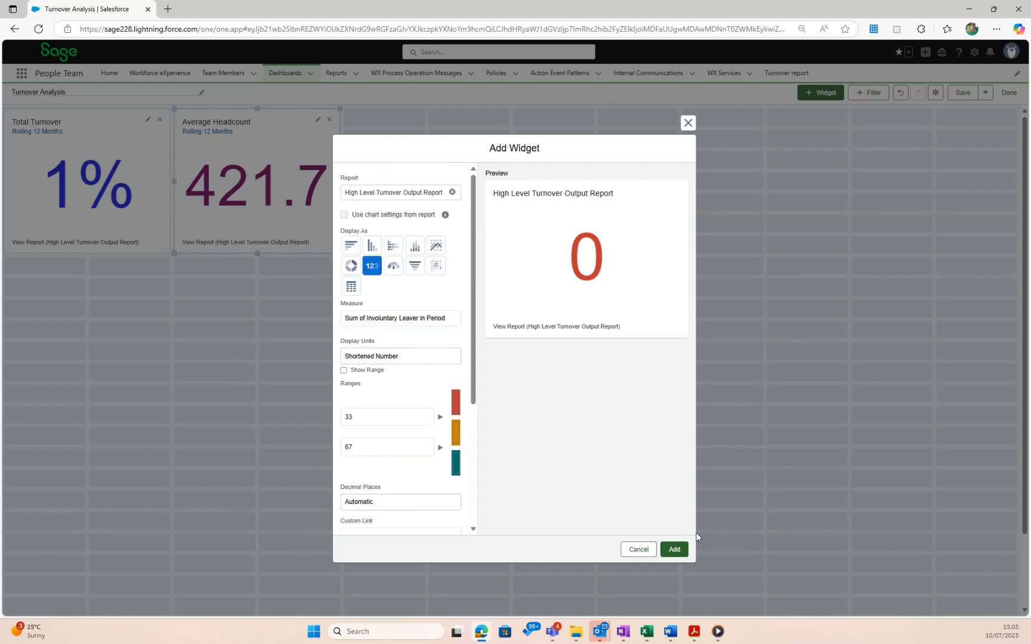
{"action": "left_click", "coordinate": [674, 549]}
{"action": "left_click_drag", "start_coordinate": [72, 318], "coordinate": [428, 253]}
- Start a fourth metric widget from the High Level Turnover Output Report with Sum of Voluntary Leaver in Period as its measure
{"action": "left_click", "coordinate": [822, 93]}
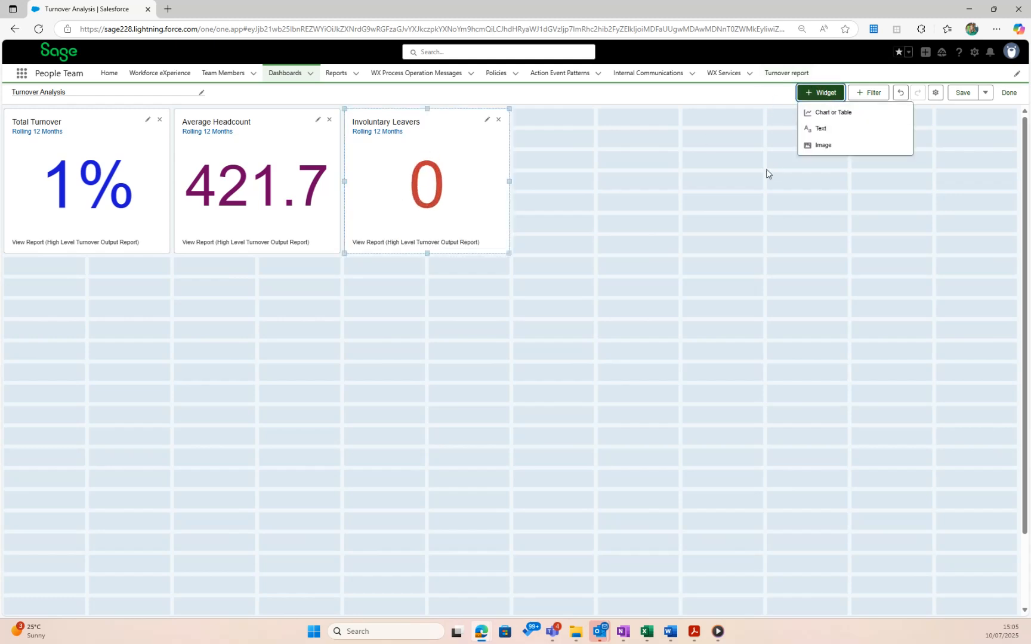
{"action": "left_click", "coordinate": [829, 111]}
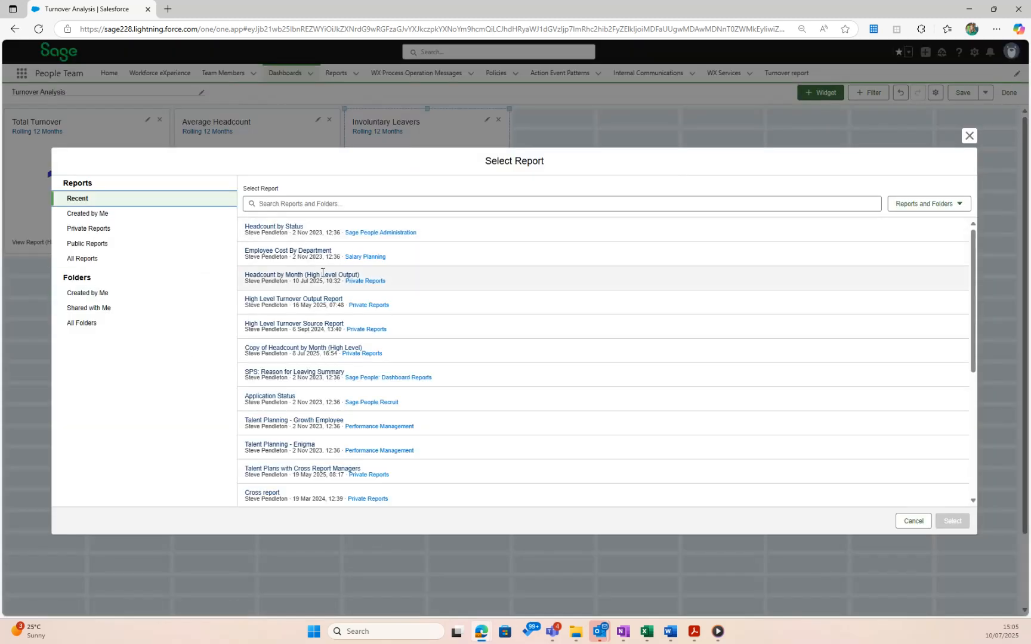
{"action": "left_click", "coordinate": [281, 300]}
{"action": "left_click", "coordinate": [952, 520]}
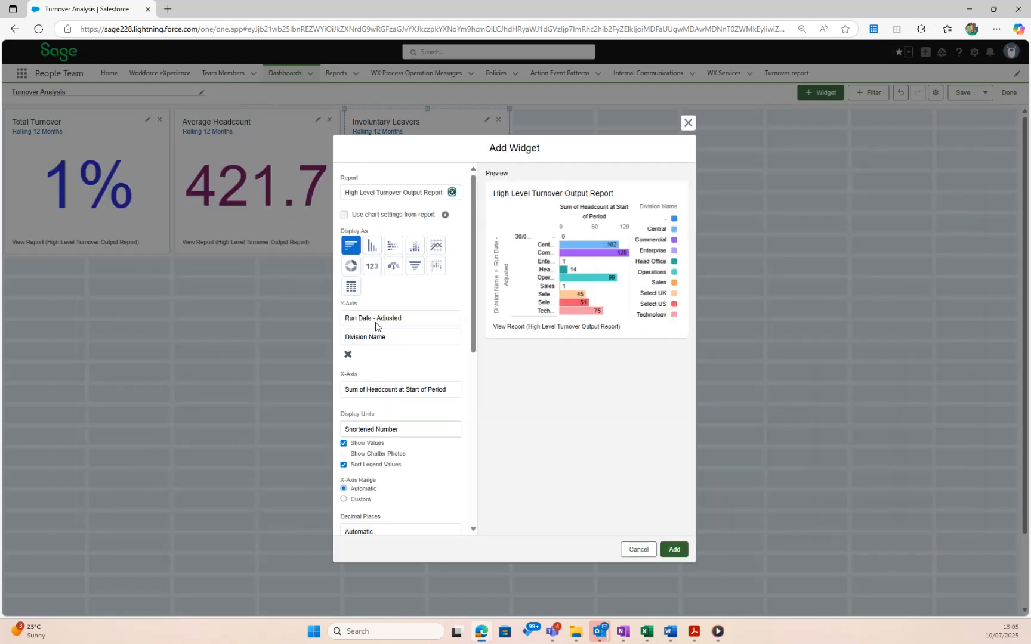
{"action": "left_click", "coordinate": [372, 266]}
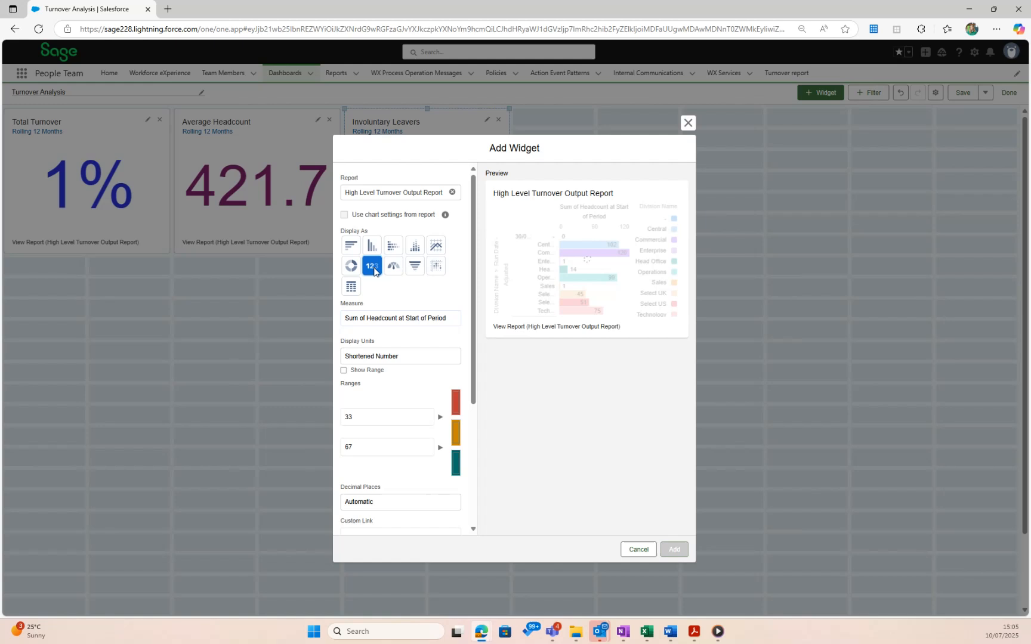
{"action": "left_click", "coordinate": [388, 318]}
{"action": "left_click", "coordinate": [389, 397]}
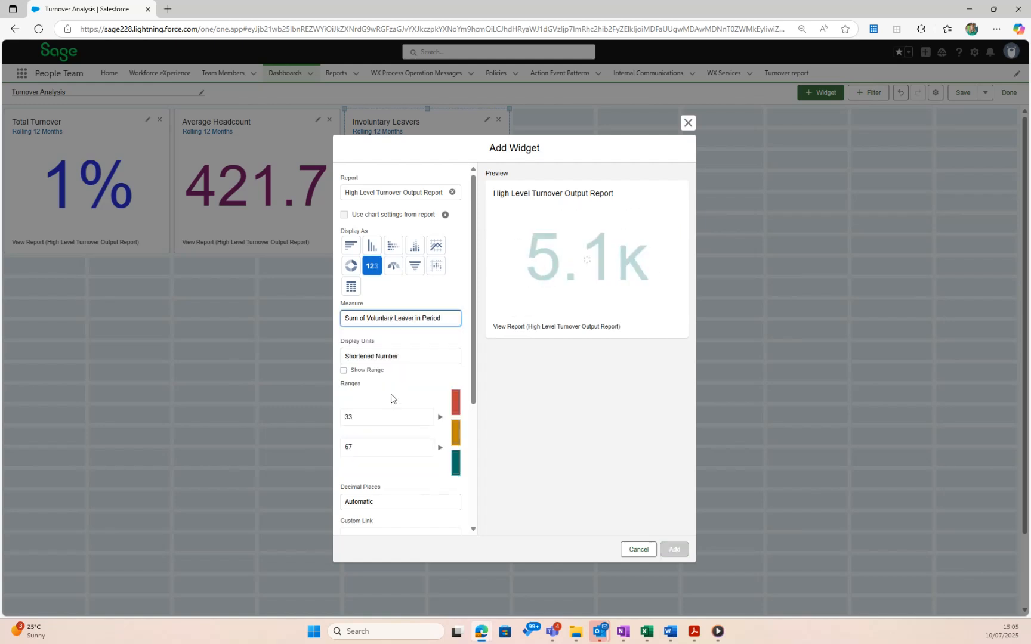
- Title the widget "Voluntary Leavers" and set its subtitle to "Rolling 12 Months"
{"action": "scroll", "coordinate": [378, 410], "scroll_direction": "down", "scroll_amount": 3}
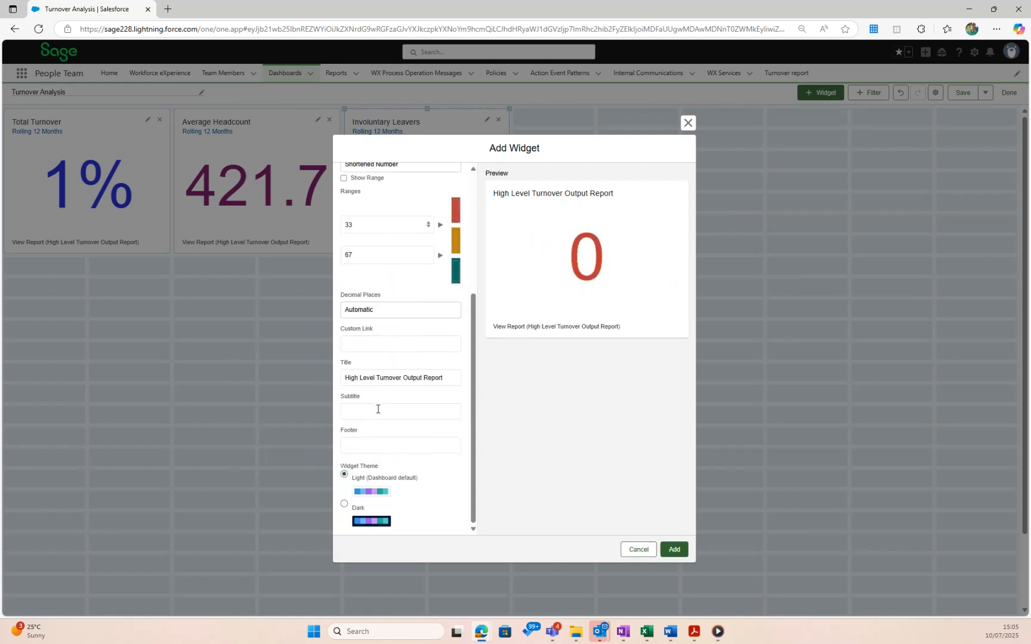
{"action": "left_click", "coordinate": [423, 377]}
{"action": "key", "text": "ctrl+a"}
{"action": "type", "text": "Vo"}
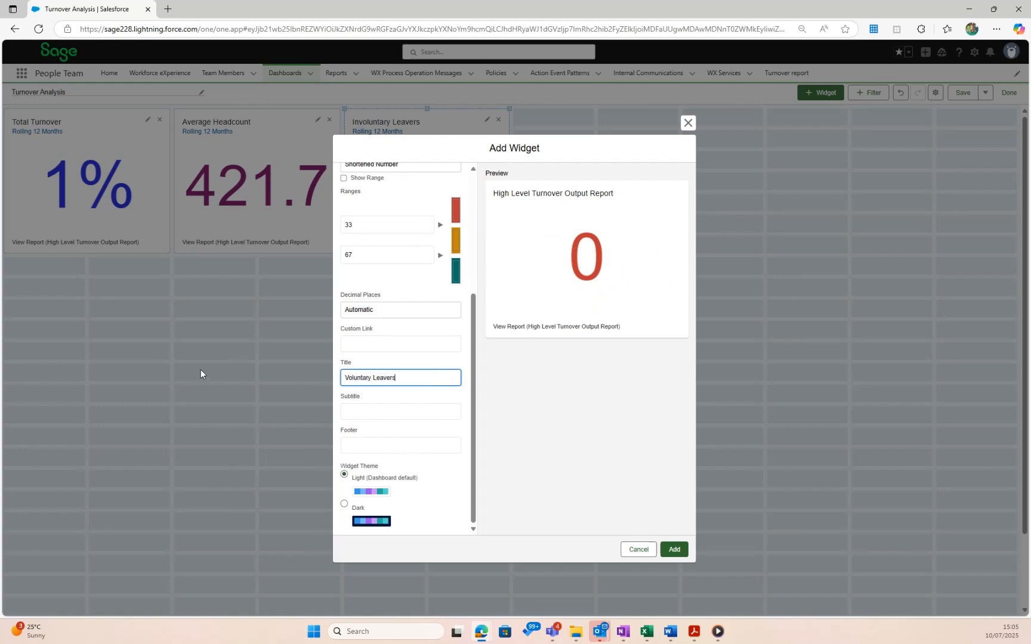
{"action": "left_click", "coordinate": [378, 408]}
{"action": "type", "text": "("}
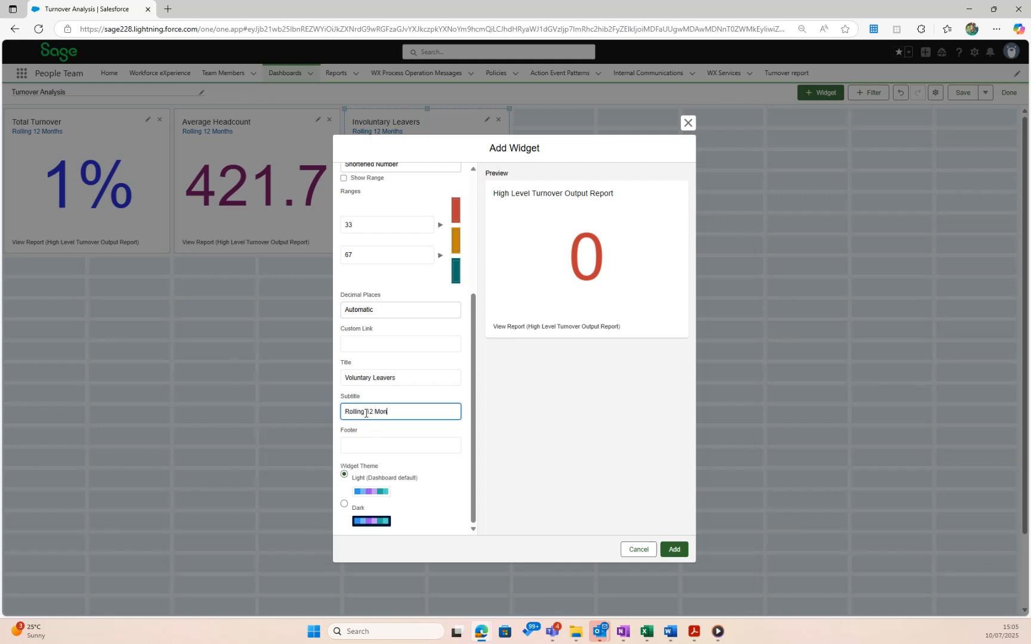
- Add the Voluntary Leavers widget directly to the right of Involuntary Leavers and stretch it to seven grid rows high
{"action": "left_click", "coordinate": [673, 548]}
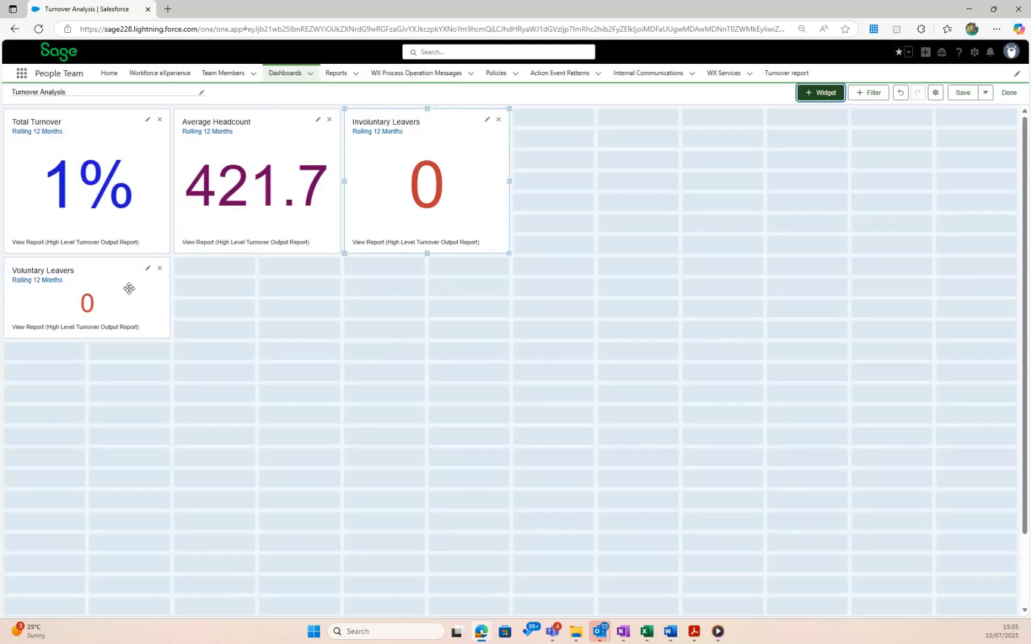
{"action": "left_click_drag", "start_coordinate": [126, 290], "coordinate": [650, 152]}
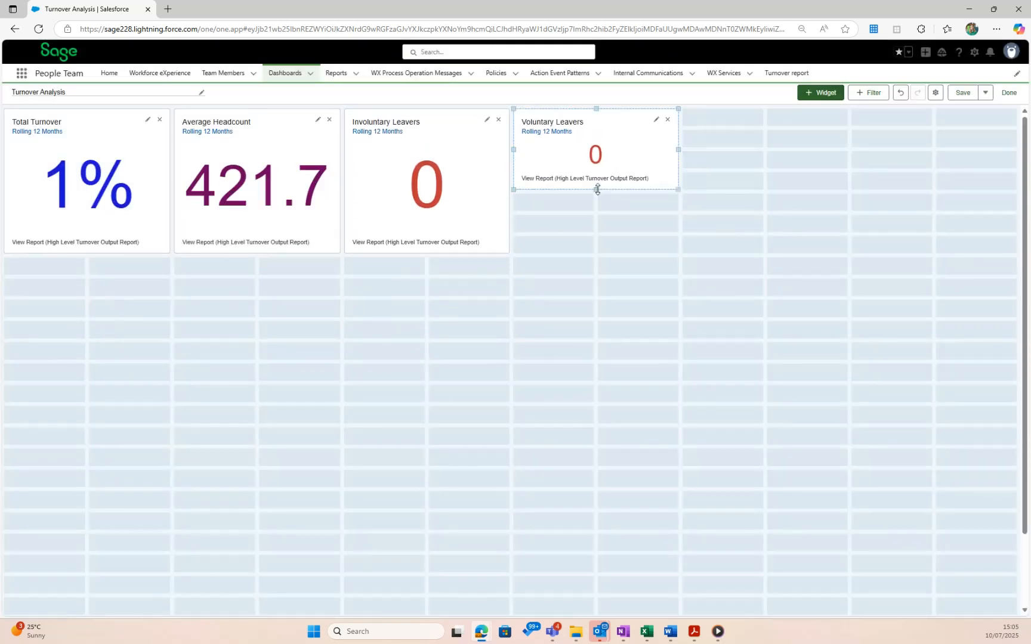
{"action": "left_click_drag", "start_coordinate": [597, 189], "coordinate": [590, 247]}
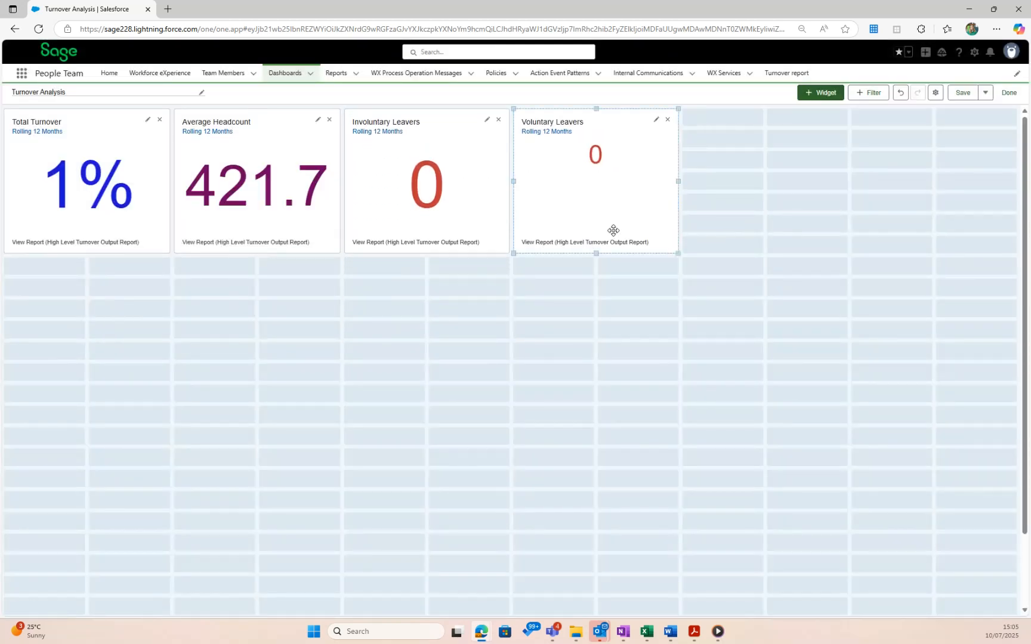
- Start a fifth metric widget from the High Level Turnover Output Report with Sum of Leaver within Period as its measure
{"action": "left_click", "coordinate": [815, 103]}
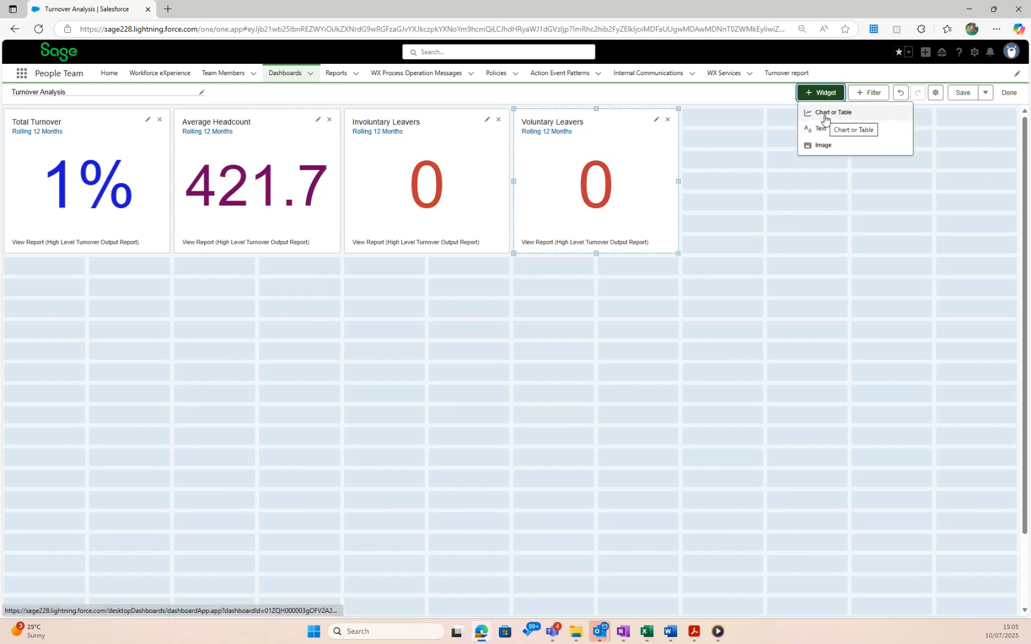
{"action": "left_click", "coordinate": [825, 114]}
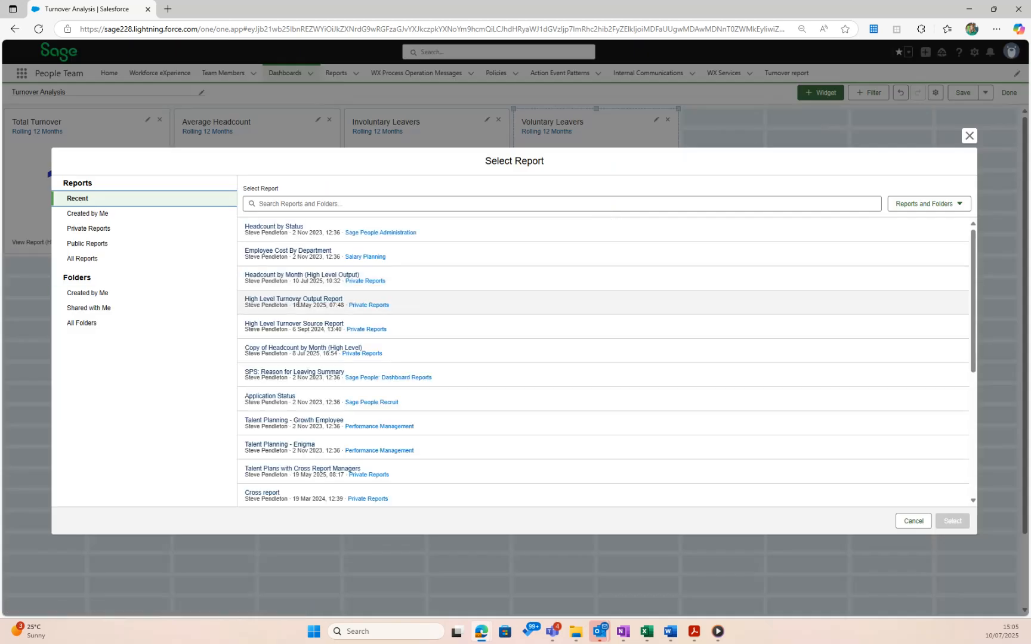
{"action": "left_click", "coordinate": [298, 305]}
{"action": "left_click", "coordinate": [938, 521]}
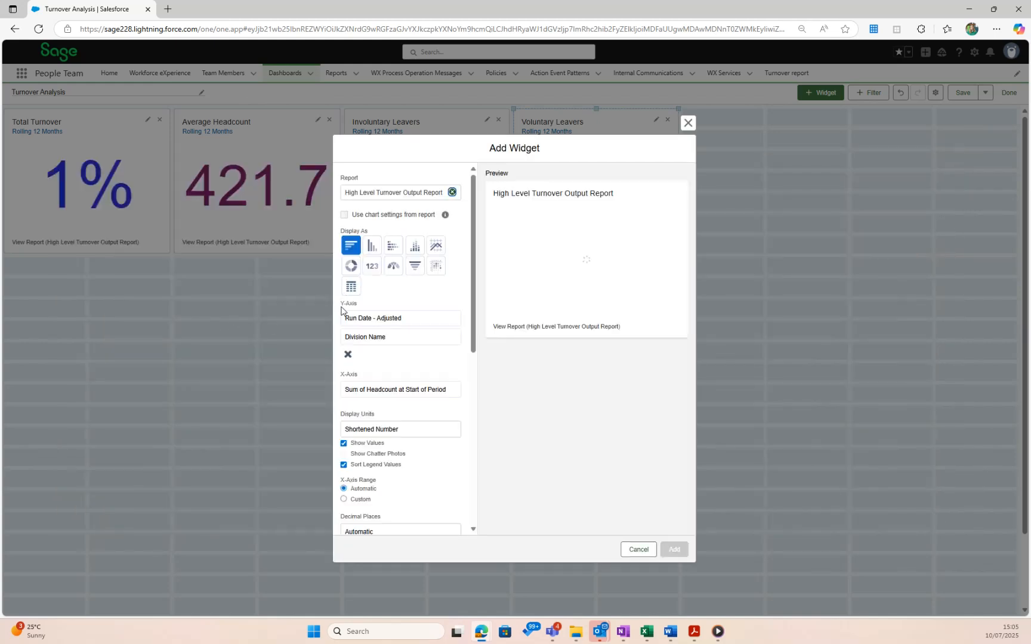
{"action": "left_click", "coordinate": [372, 265]}
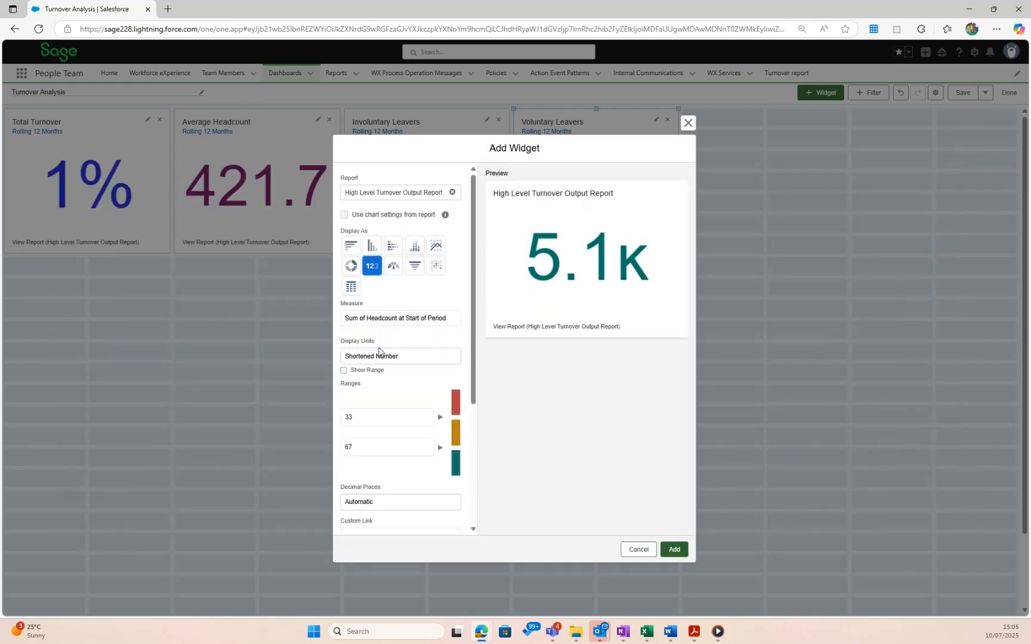
{"action": "left_click", "coordinate": [397, 358]}
{"action": "left_click", "coordinate": [395, 318]}
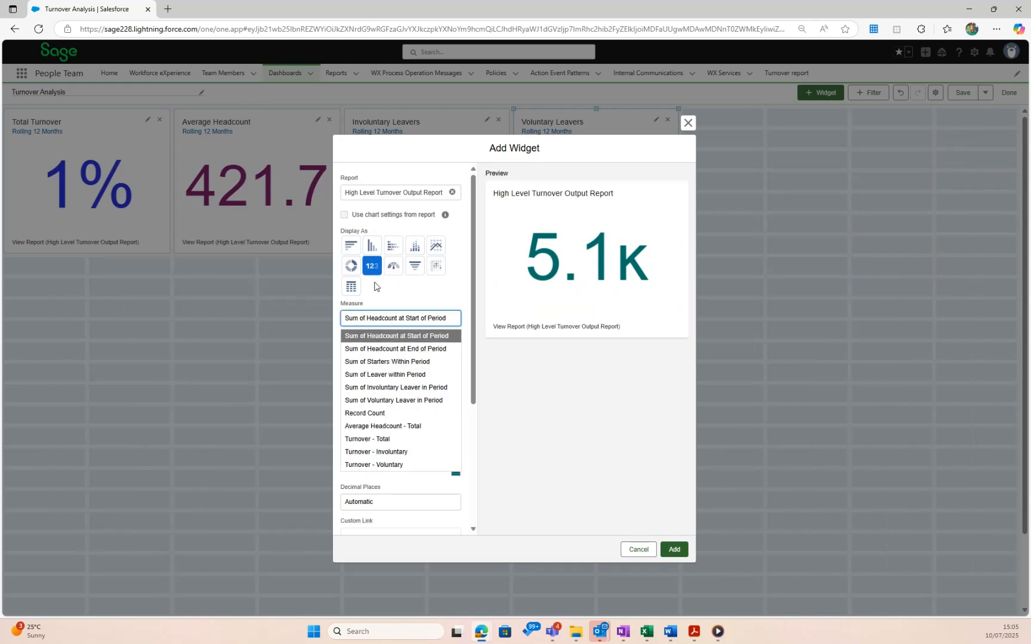
{"action": "left_click", "coordinate": [390, 376]}
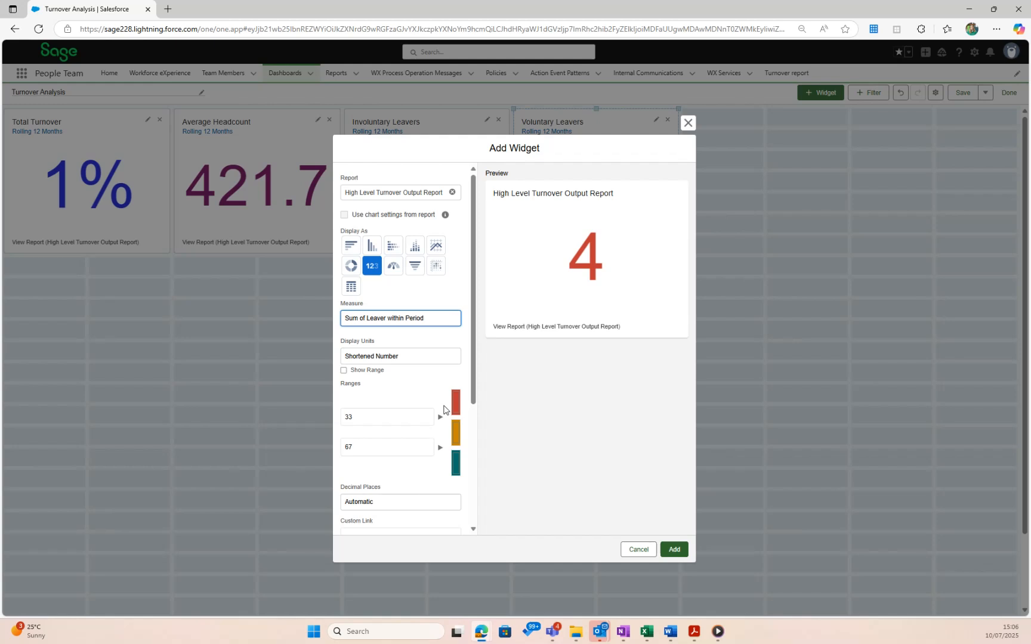
- Title the widget "Total Leavers" and add it to the dashboard below Total Turnover, seven grid rows high
{"action": "scroll", "coordinate": [378, 395], "scroll_direction": "down", "scroll_amount": 3}
{"action": "left_click_drag", "start_coordinate": [442, 377], "coordinate": [308, 349]}
{"action": "scroll", "coordinate": [383, 339], "scroll_direction": "up", "scroll_amount": 3}
{"action": "scroll", "coordinate": [383, 340], "scroll_direction": "down", "scroll_amount": 1}
{"action": "scroll", "coordinate": [382, 344], "scroll_direction": "down", "scroll_amount": 3}
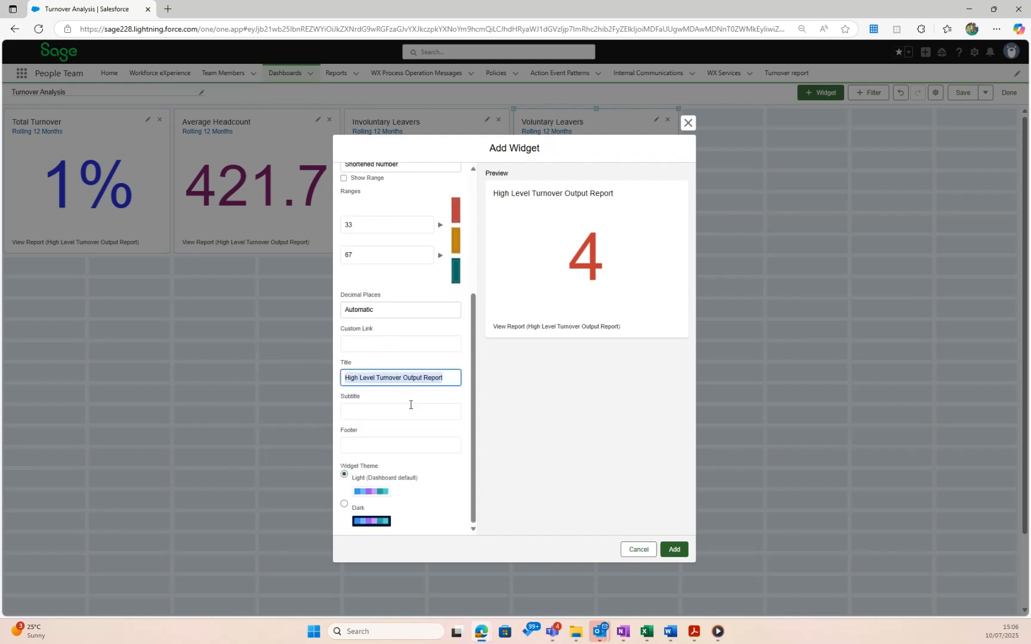
{"action": "type", "text": "d"}
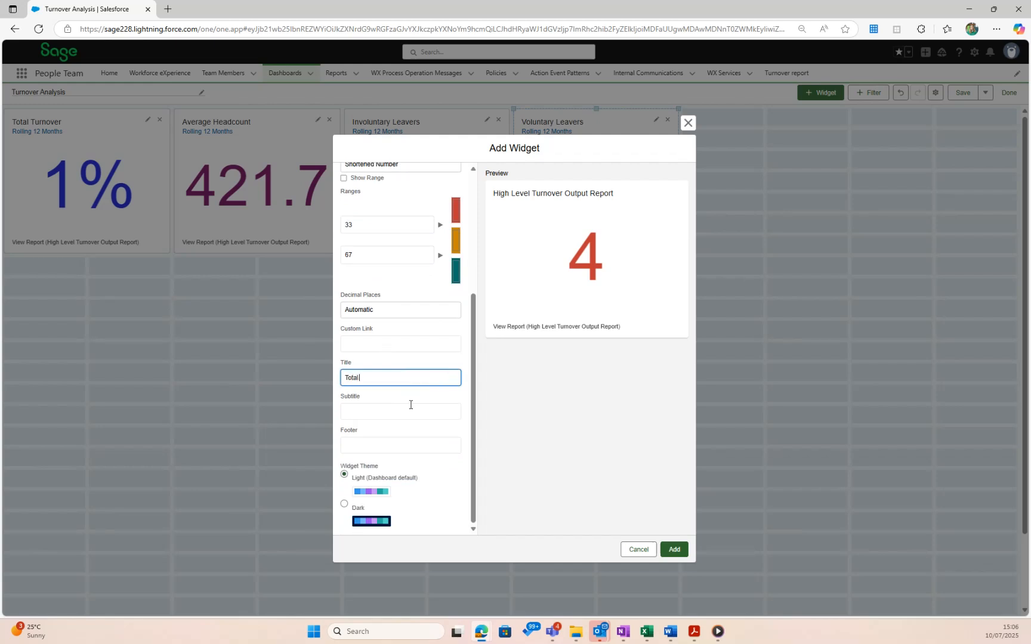
{"action": "type", "text": "otal Leavers"}
{"action": "left_click", "coordinate": [674, 549]}
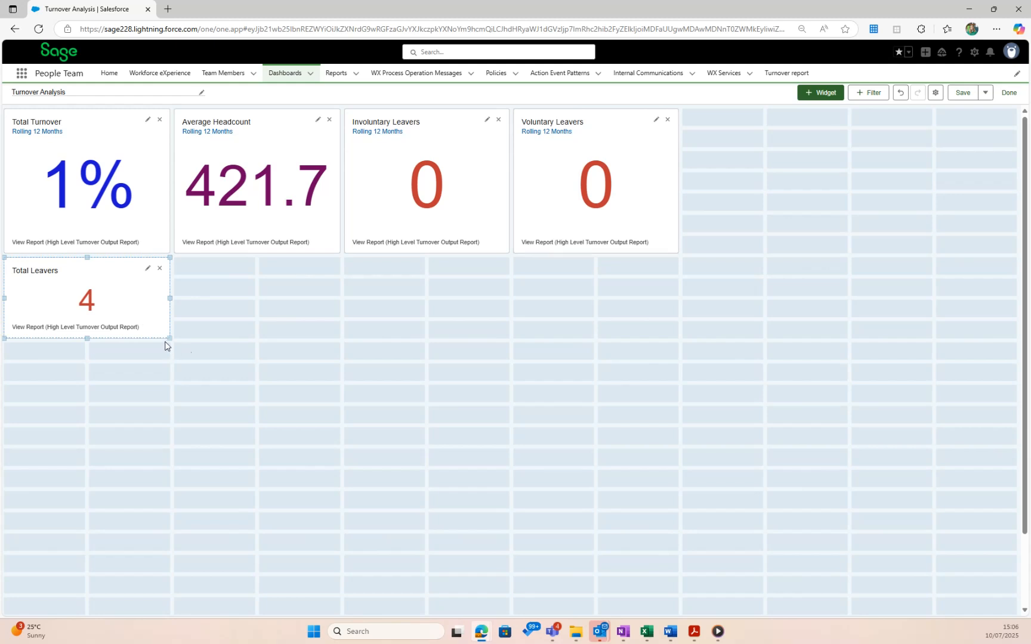
{"action": "left_click_drag", "start_coordinate": [169, 338], "coordinate": [163, 380]}
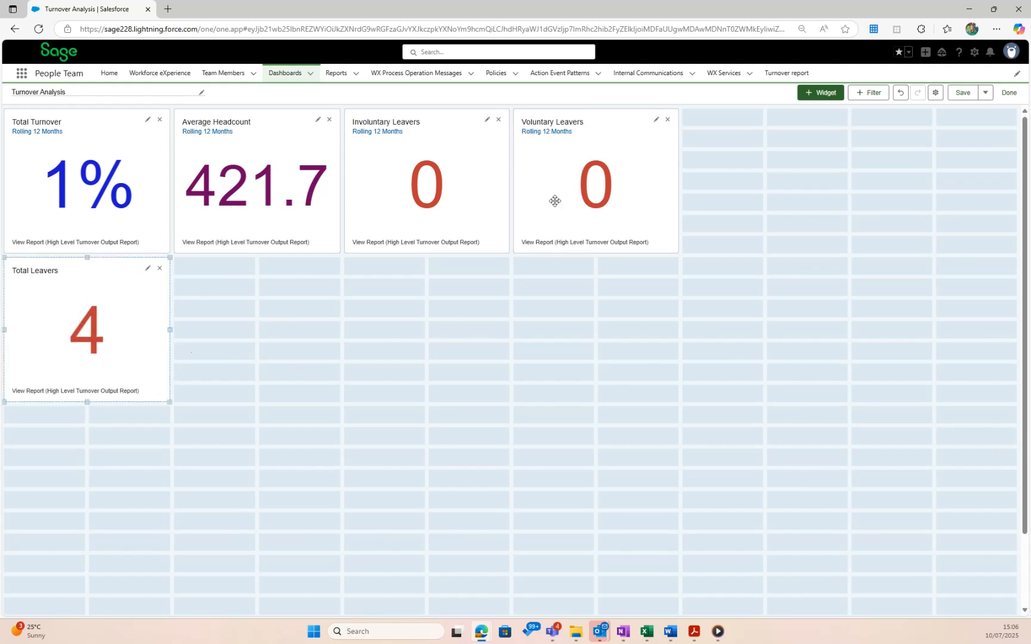
- Start another chart widget from the Headcount by Gender report, searching all reports for "headcount"
{"action": "left_click", "coordinate": [811, 93]}
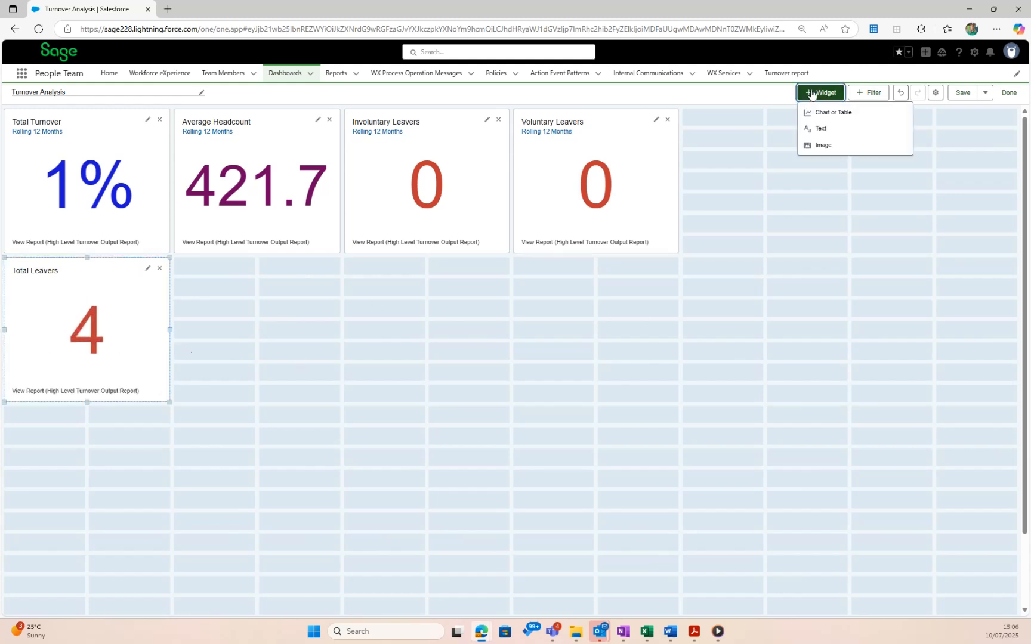
{"action": "left_click", "coordinate": [835, 114]}
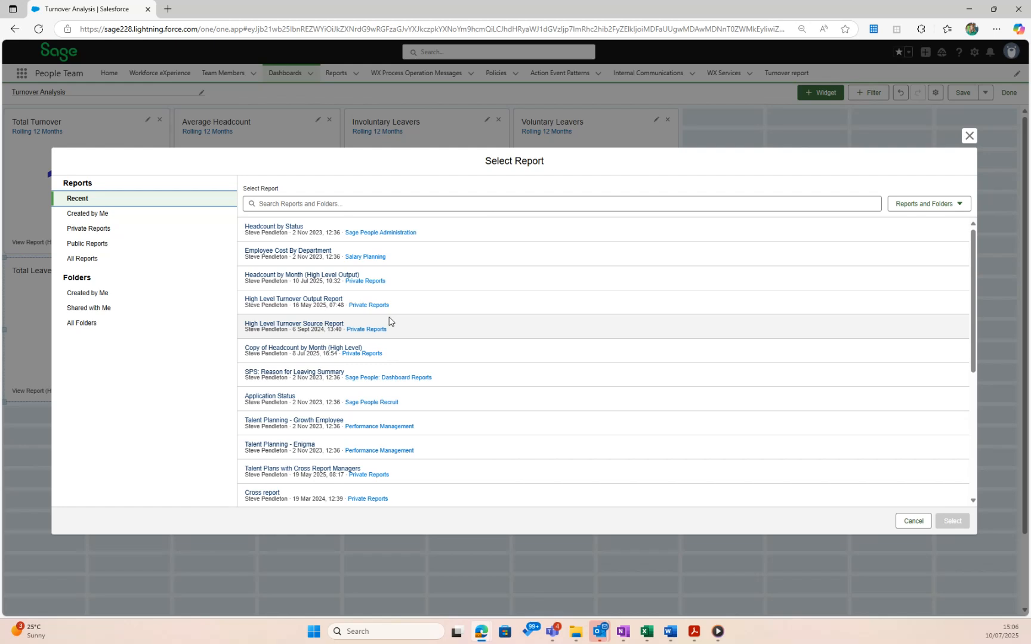
{"action": "left_click", "coordinate": [166, 259]}
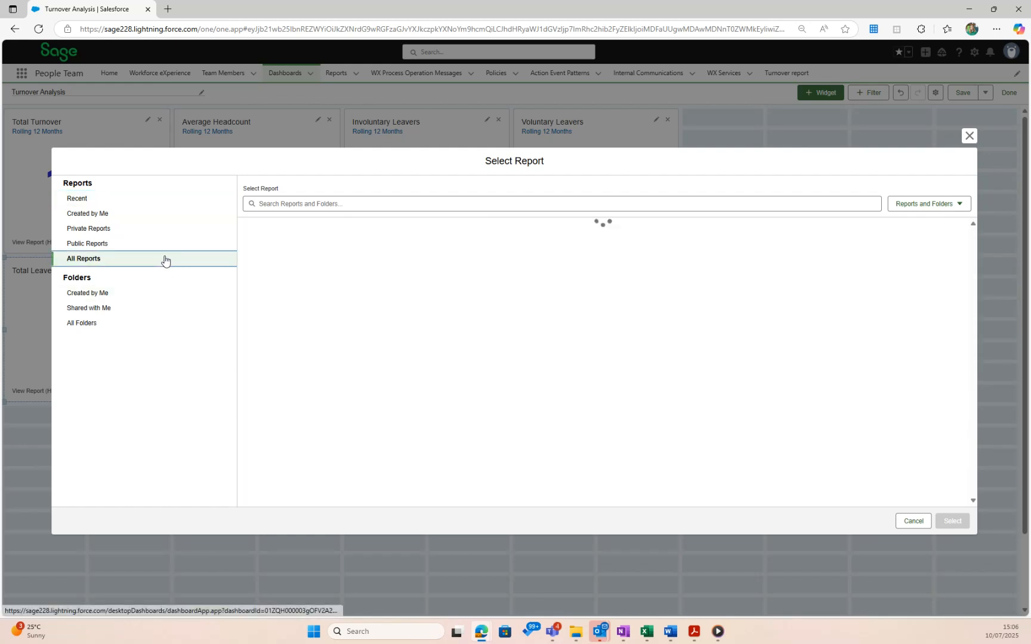
{"action": "left_click", "coordinate": [370, 204]}
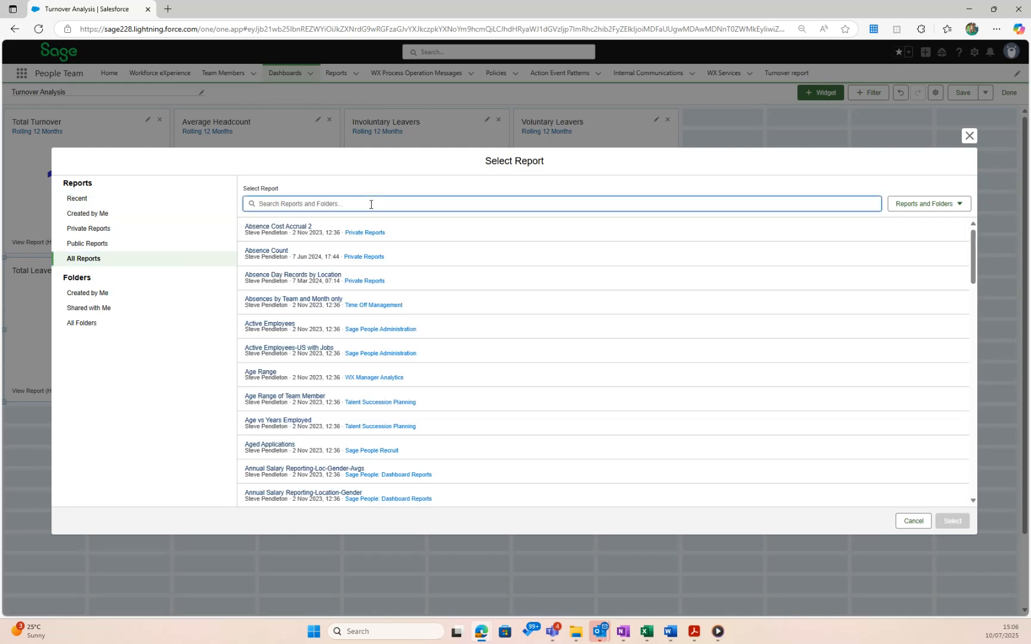
{"action": "type", "text": "headcount"}
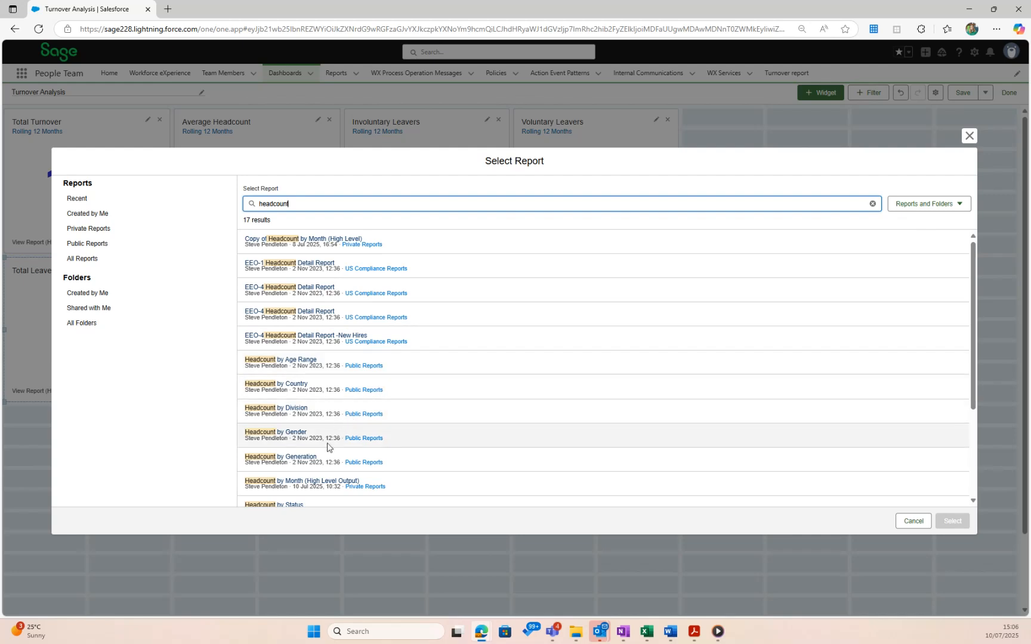
{"action": "left_click", "coordinate": [281, 434]}
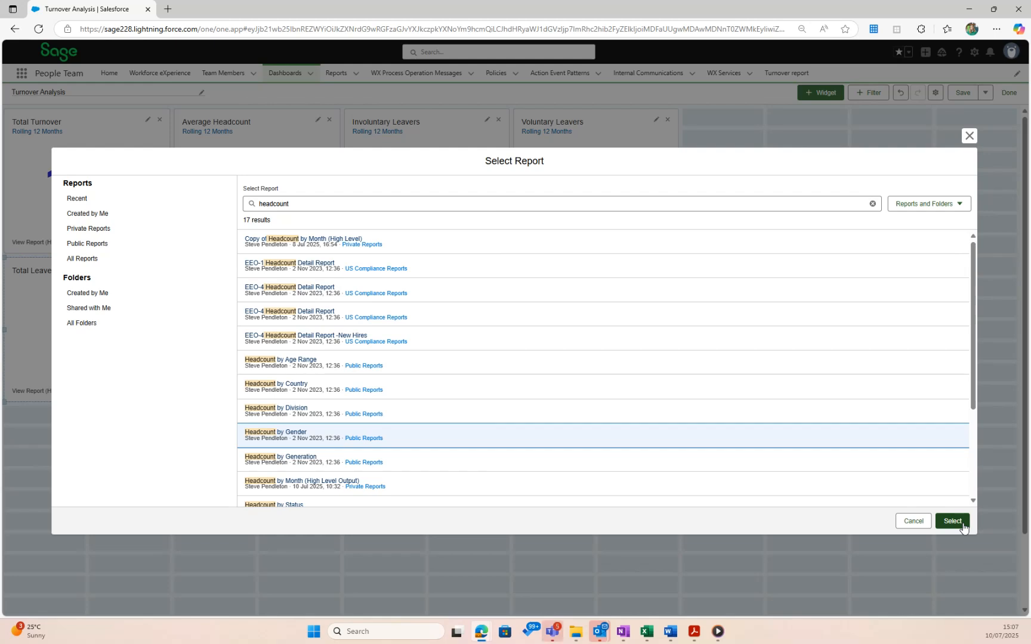
{"action": "left_click", "coordinate": [962, 525]}
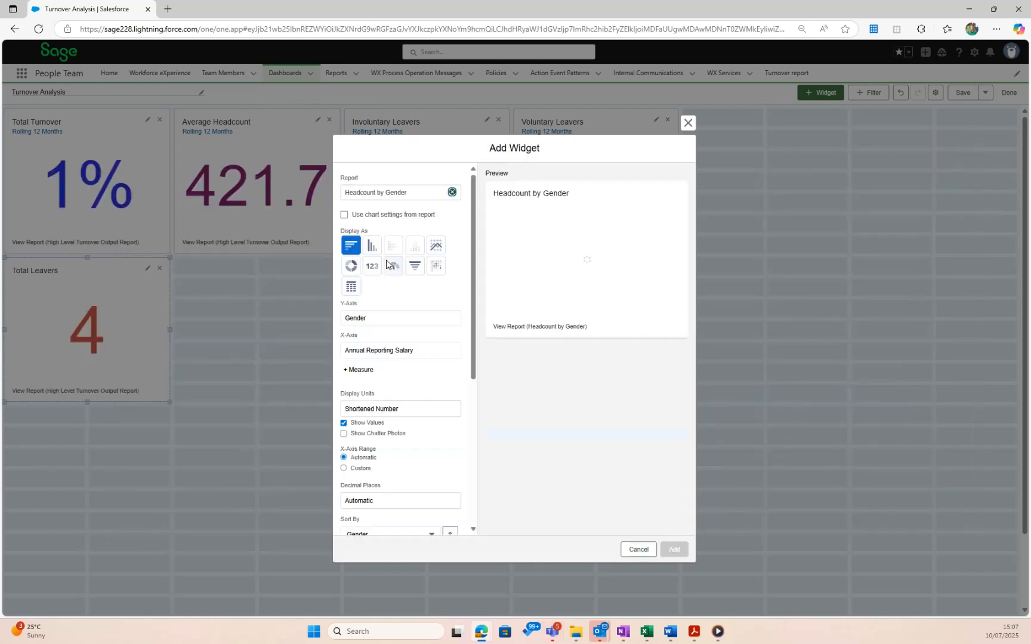
- Display the Headcount by Gender widget as a metric with Headcount as its measure
{"action": "left_click", "coordinate": [373, 266]}
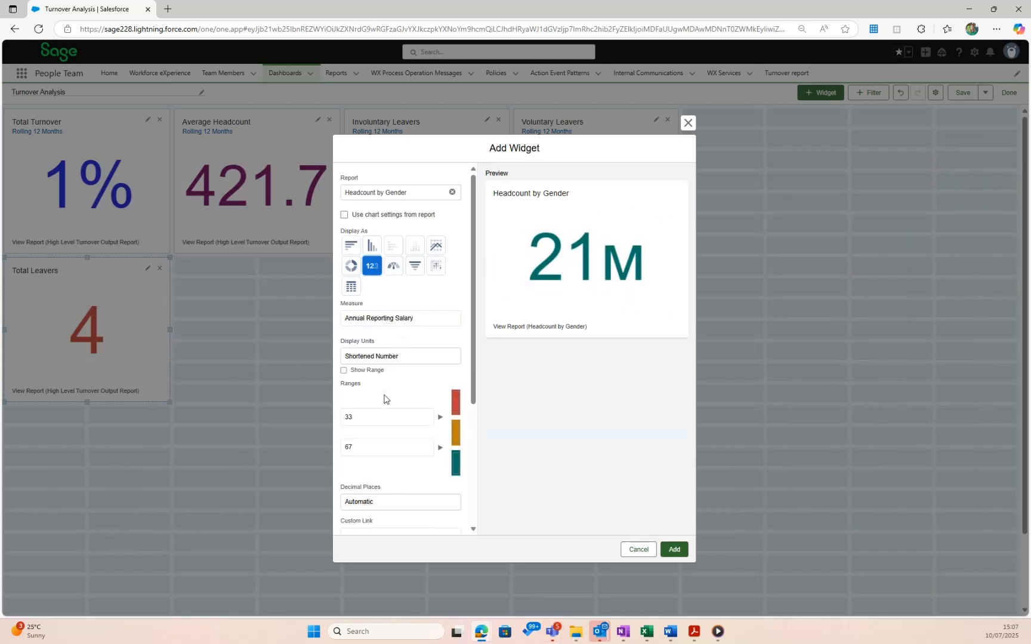
{"action": "left_click", "coordinate": [375, 321]}
{"action": "left_click", "coordinate": [379, 352]}
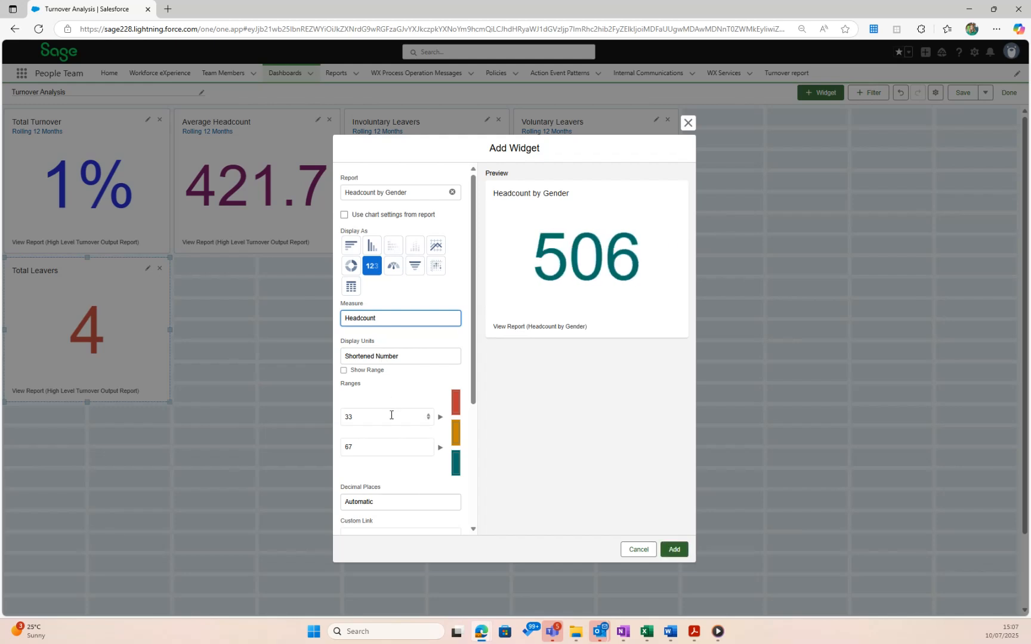
- Title the widget "Current Headcount" and add it to the dashboard directly beside Total Leavers, seven grid rows high
{"action": "scroll", "coordinate": [393, 429], "scroll_direction": "down", "scroll_amount": 3}
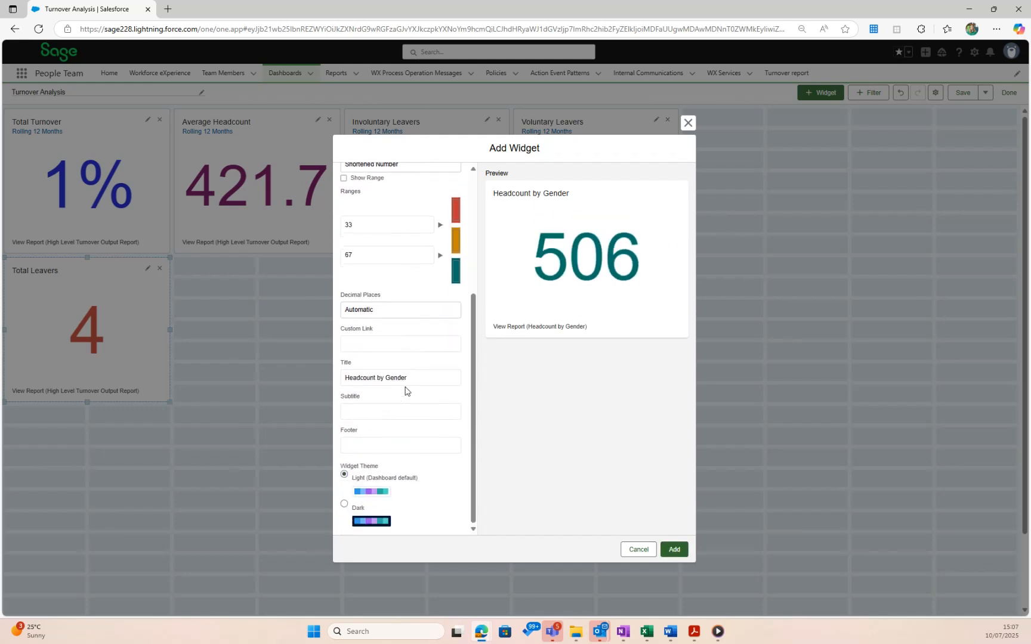
{"action": "triple_click", "coordinate": [408, 377]}
{"action": "type", "text": "Curren"}
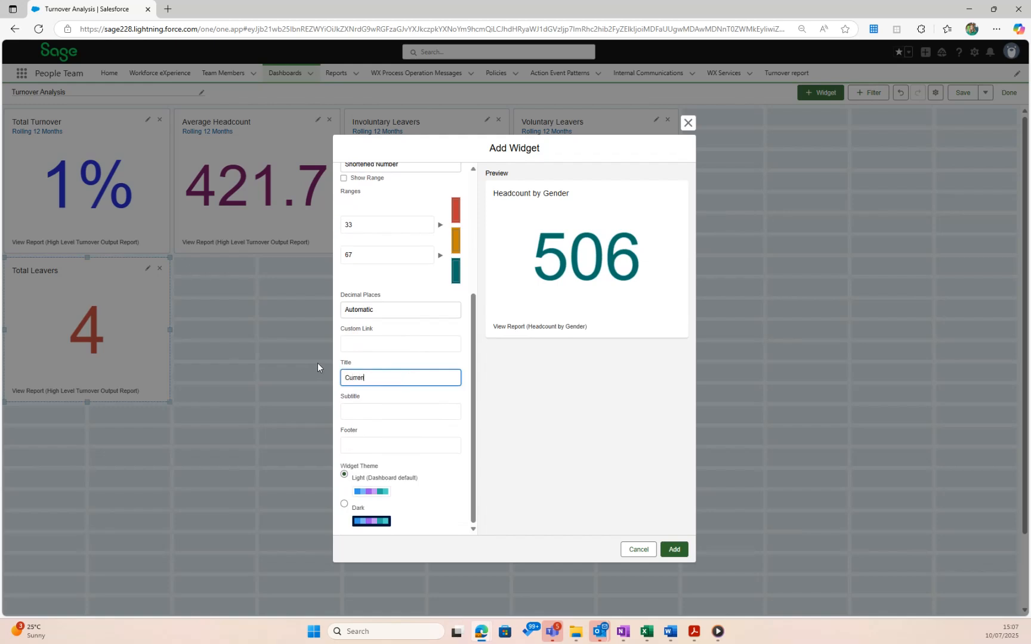
{"action": "type", "text": "t Headcount"}
{"action": "left_click", "coordinate": [674, 549]}
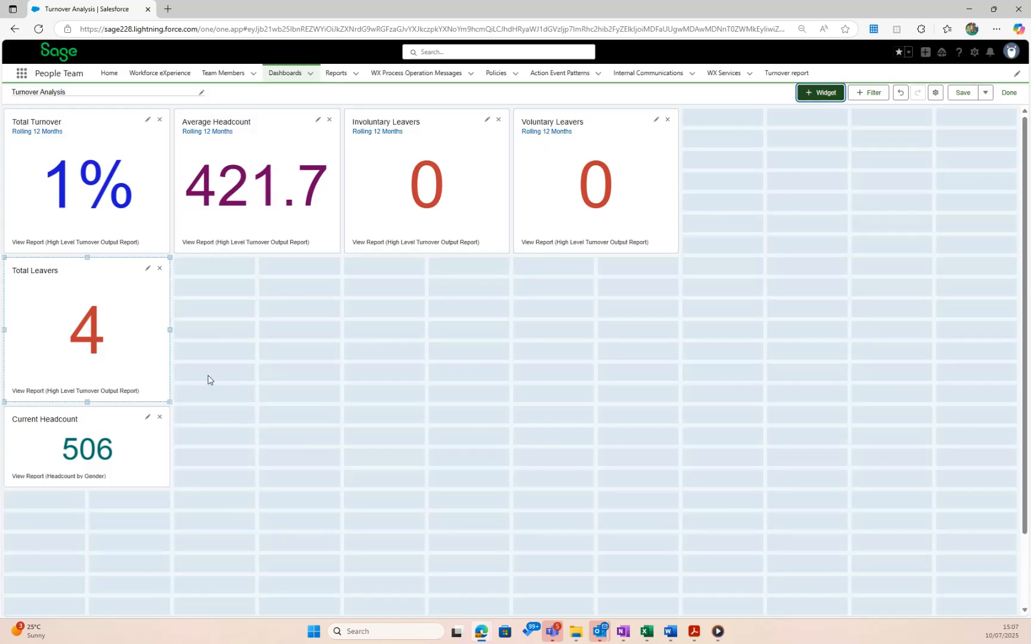
{"action": "left_click_drag", "start_coordinate": [92, 428], "coordinate": [293, 274]}
{"action": "left_click_drag", "start_coordinate": [258, 340], "coordinate": [256, 401]}
- Start another metric widget from the High Level Turnover Output Report with Turnover - Involuntary as its measure
{"action": "left_click", "coordinate": [824, 93]}
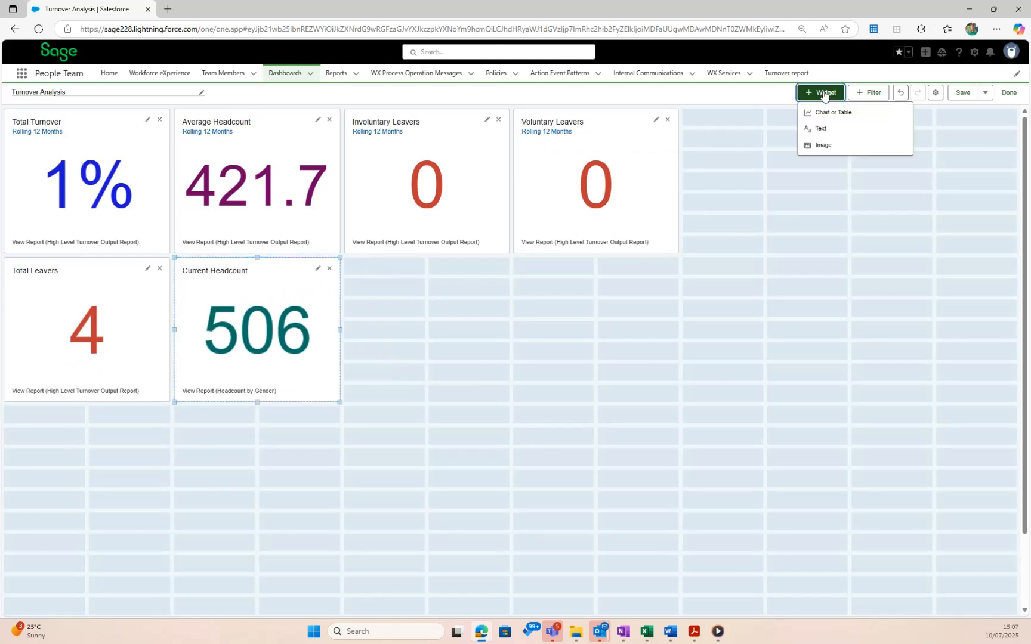
{"action": "left_click", "coordinate": [834, 113]}
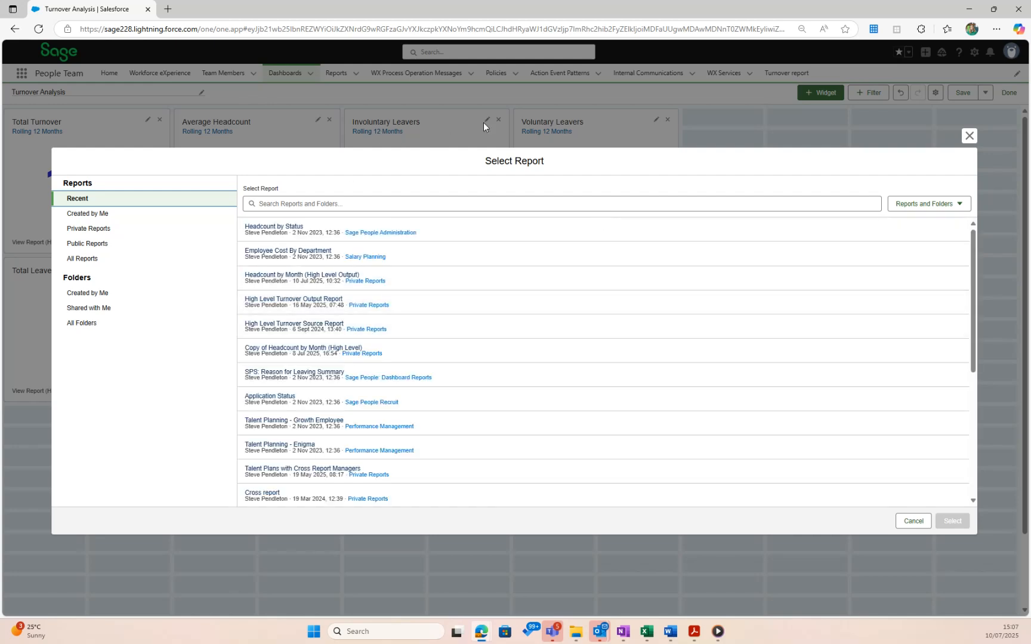
{"action": "left_click", "coordinate": [297, 303]}
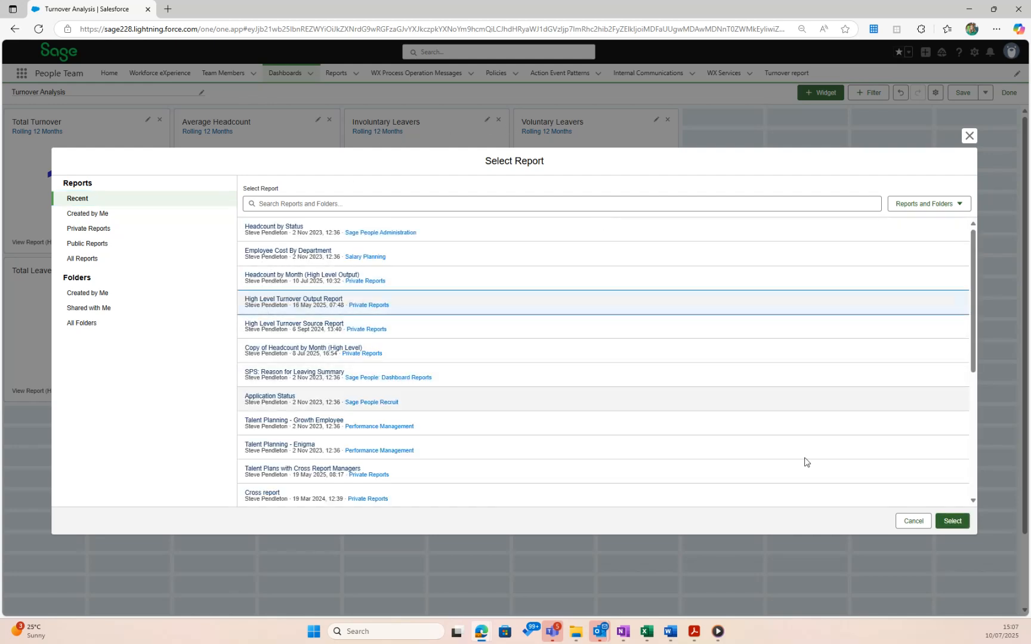
{"action": "left_click", "coordinate": [953, 521]}
{"action": "left_click", "coordinate": [371, 265]}
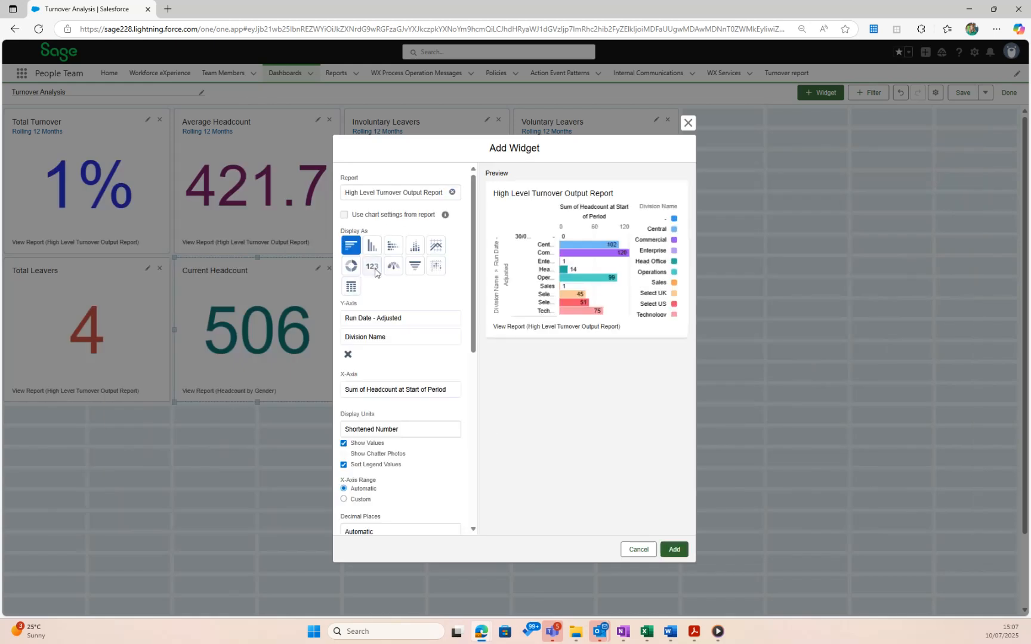
{"action": "left_click", "coordinate": [394, 318]}
{"action": "left_click", "coordinate": [412, 452]}
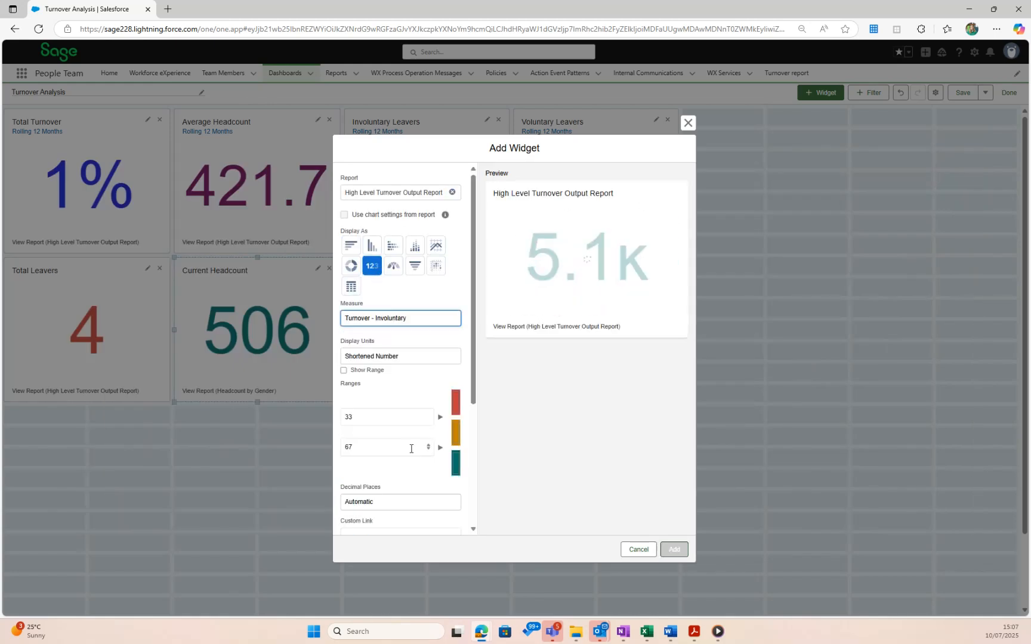
- Title the widget "Involuntary Turnover" with the subtitle "Rolling 12 Months" and add it below Involuntary Leavers, seven grid rows high
{"action": "scroll", "coordinate": [453, 428], "scroll_direction": "down", "scroll_amount": 3}
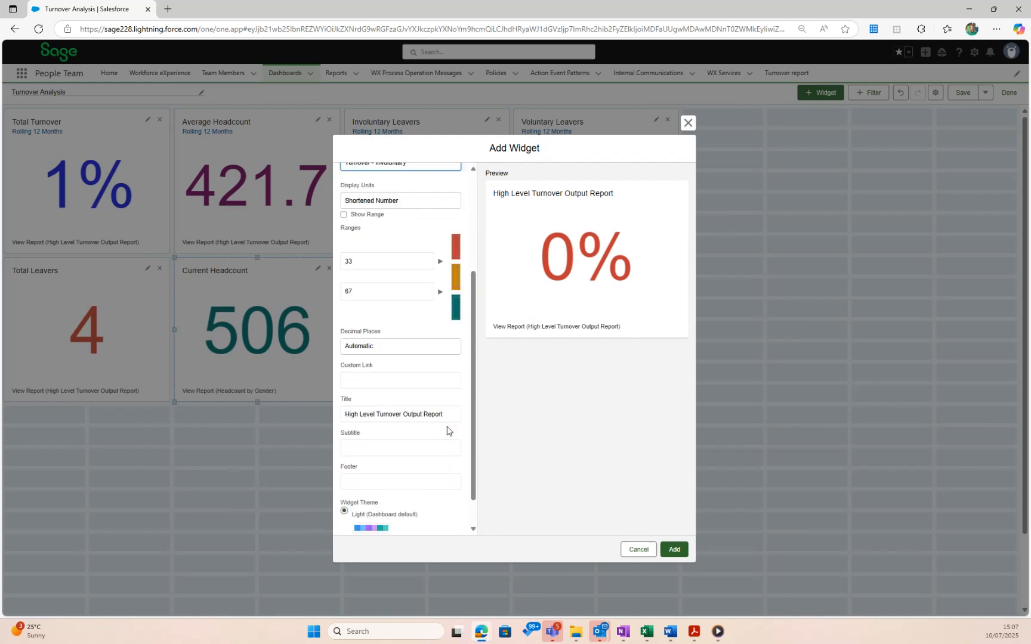
{"action": "left_click_drag", "start_coordinate": [444, 377], "coordinate": [338, 371]}
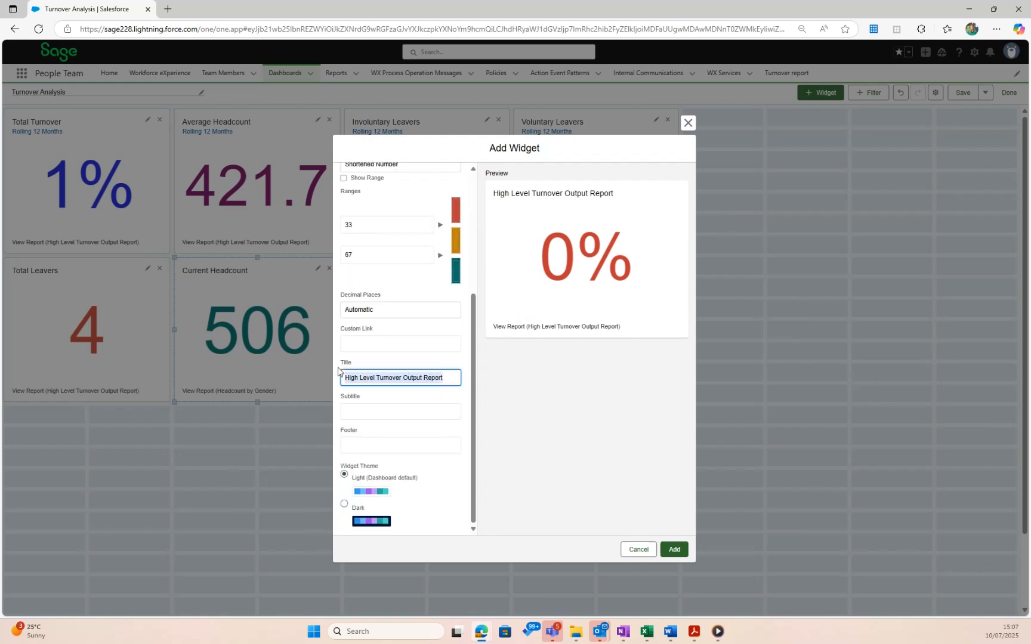
{"action": "key", "text": "BackSpace"}
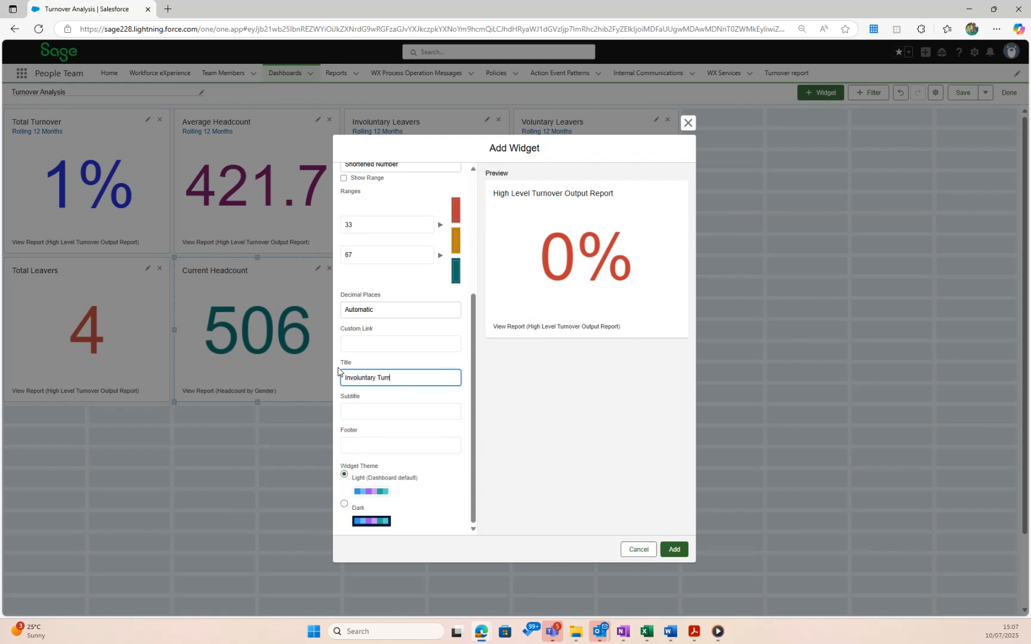
{"action": "left_click", "coordinate": [404, 408]}
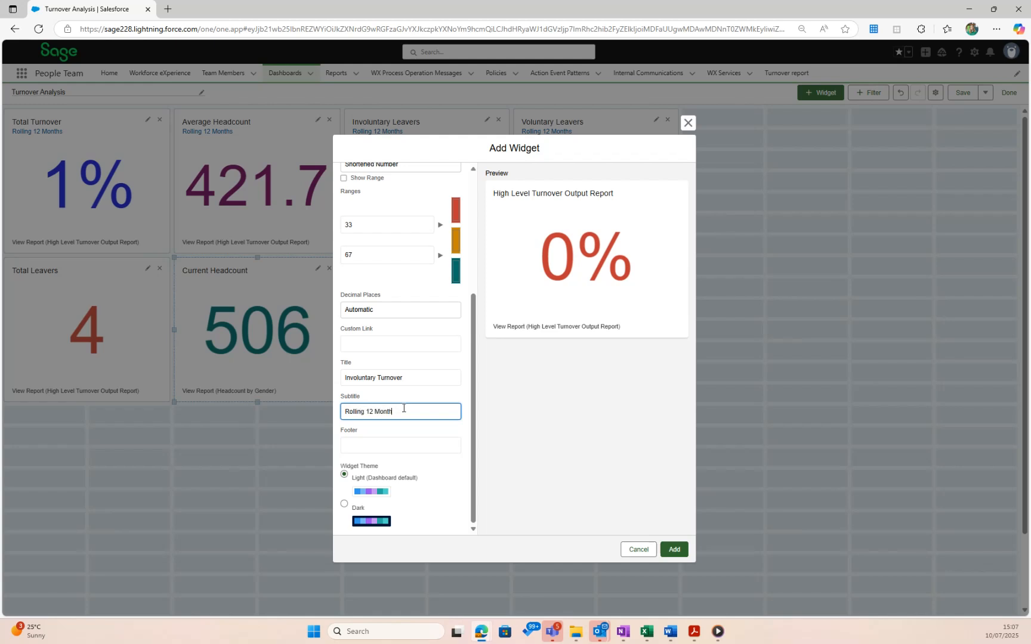
{"action": "type", "text": "Rolling 12 Months"}
{"action": "left_click", "coordinate": [674, 549]}
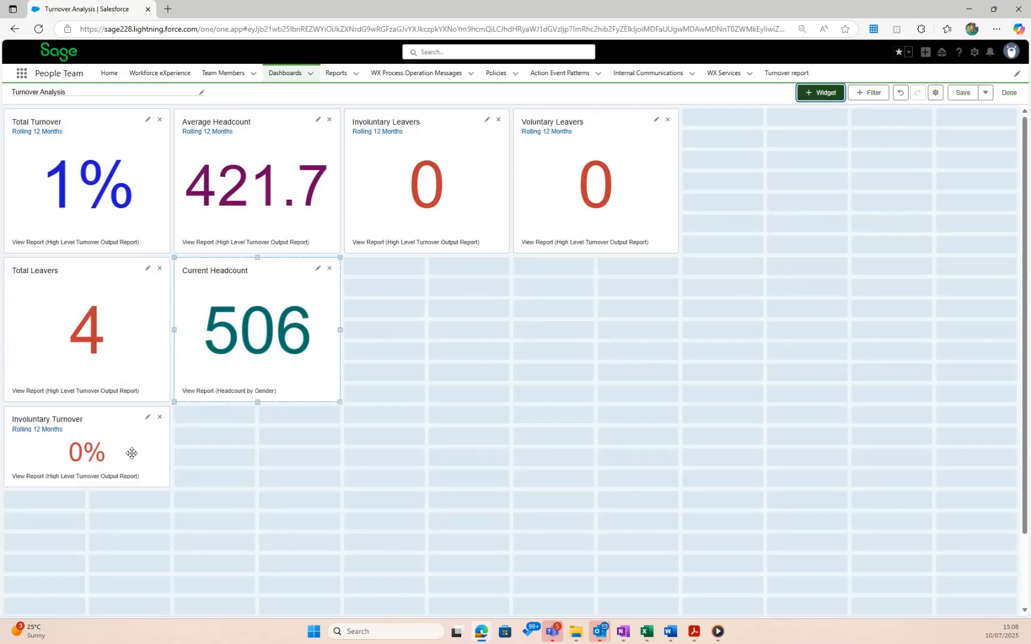
{"action": "left_click_drag", "start_coordinate": [131, 451], "coordinate": [428, 341]}
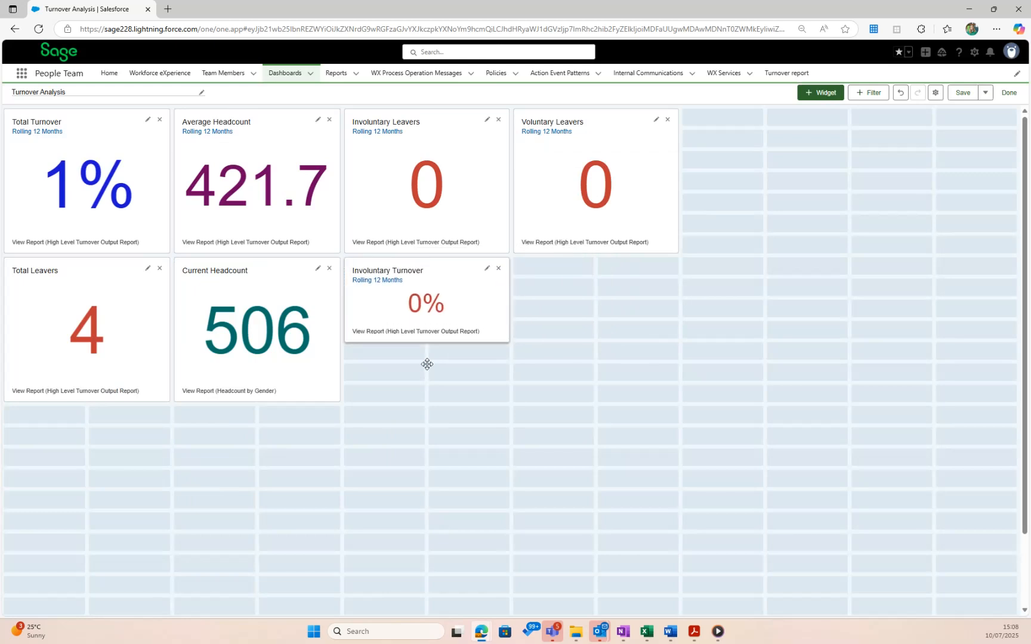
{"action": "left_click_drag", "start_coordinate": [418, 395], "coordinate": [429, 386]}
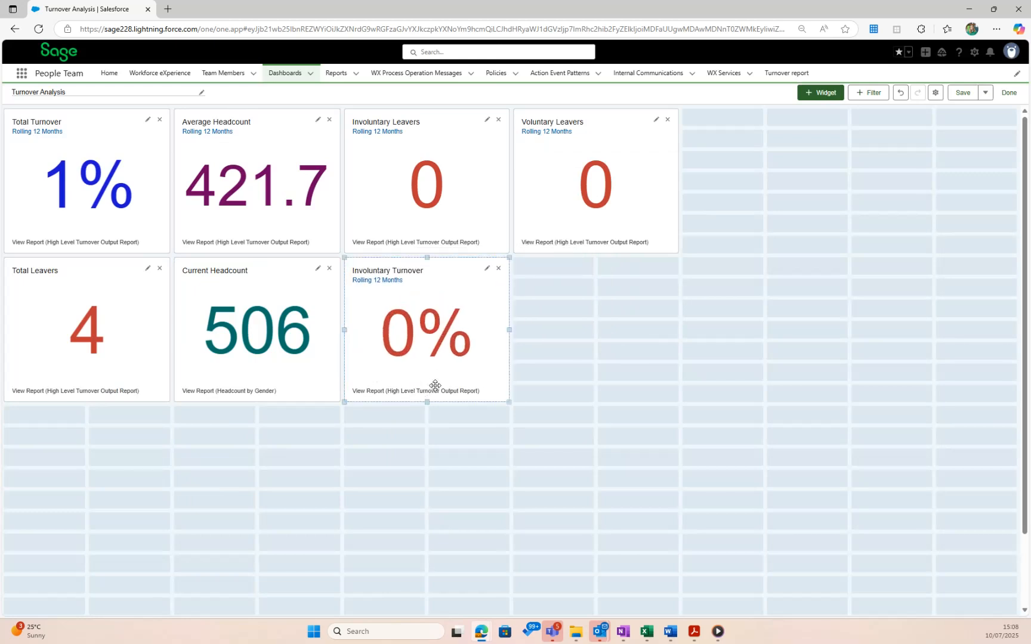
- Start another metric widget from the High Level Turnover Output Report with Turnover - Voluntary as its measure
{"action": "left_click", "coordinate": [821, 93]}
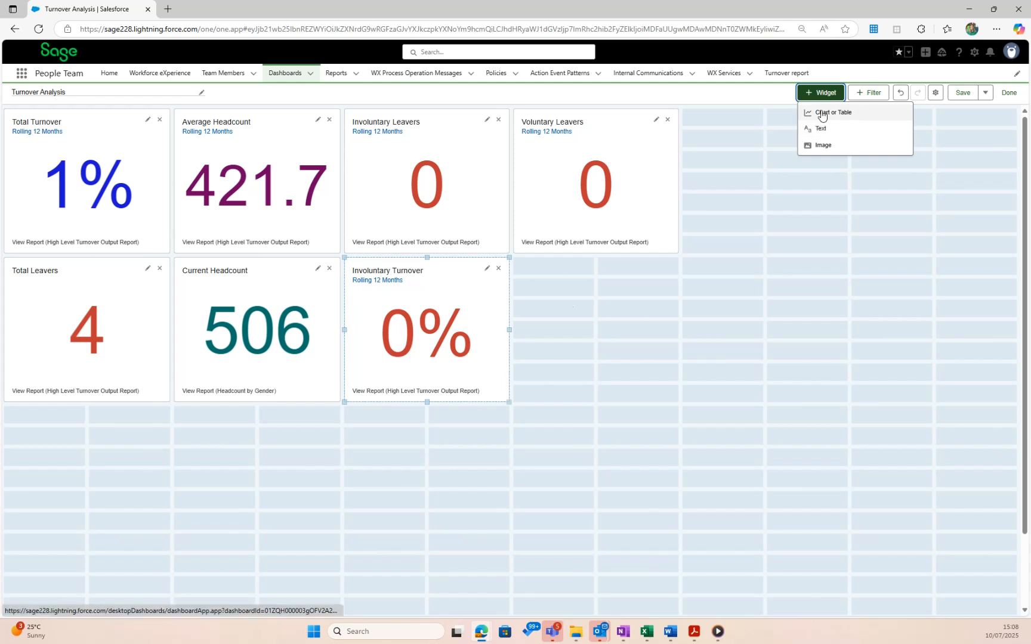
{"action": "left_click", "coordinate": [820, 112]}
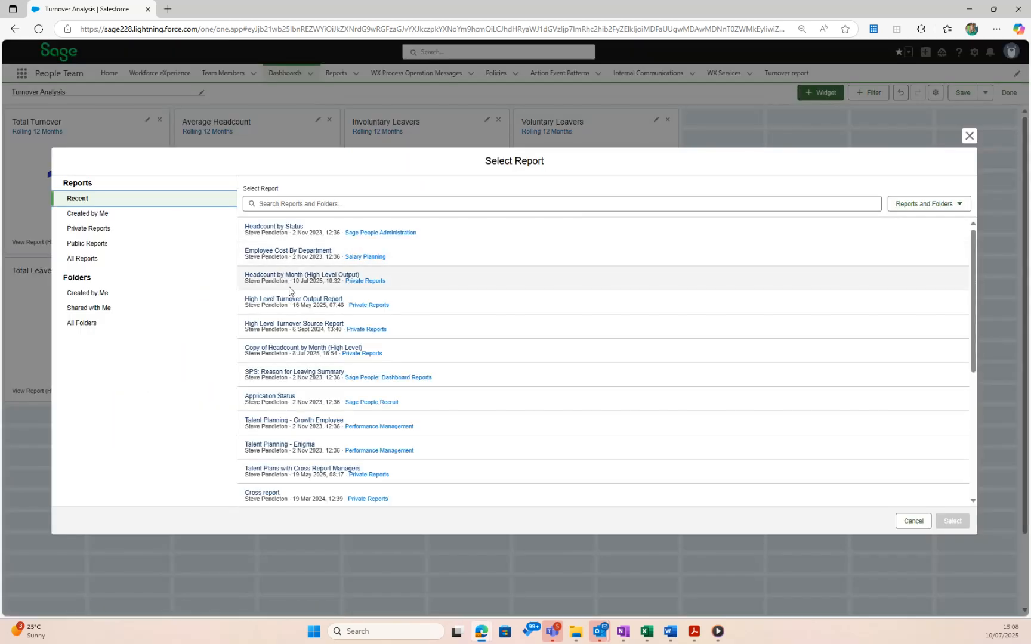
{"action": "left_click", "coordinate": [287, 299]}
{"action": "left_click", "coordinate": [951, 521]}
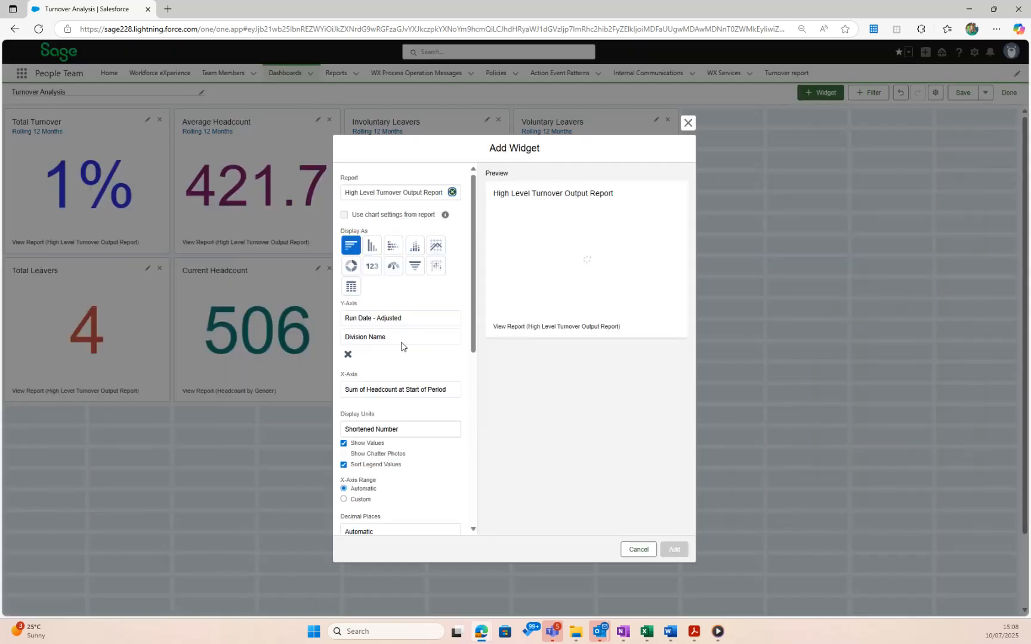
{"action": "left_click", "coordinate": [372, 266]}
{"action": "left_click", "coordinate": [400, 318]}
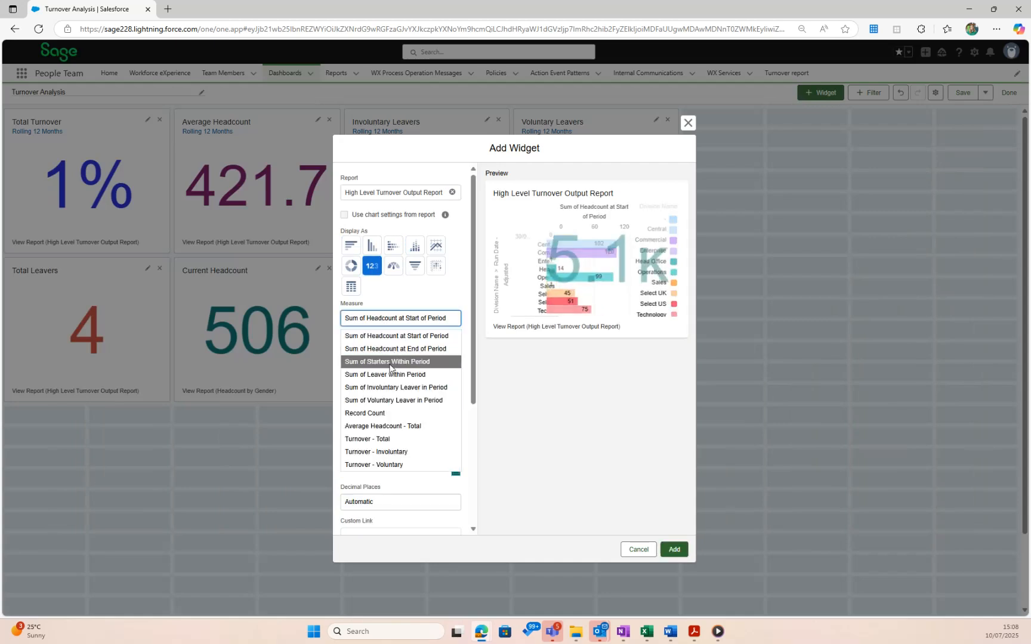
{"action": "left_click", "coordinate": [396, 467]}
- Title the widget "Voluntary Turnover" with the subtitle "Rolling 12 Months" and add it below Voluntary Leavers, seven grid rows high
{"action": "scroll", "coordinate": [400, 417], "scroll_direction": "down", "scroll_amount": 3}
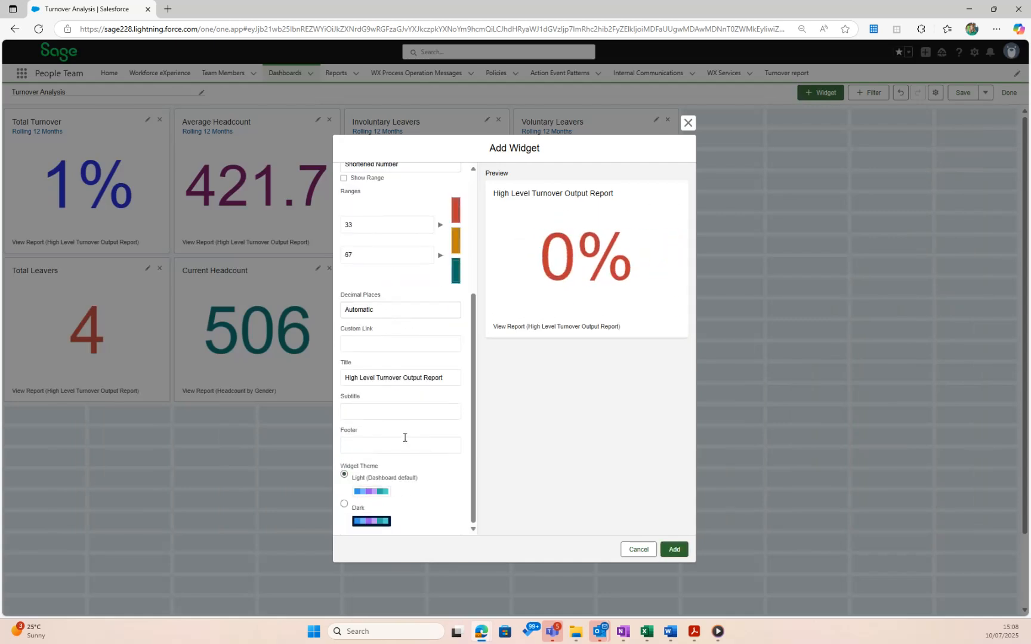
{"action": "left_click_drag", "start_coordinate": [443, 377], "coordinate": [358, 376]}
{"action": "key", "text": "BackSpace"}
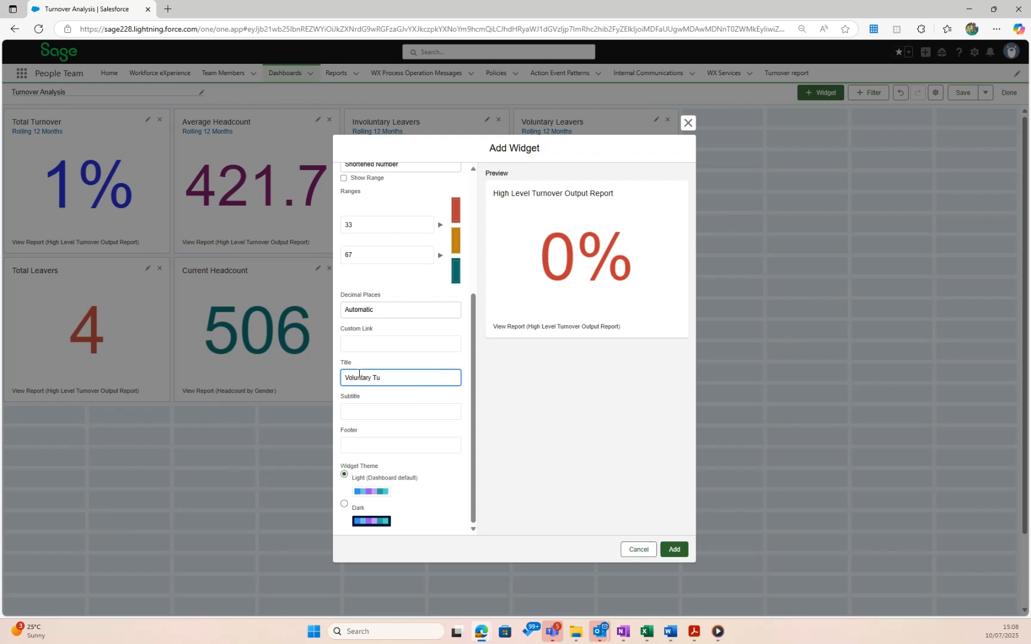
{"action": "left_click", "coordinate": [384, 408]}
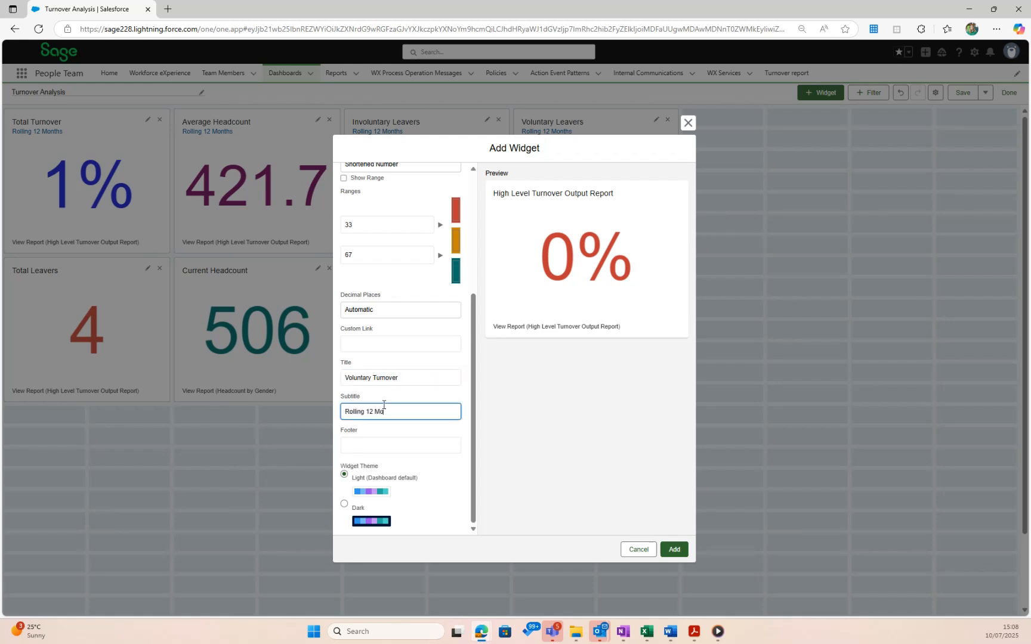
{"action": "type", "text": "Rolling 12 Months"}
{"action": "left_click", "coordinate": [675, 549]}
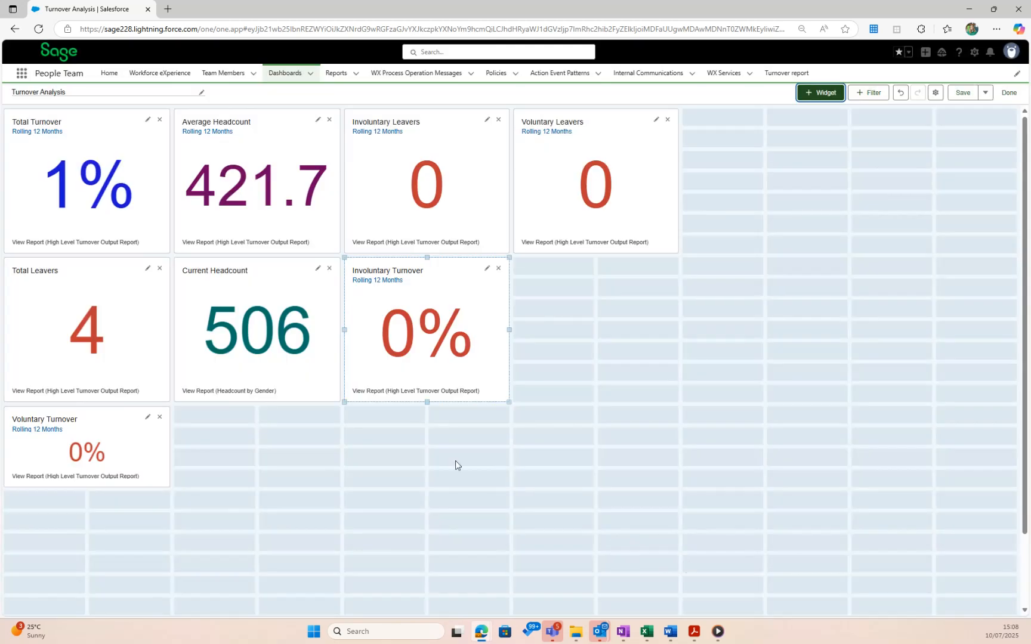
{"action": "left_click_drag", "start_coordinate": [109, 441], "coordinate": [596, 403]}
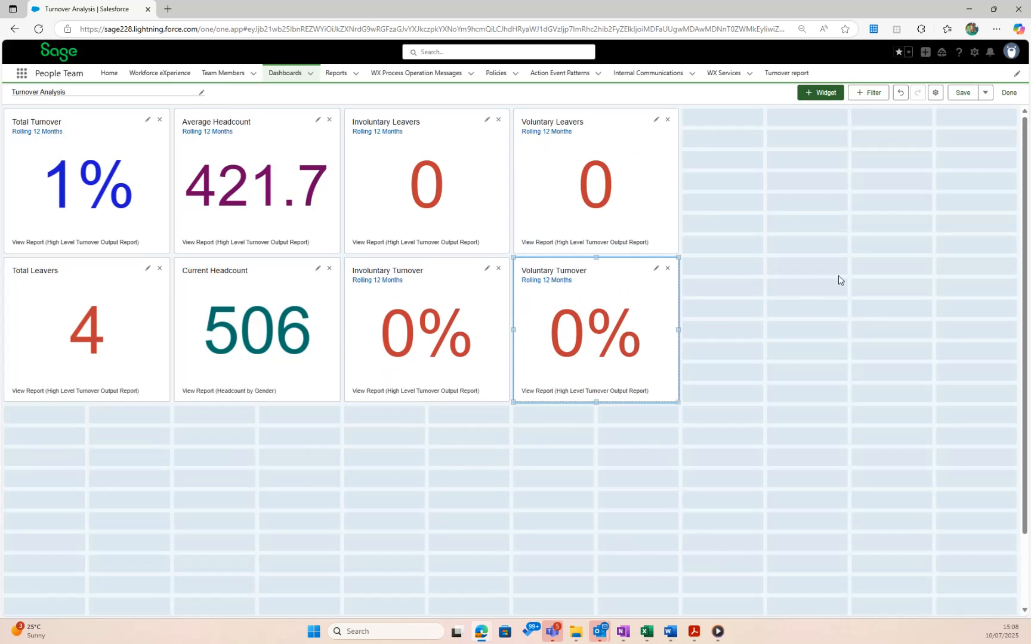
- Start a chart widget from the Headcount by Month (High Level Output) report, searching the reports for "month"
{"action": "left_click", "coordinate": [832, 93]}
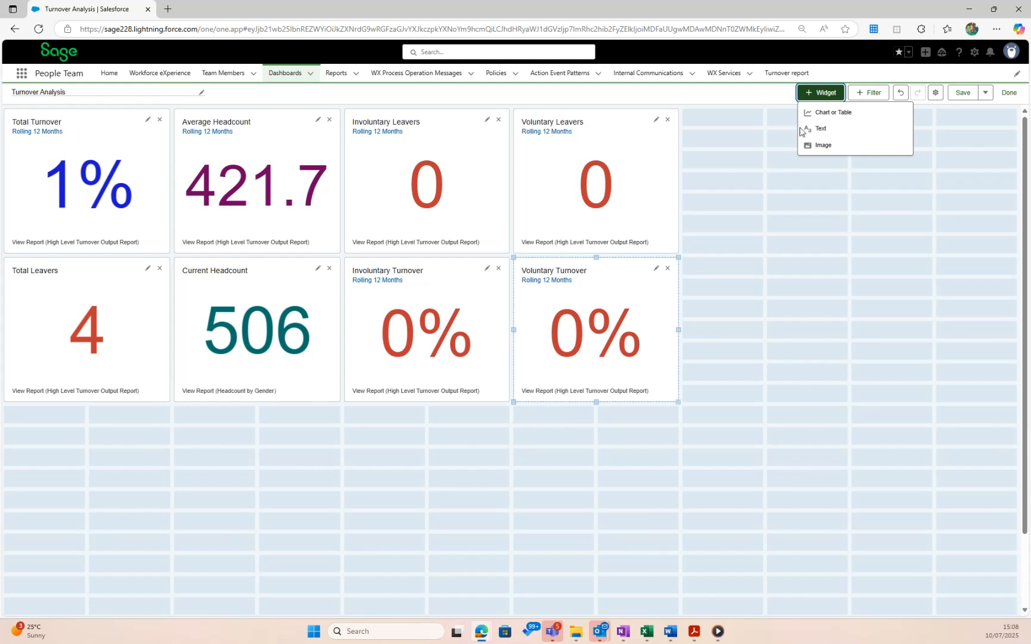
{"action": "left_click", "coordinate": [825, 112]}
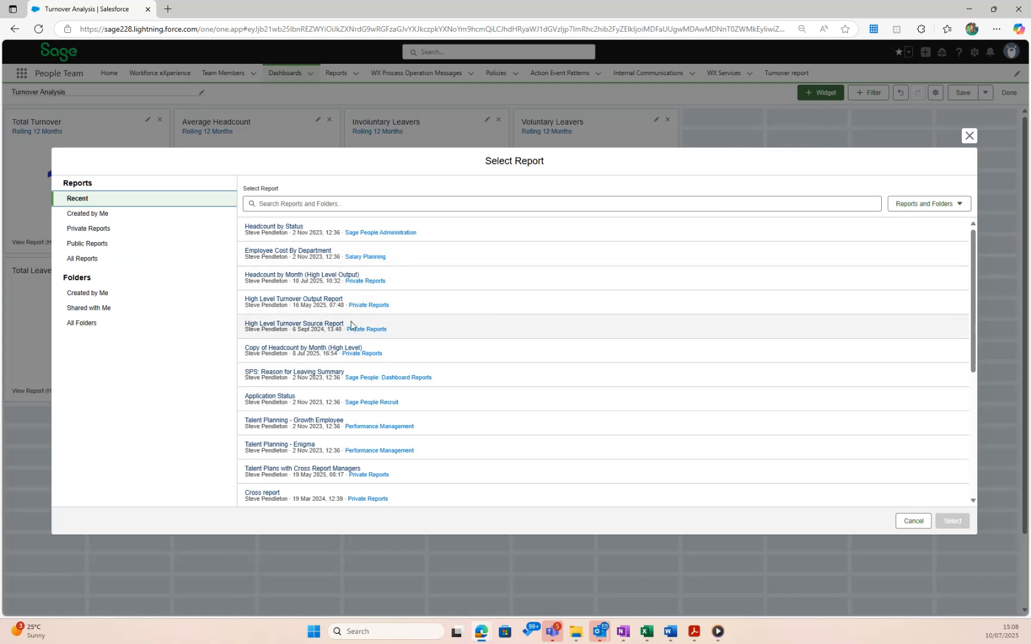
{"action": "type", "text": "month"}
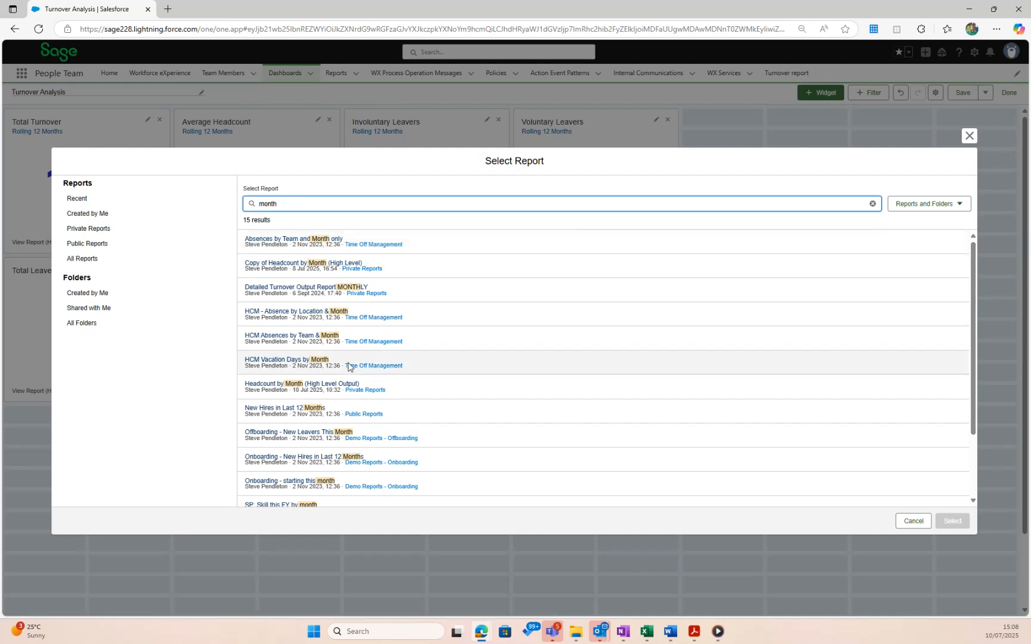
{"action": "left_click", "coordinate": [314, 381]}
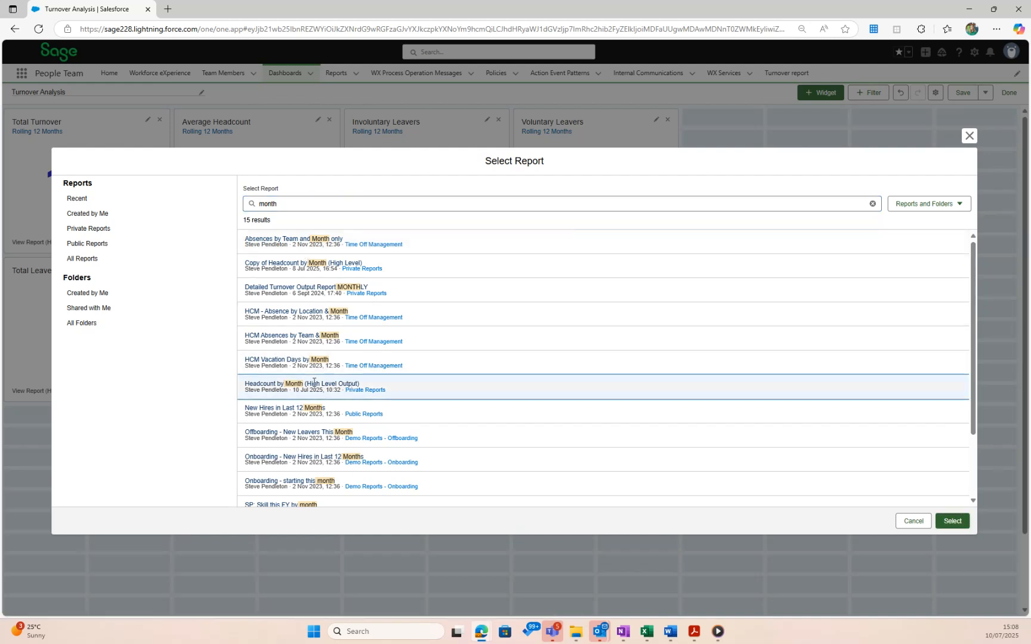
{"action": "left_click", "coordinate": [951, 522]}
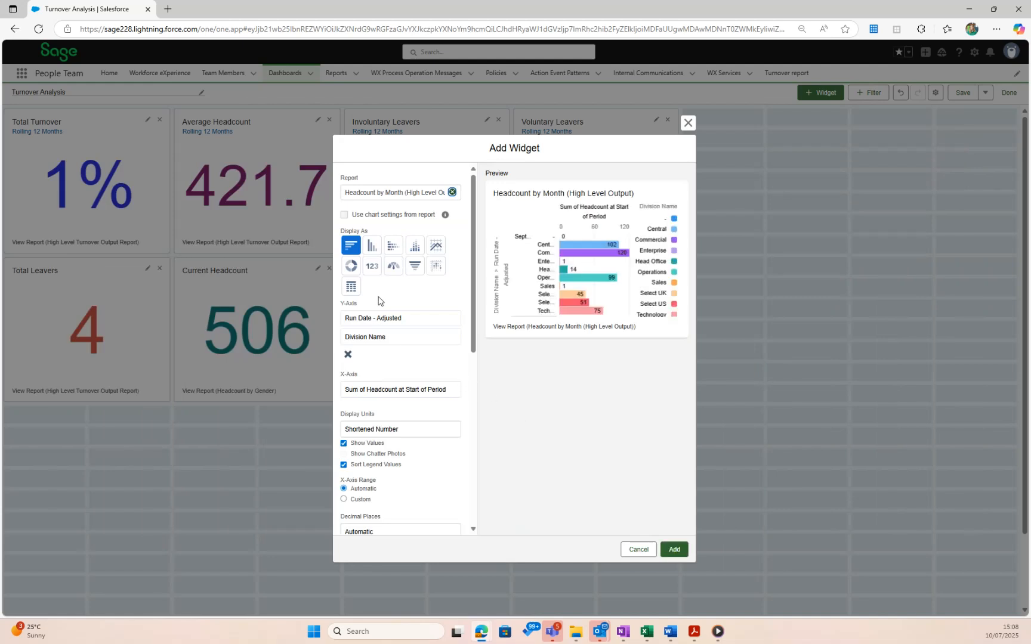
- Make it a vertical bar chart without the Division Name grouping and plot Sum of Headcount at End of Period on the Y-axis
{"action": "left_click", "coordinate": [373, 249]}
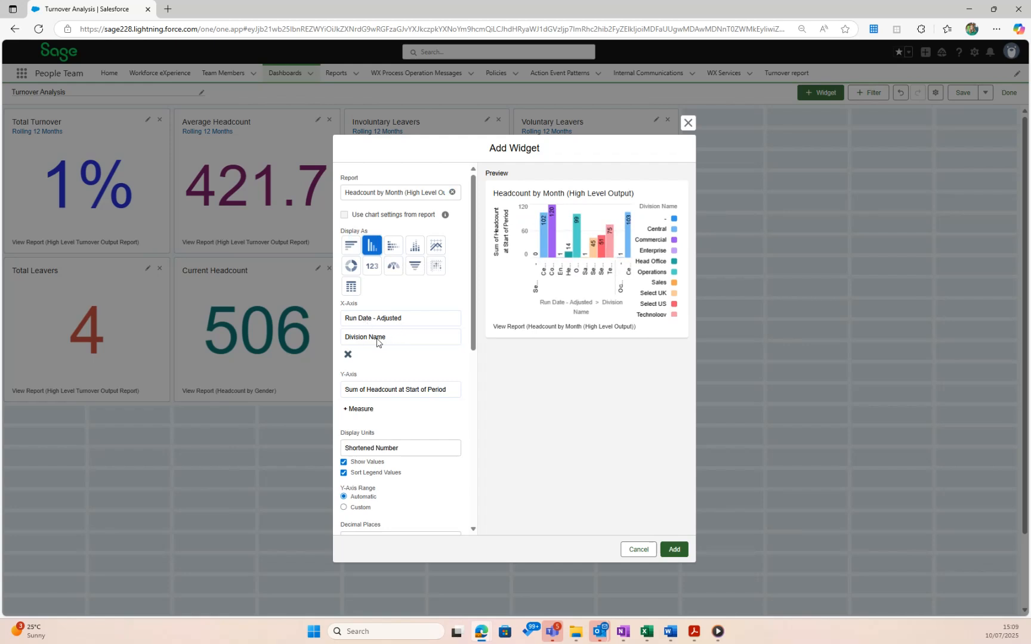
{"action": "left_click", "coordinate": [347, 356]}
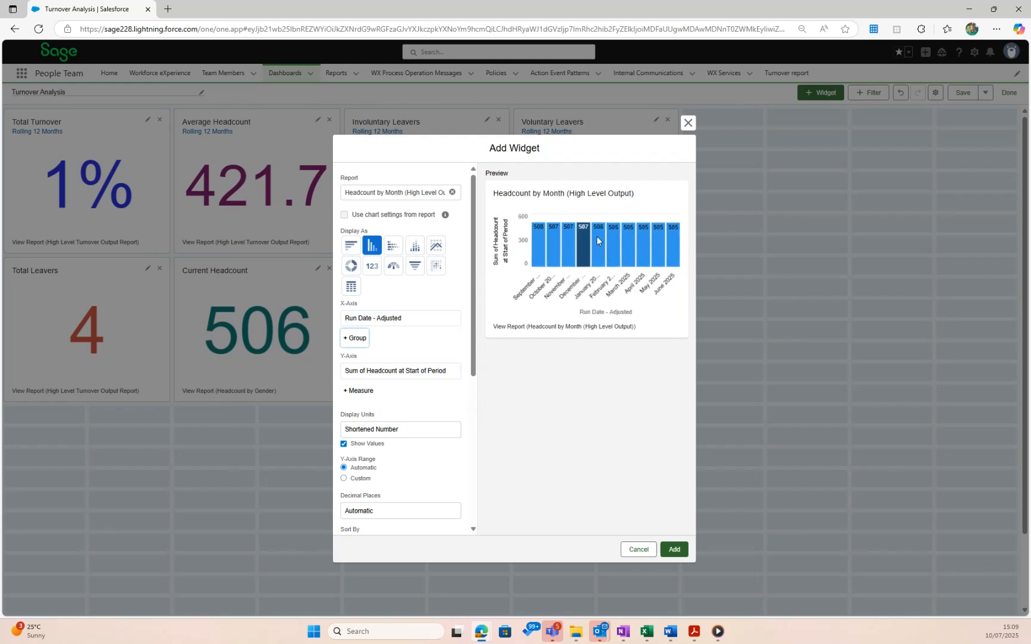
{"action": "left_click", "coordinate": [402, 372]}
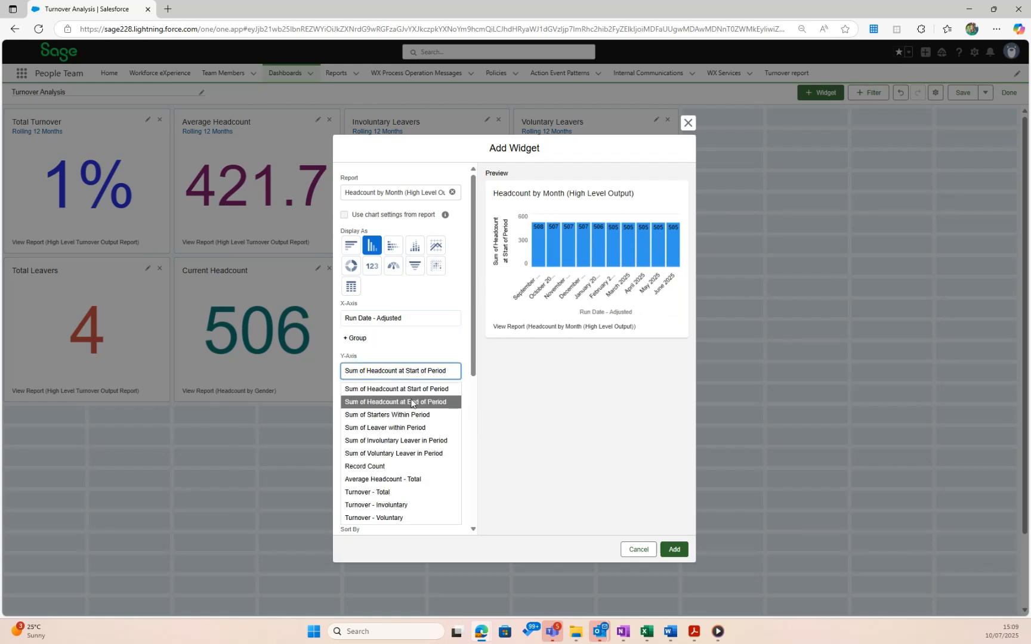
{"action": "left_click", "coordinate": [410, 401]}
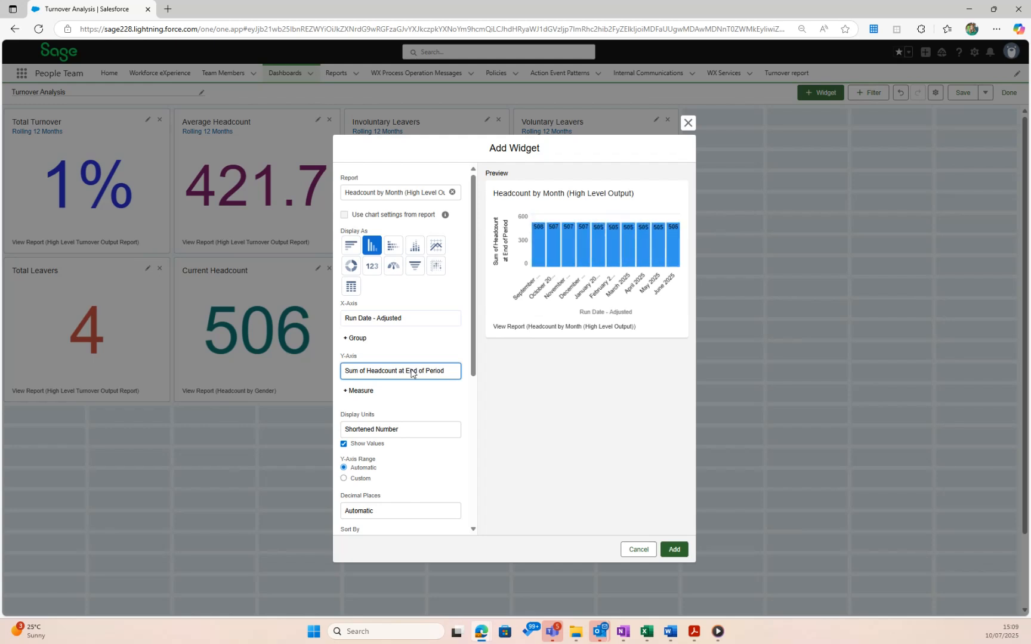
- Change the chart's Y-axis measure to Sum of Headcount at Start of Period
{"action": "left_click", "coordinate": [414, 374]}
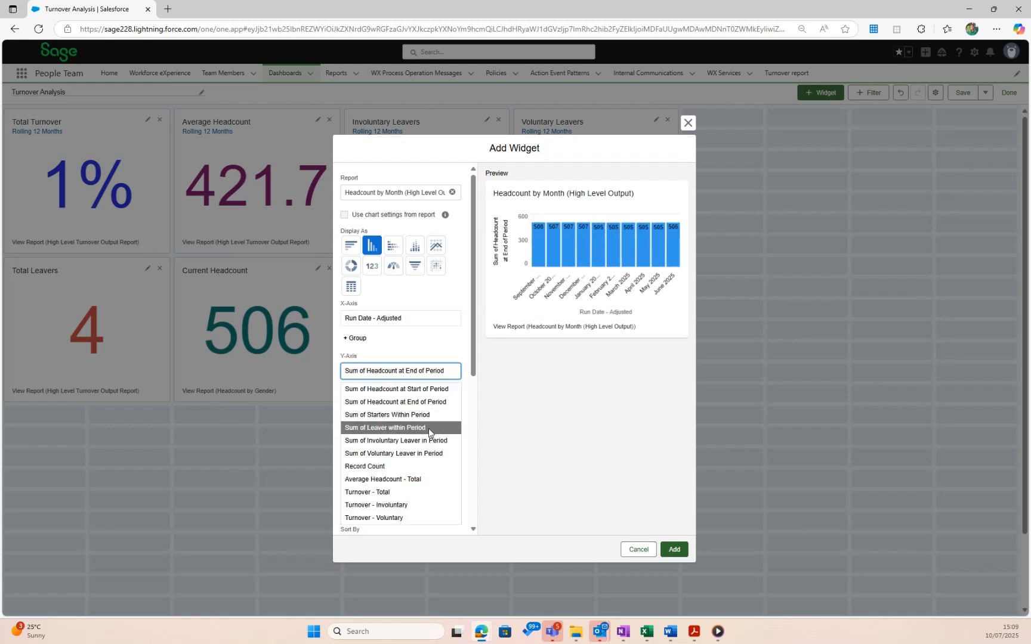
{"action": "left_click", "coordinate": [419, 478]}
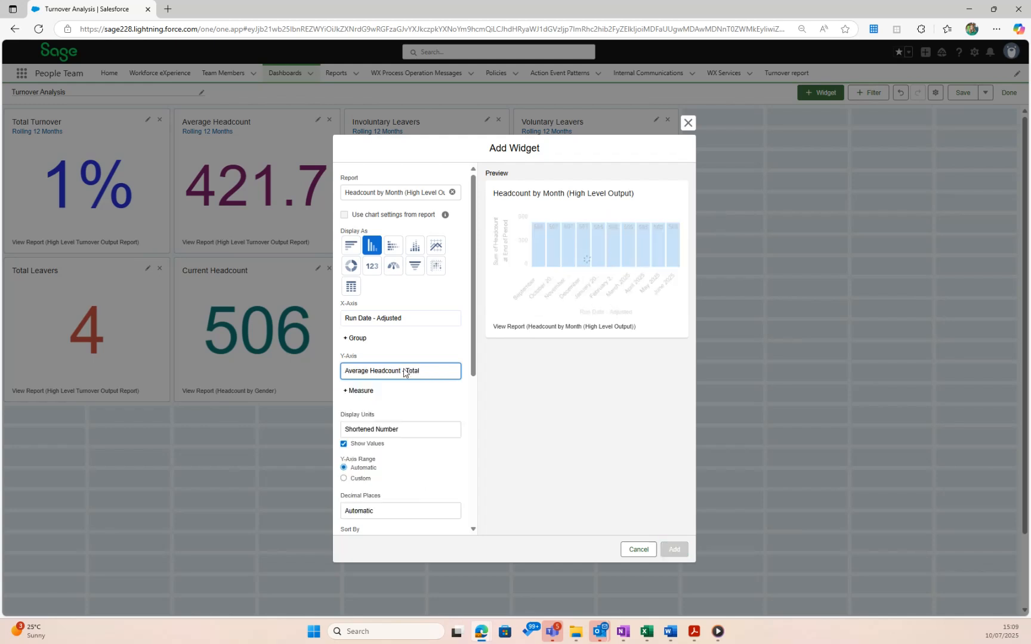
{"action": "left_click", "coordinate": [406, 373]}
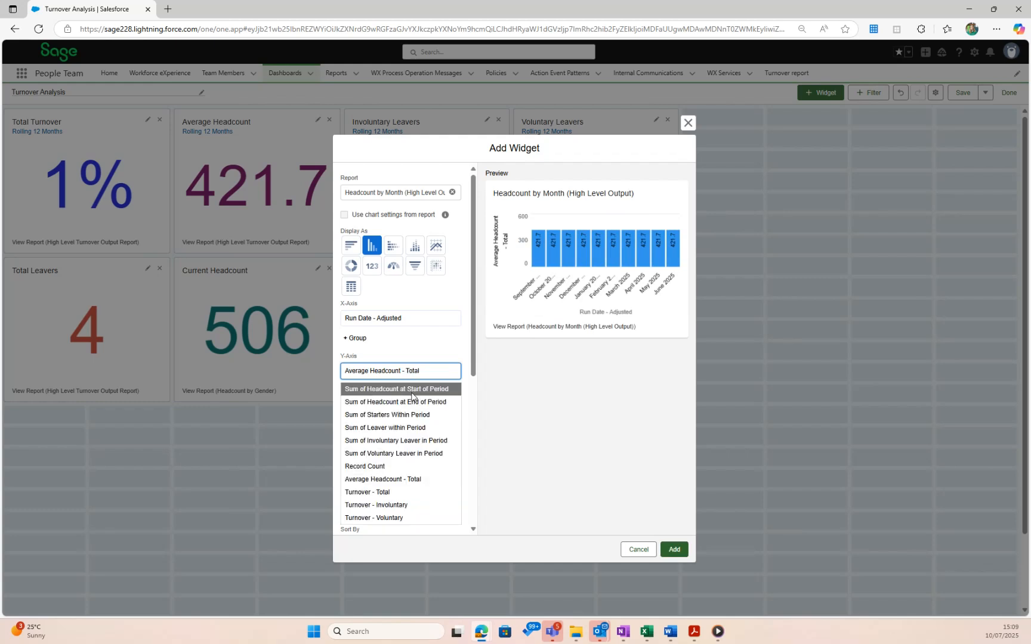
{"action": "left_click", "coordinate": [412, 391]}
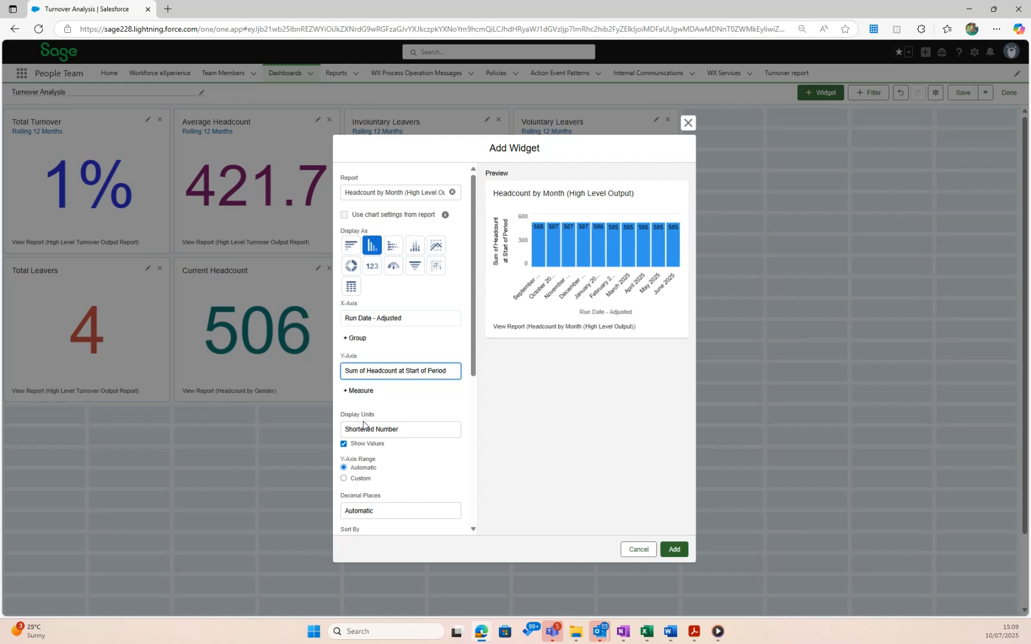
{"action": "scroll", "coordinate": [396, 432], "scroll_direction": "down", "scroll_amount": 1}
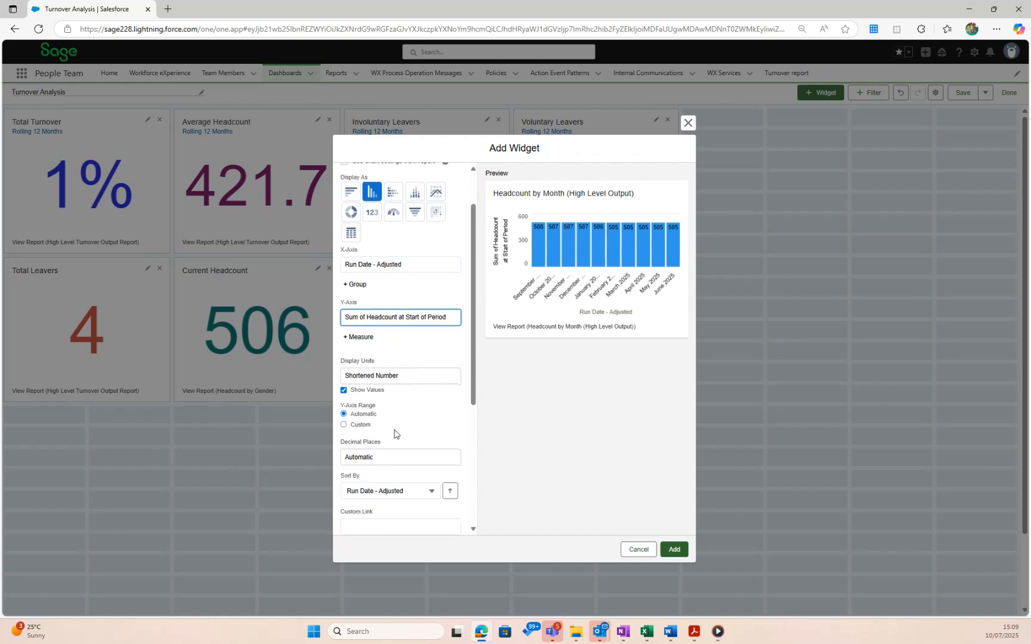
{"action": "scroll", "coordinate": [391, 432], "scroll_direction": "down", "scroll_amount": 2}
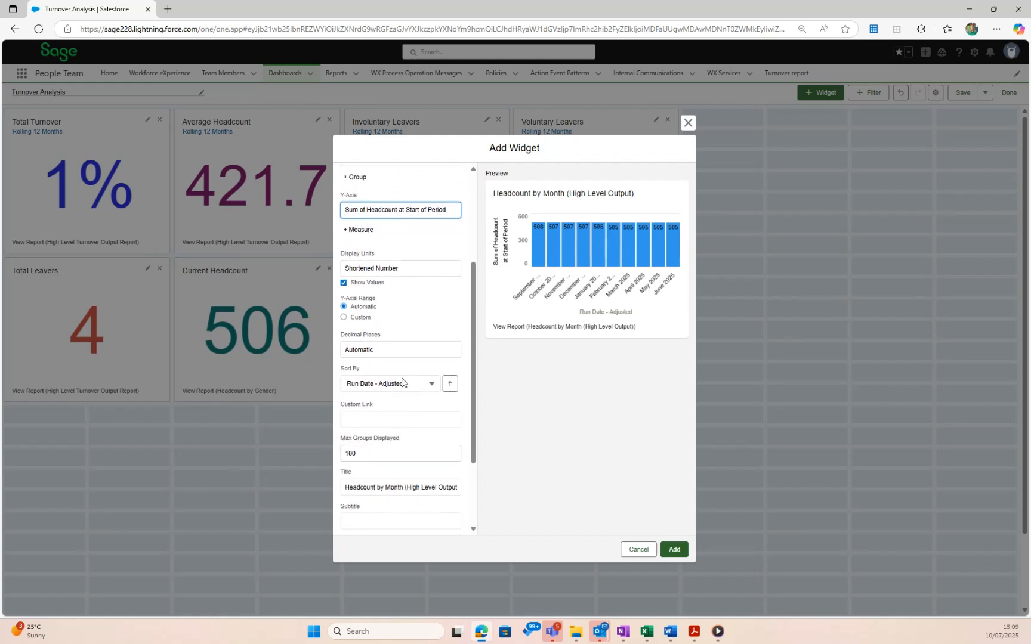
- Add Turnover - Total as a second Y-axis measure, plotted as a line chart on the second axis
{"action": "scroll", "coordinate": [360, 290], "scroll_direction": "up", "scroll_amount": 1}
{"action": "left_click", "coordinate": [361, 284]}
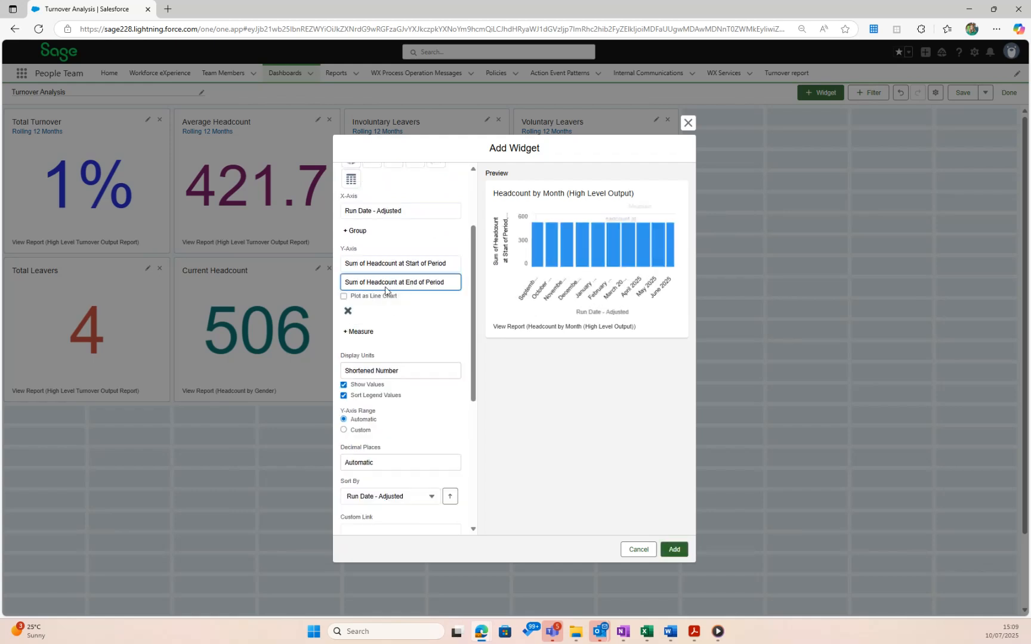
{"action": "left_click", "coordinate": [384, 283]}
{"action": "left_click", "coordinate": [386, 390]}
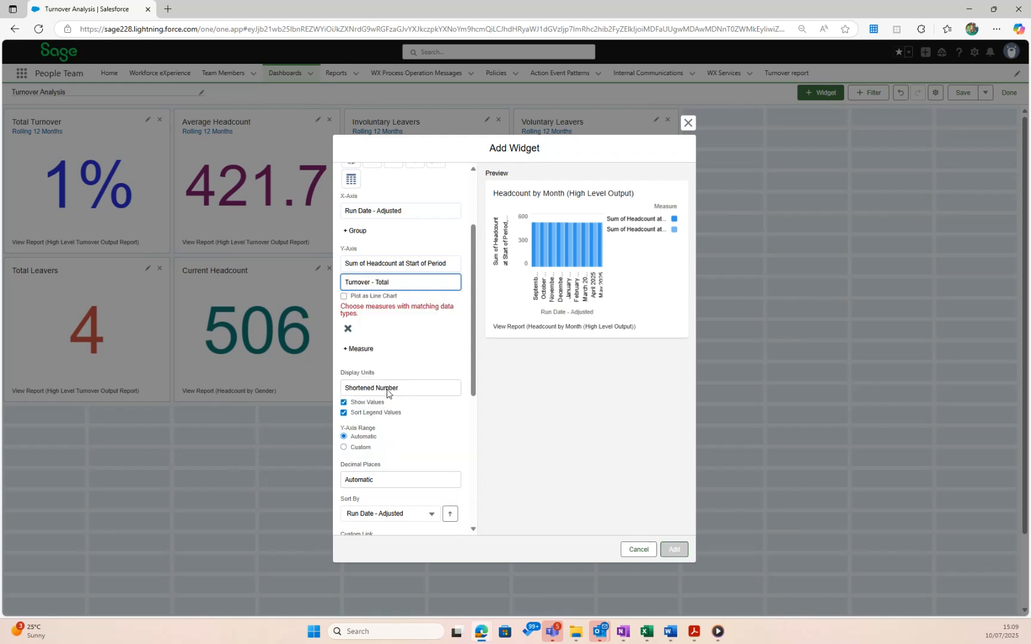
{"action": "left_click", "coordinate": [370, 296]}
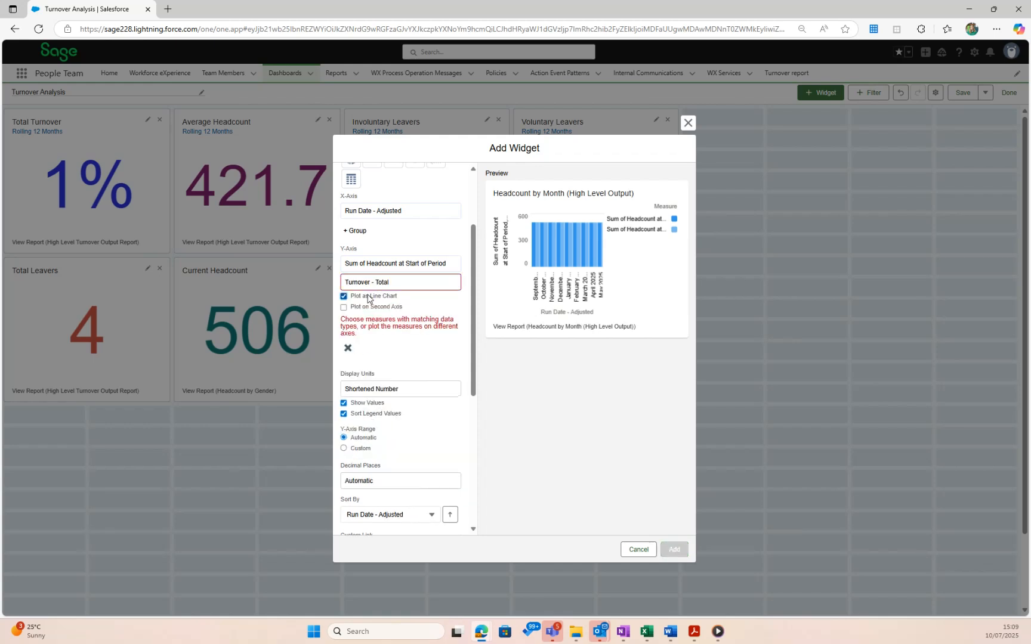
{"action": "left_click", "coordinate": [365, 307]}
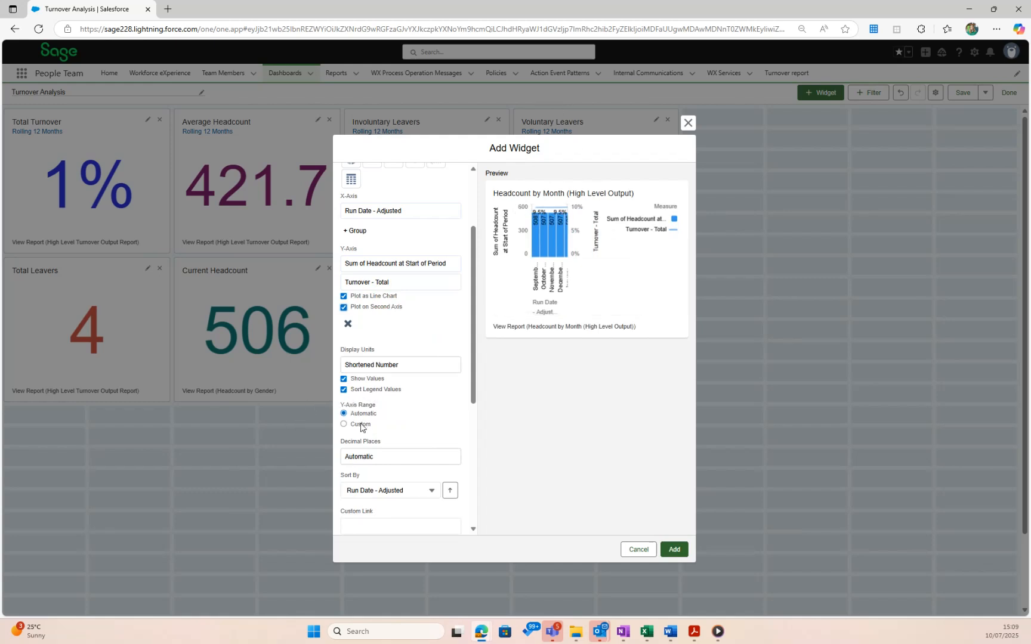
- Set the chart's decimal places to 1, keeping Show Values on
{"action": "scroll", "coordinate": [361, 430], "scroll_direction": "down", "scroll_amount": 1}
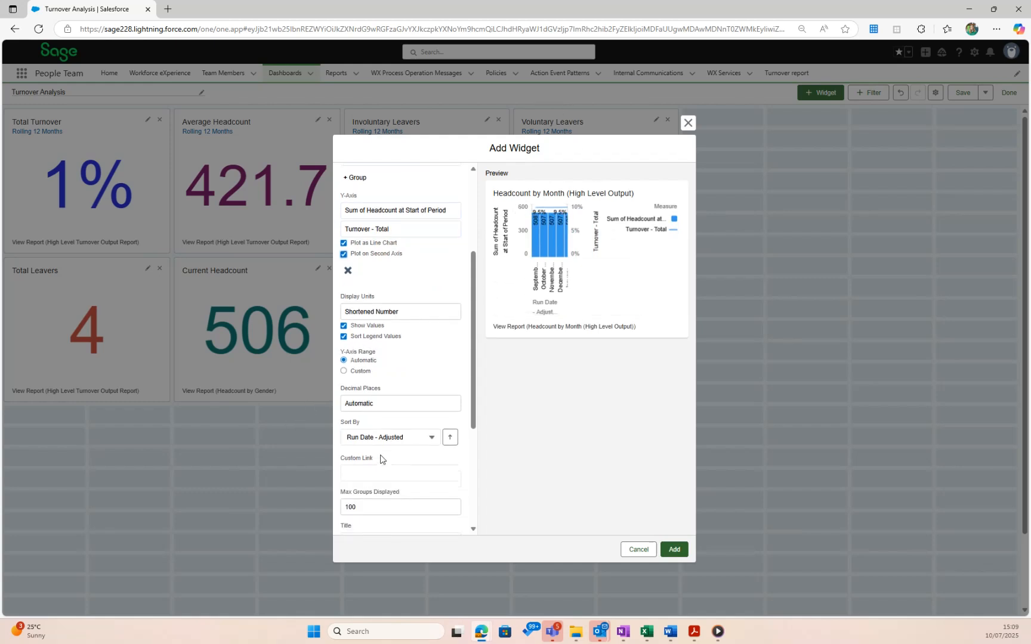
{"action": "left_click", "coordinate": [344, 326]}
{"action": "left_click", "coordinate": [345, 326]}
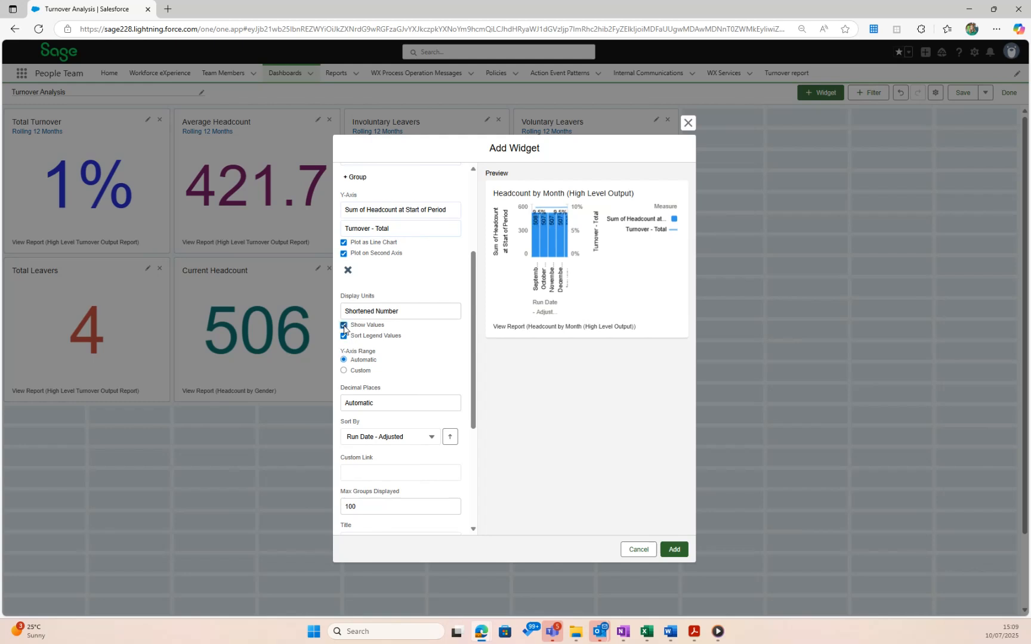
{"action": "left_click", "coordinate": [375, 407]}
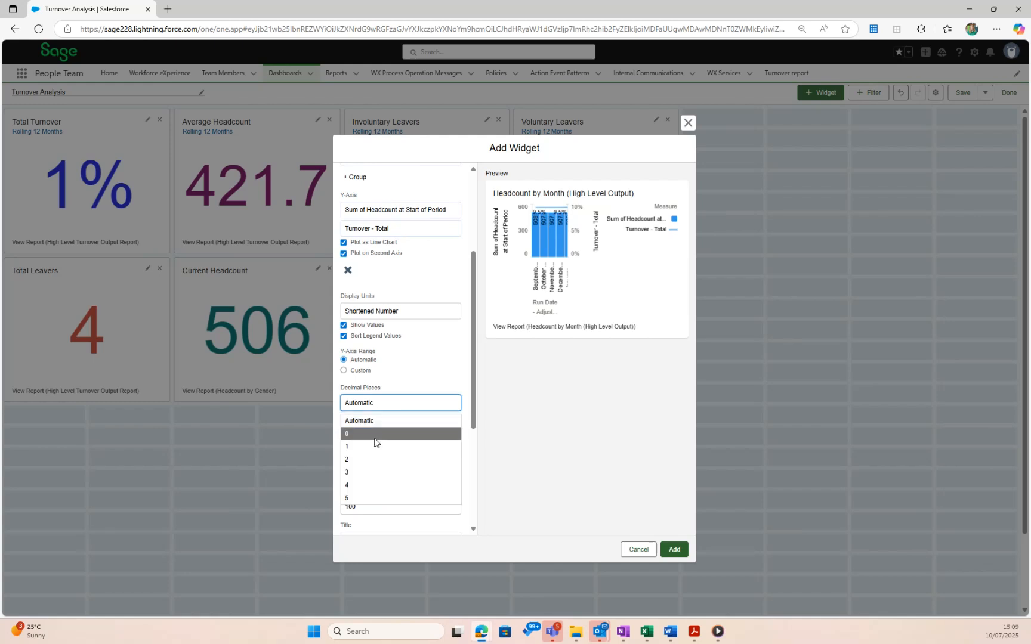
{"action": "left_click", "coordinate": [375, 435]}
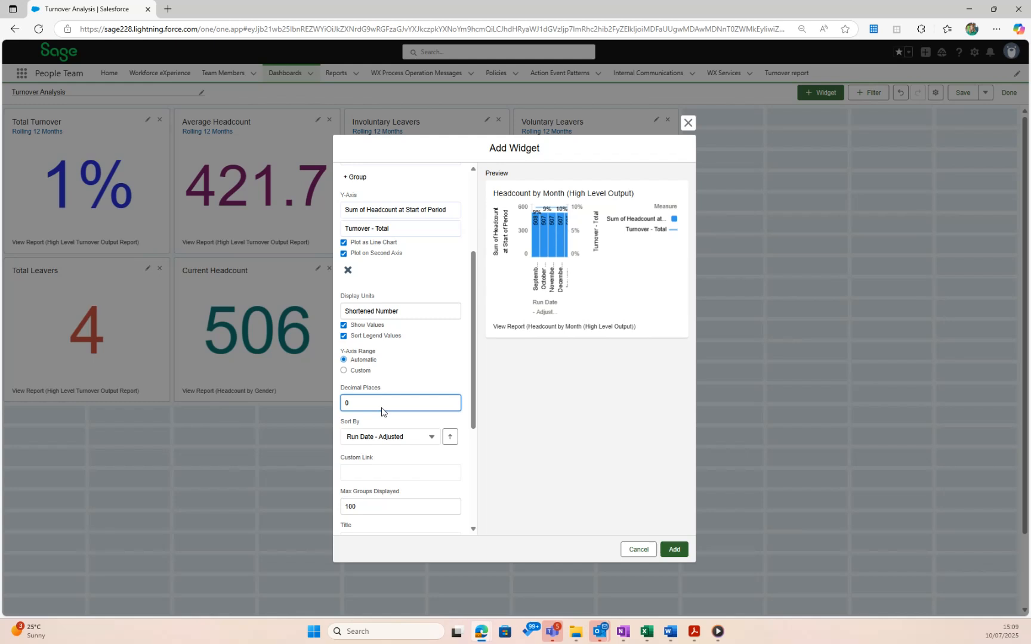
{"action": "left_click", "coordinate": [381, 408]}
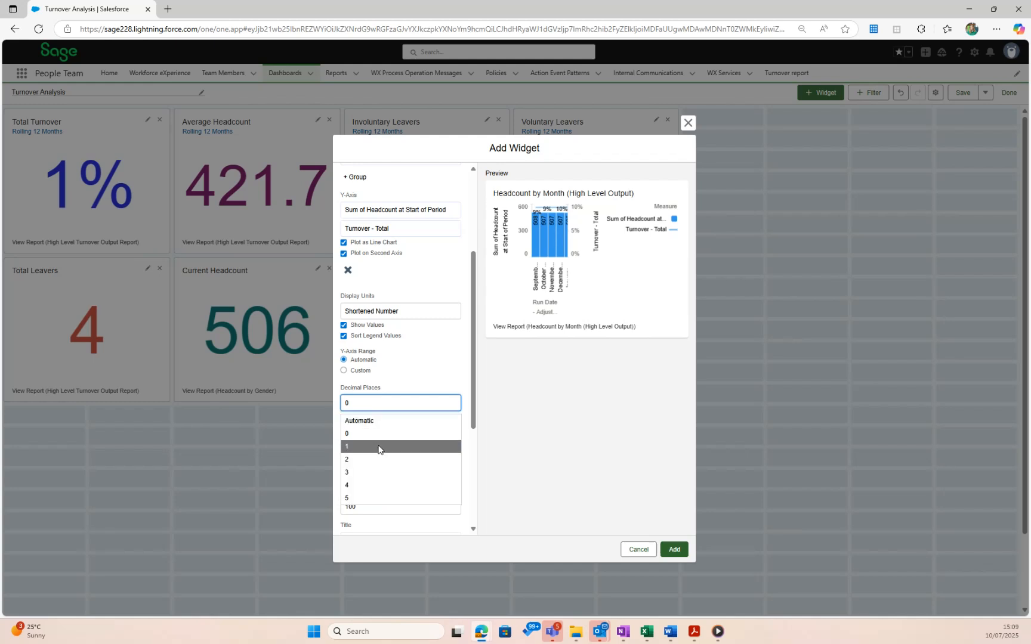
{"action": "left_click", "coordinate": [380, 447]}
- Title the chart "Turnover by Month" with the subtitle "Rolling 12 Months", keeping it sorted by Run Date - Adjusted
{"action": "scroll", "coordinate": [393, 424], "scroll_direction": "down", "scroll_amount": 1}
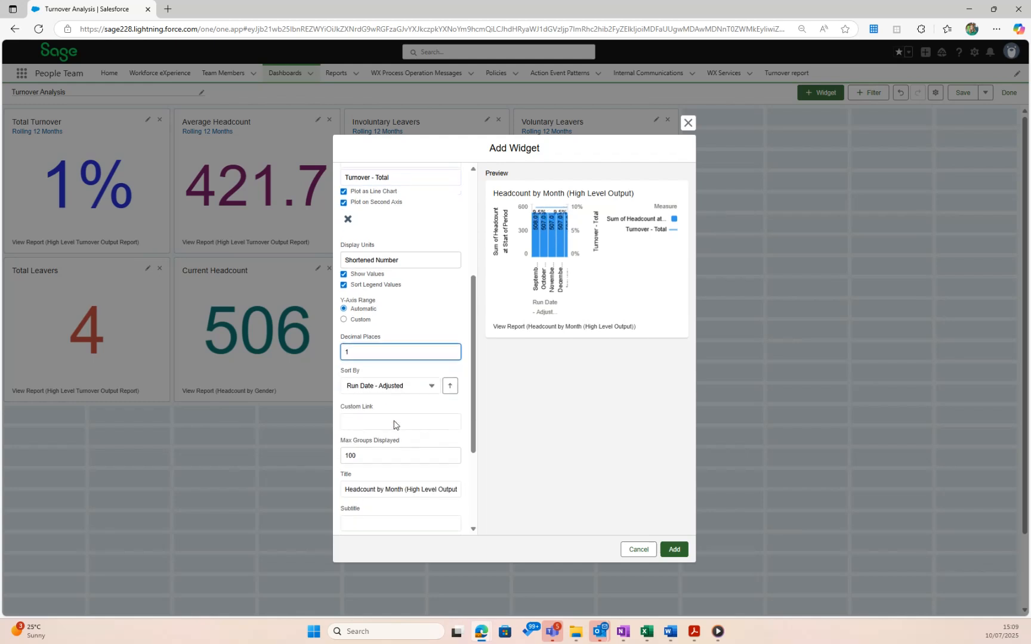
{"action": "left_click", "coordinate": [404, 389]}
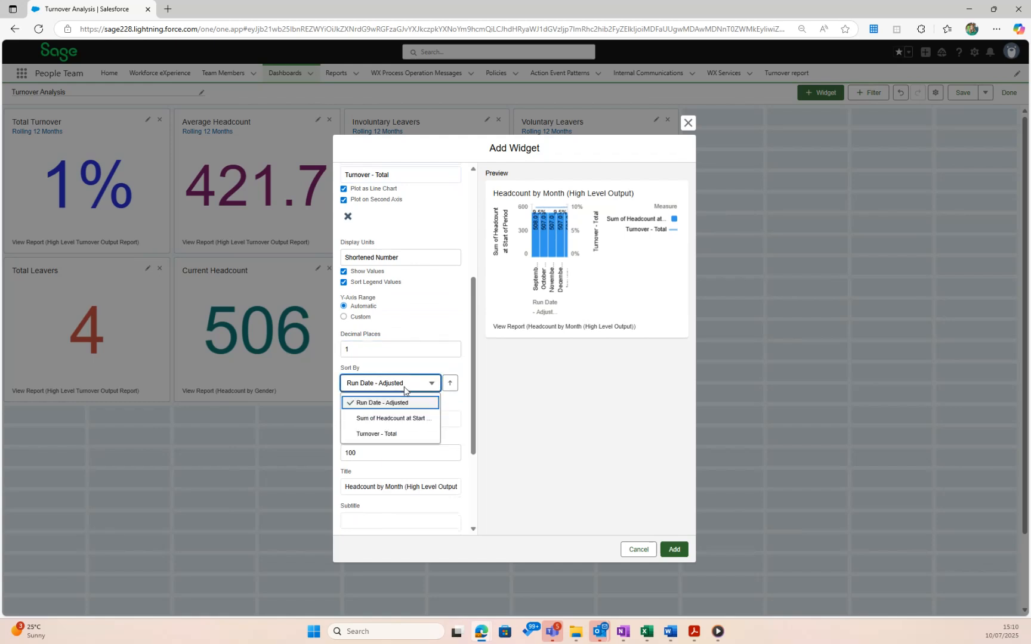
{"action": "left_click", "coordinate": [460, 421]}
{"action": "left_click", "coordinate": [423, 416]}
{"action": "scroll", "coordinate": [400, 411], "scroll_direction": "down", "scroll_amount": 2}
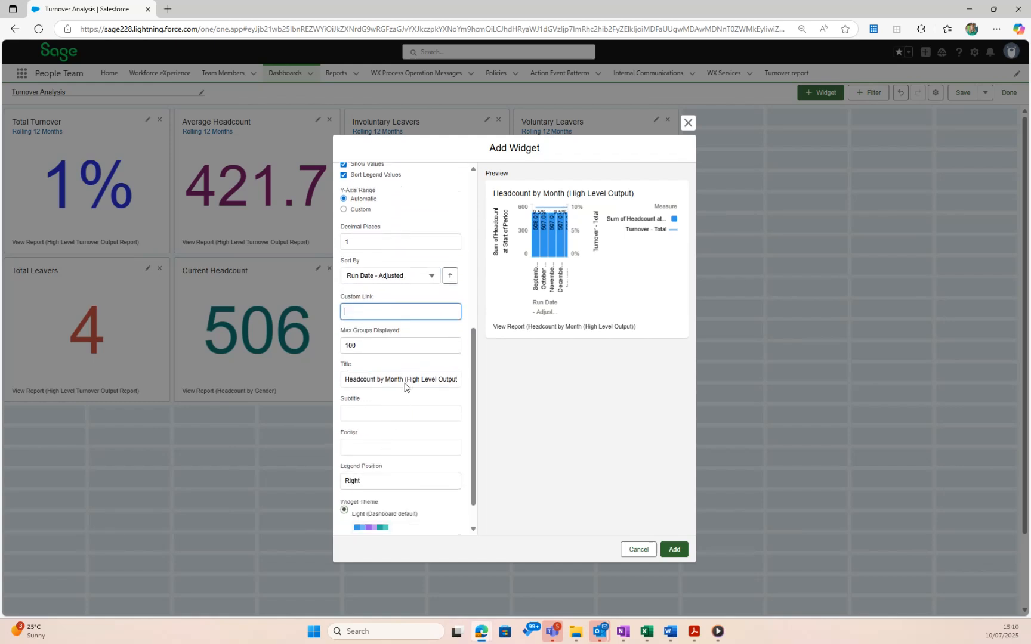
{"action": "left_click_drag", "start_coordinate": [345, 382], "coordinate": [465, 387]}
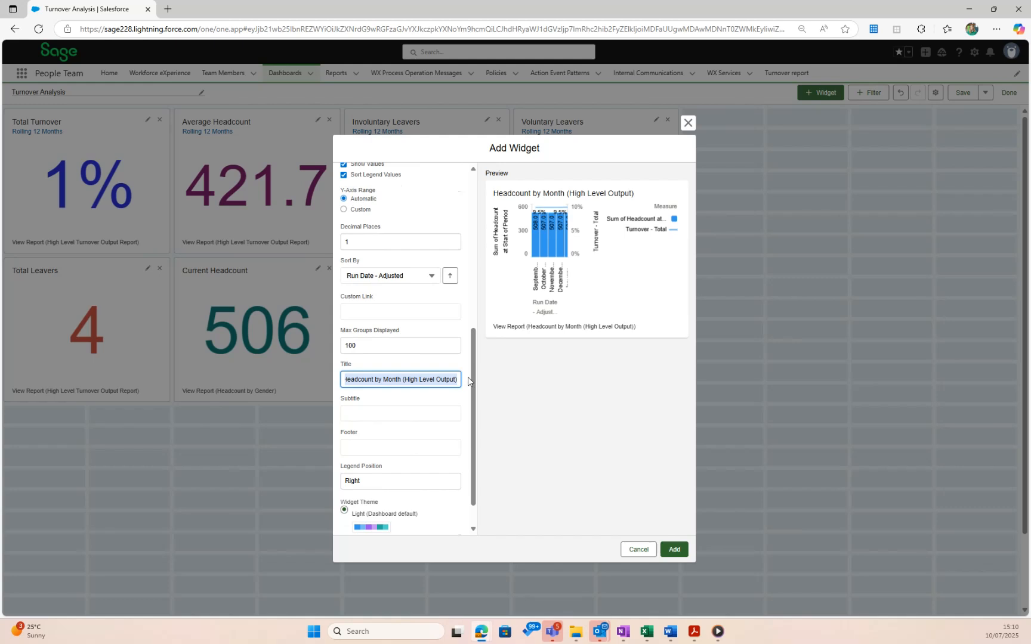
{"action": "type", "text": "Turnover by Month"}
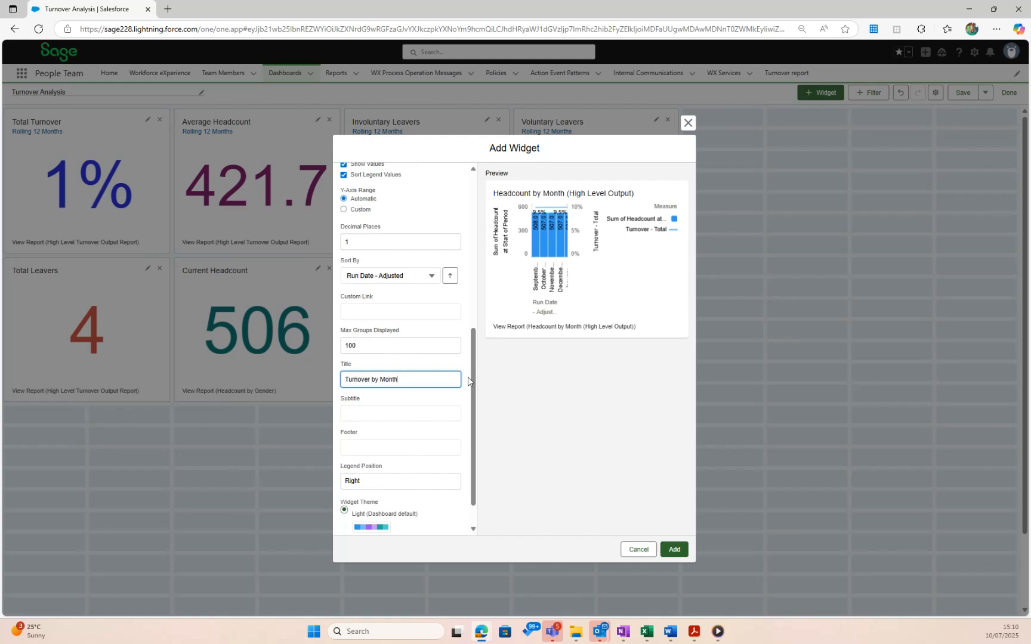
{"action": "left_click", "coordinate": [416, 413]}
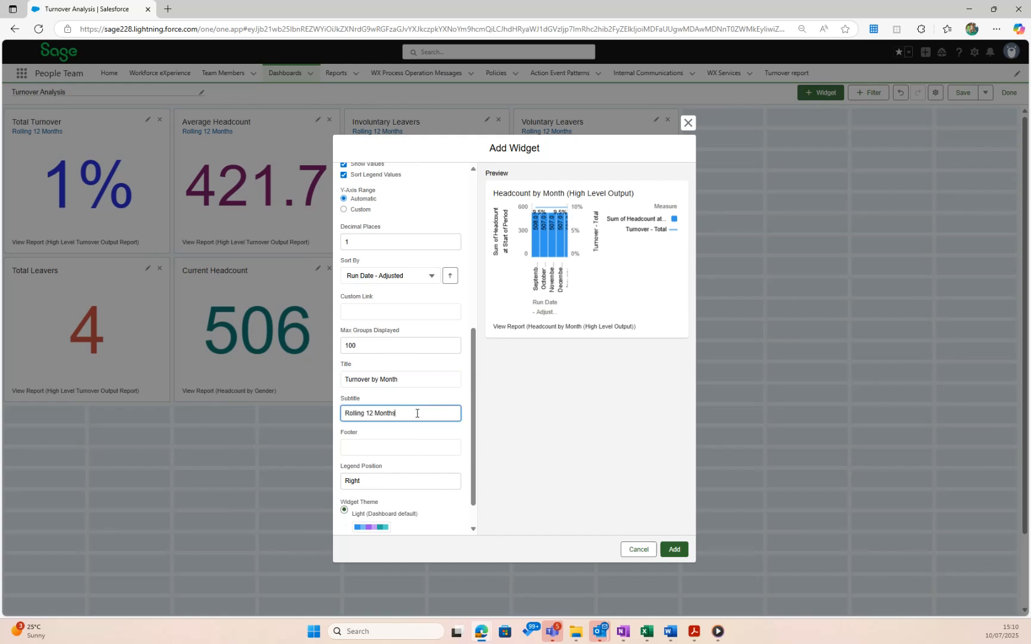
- Add the chart with the Dark widget theme and widen it to span beneath all four metric columns
{"action": "scroll", "coordinate": [414, 534], "scroll_direction": "down", "scroll_amount": 1}
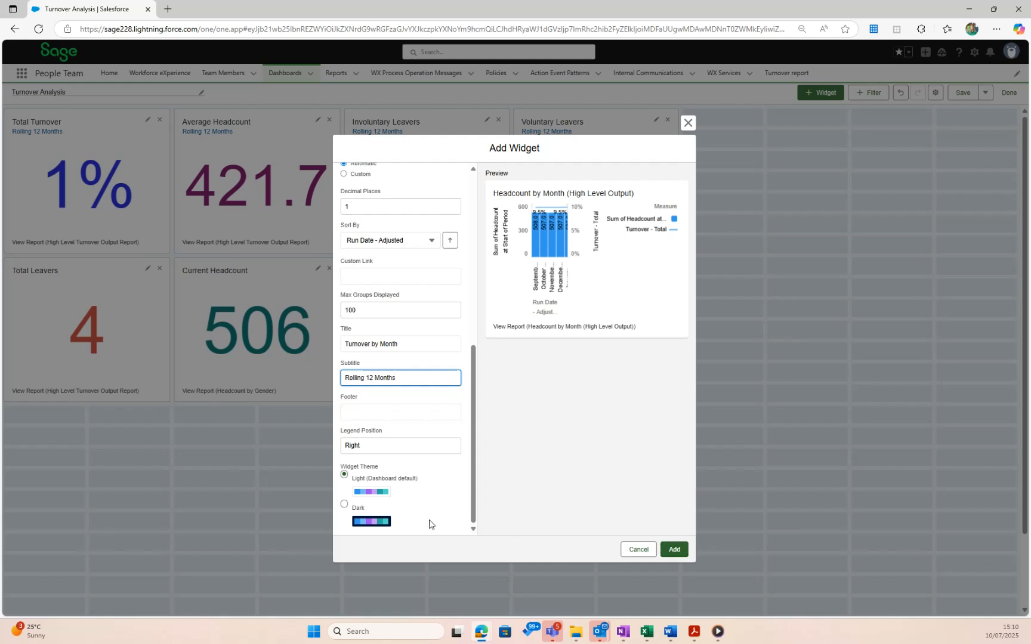
{"action": "left_click", "coordinate": [382, 522]}
{"action": "left_click", "coordinate": [674, 549]}
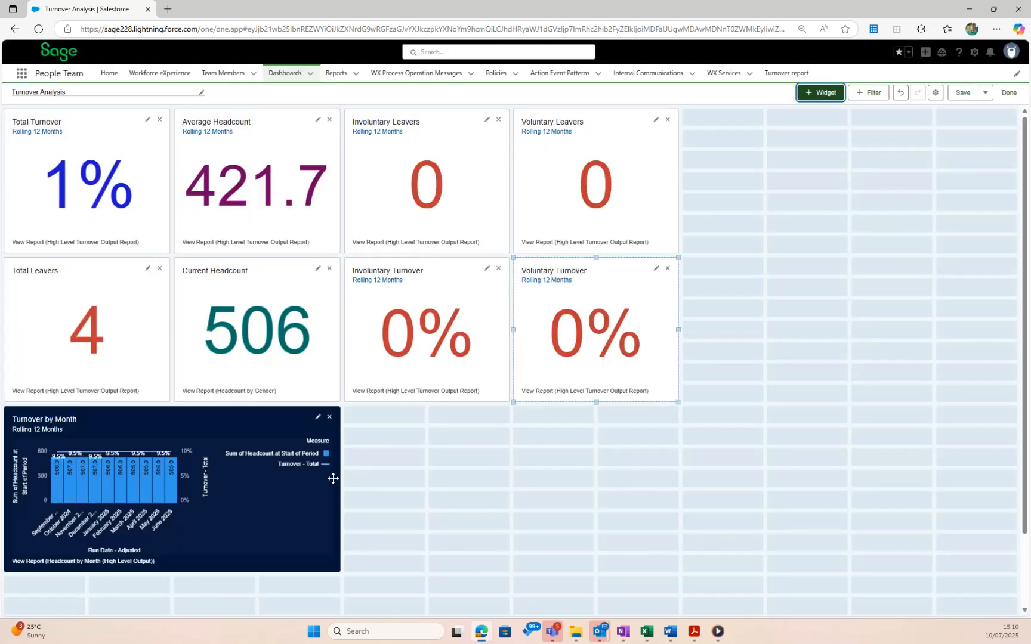
{"action": "left_click_drag", "start_coordinate": [333, 479], "coordinate": [651, 497]}
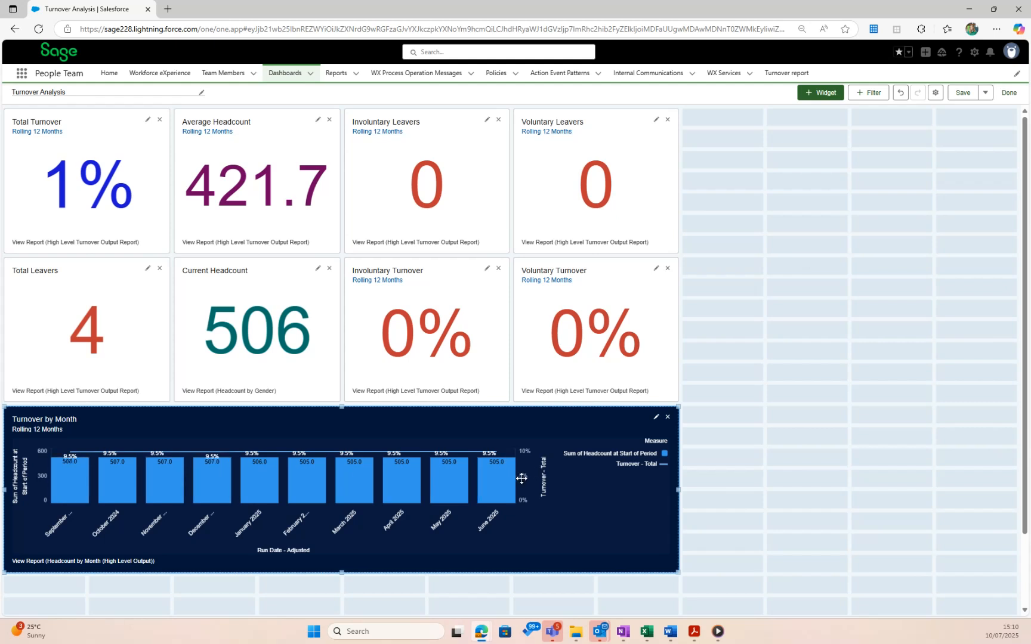
- Start another chart widget from the SPS: Leavers by Tenure Range report, searching all reports for "leaver"
{"action": "left_click", "coordinate": [825, 97]}
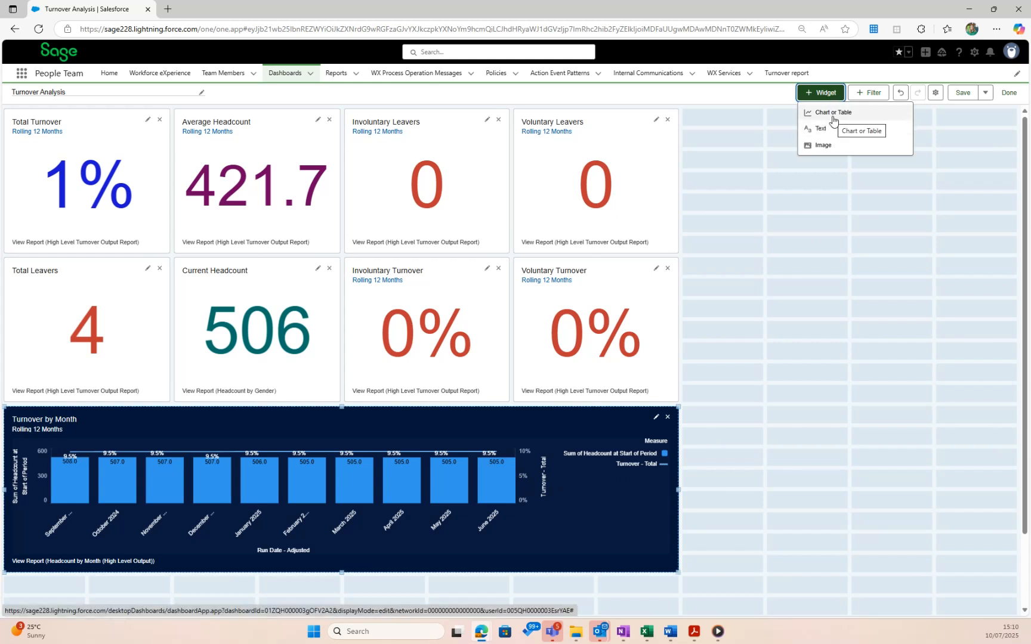
{"action": "left_click", "coordinate": [832, 114]}
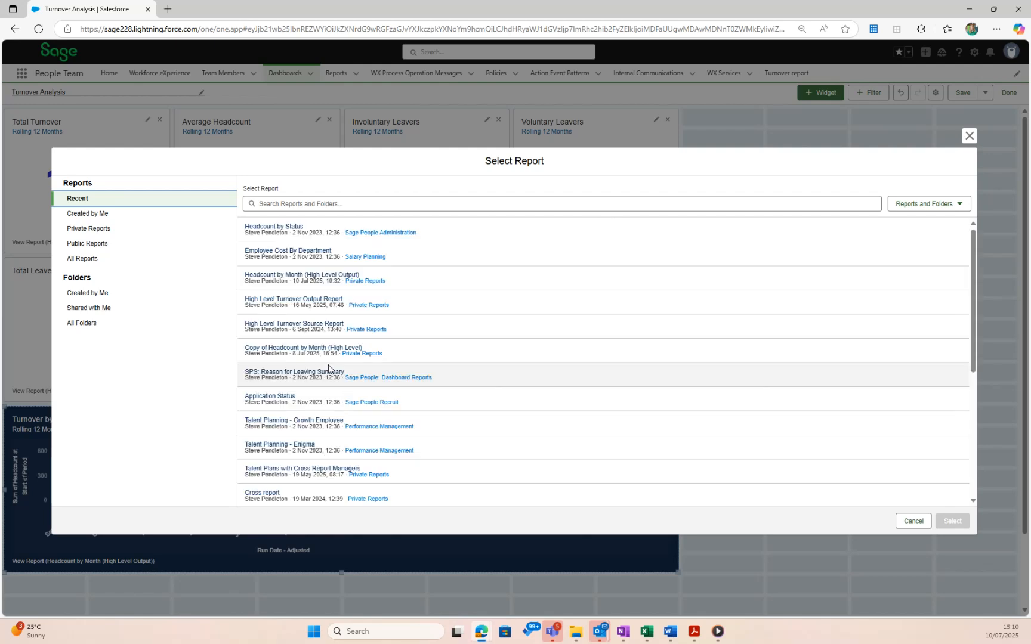
{"action": "left_click", "coordinate": [89, 258]}
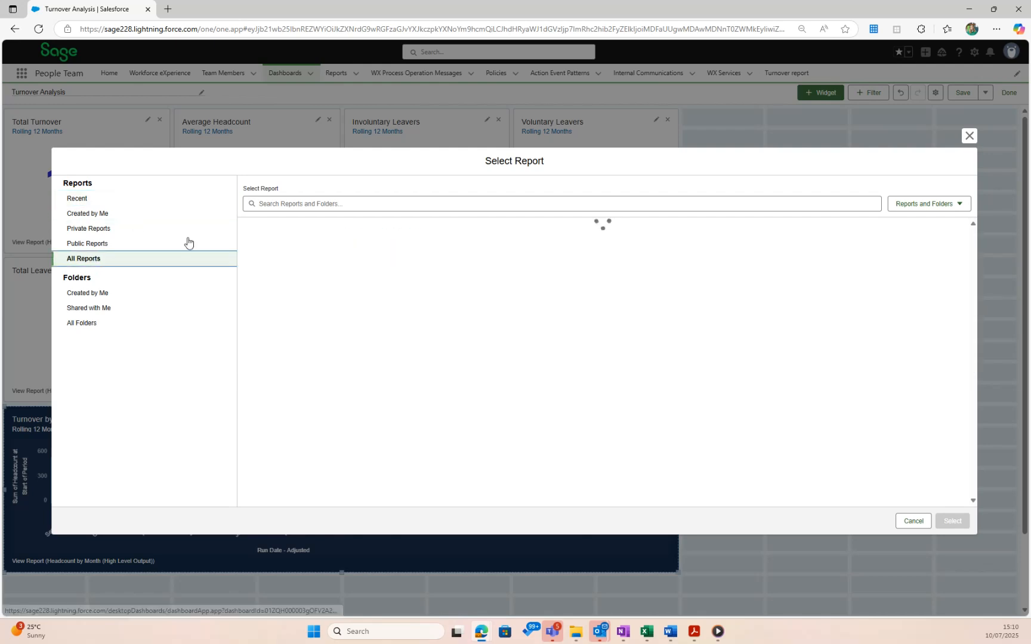
{"action": "left_click", "coordinate": [336, 203]}
{"action": "type", "text": "leaver"}
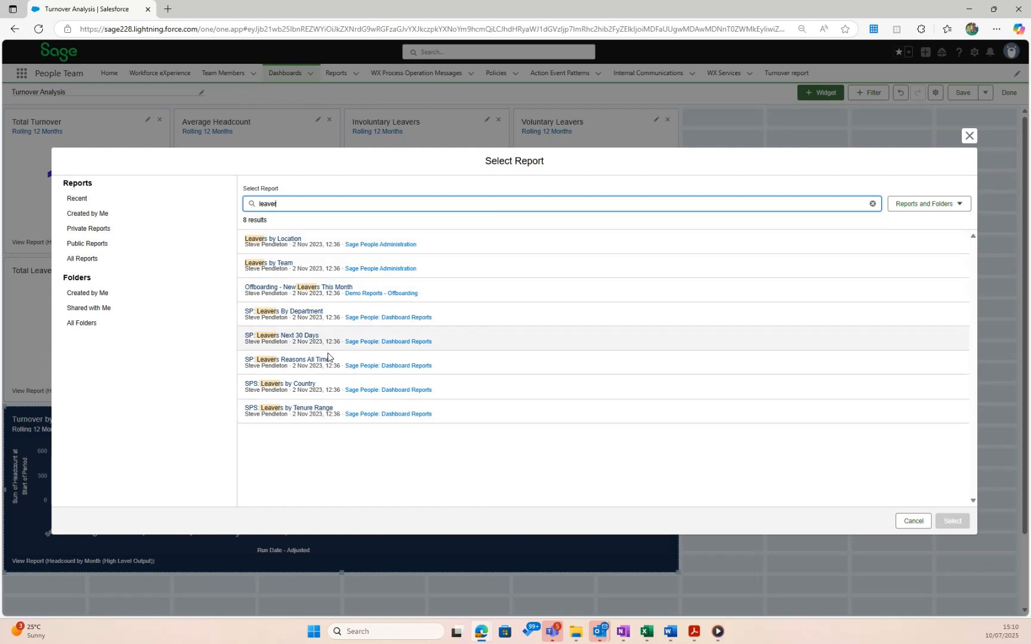
{"action": "left_click", "coordinate": [322, 411]}
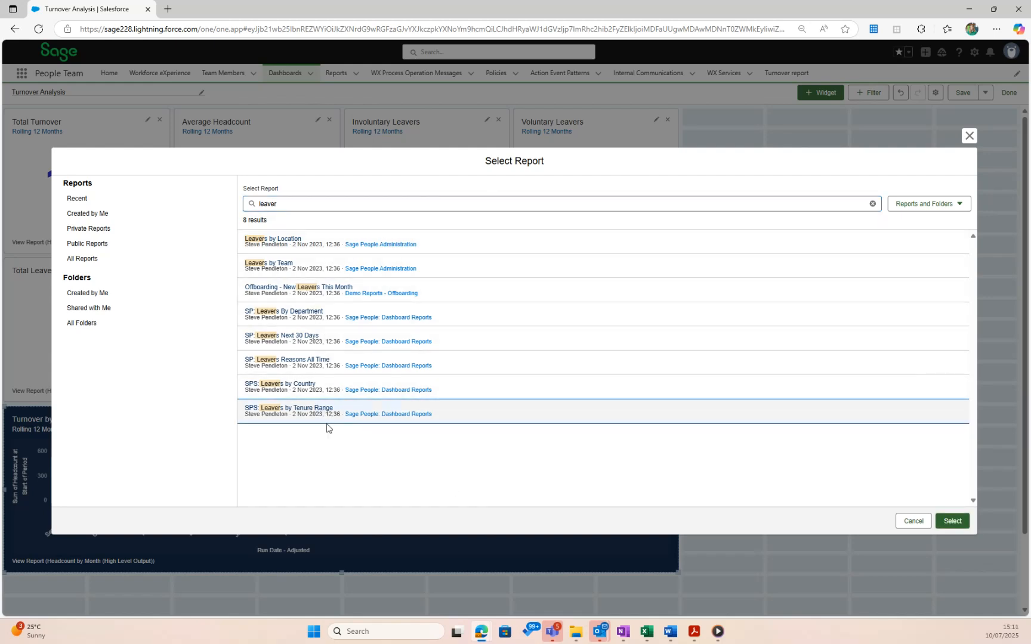
{"action": "left_click", "coordinate": [949, 522]}
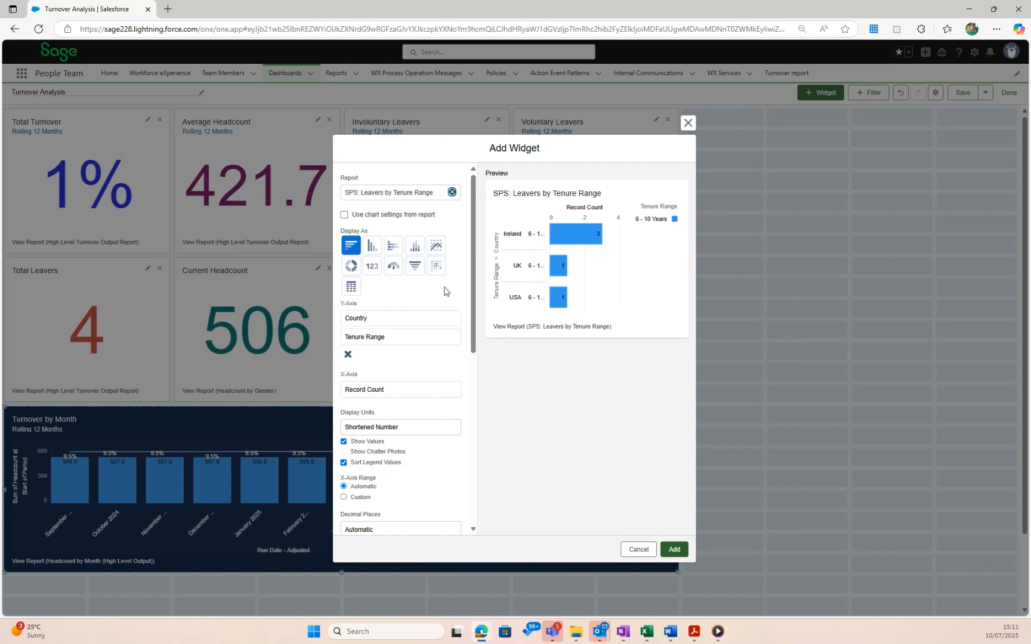
- Display the leavers widget as a donut chart of Record Count sliced by Tenure Range
{"action": "left_click", "coordinate": [352, 267]}
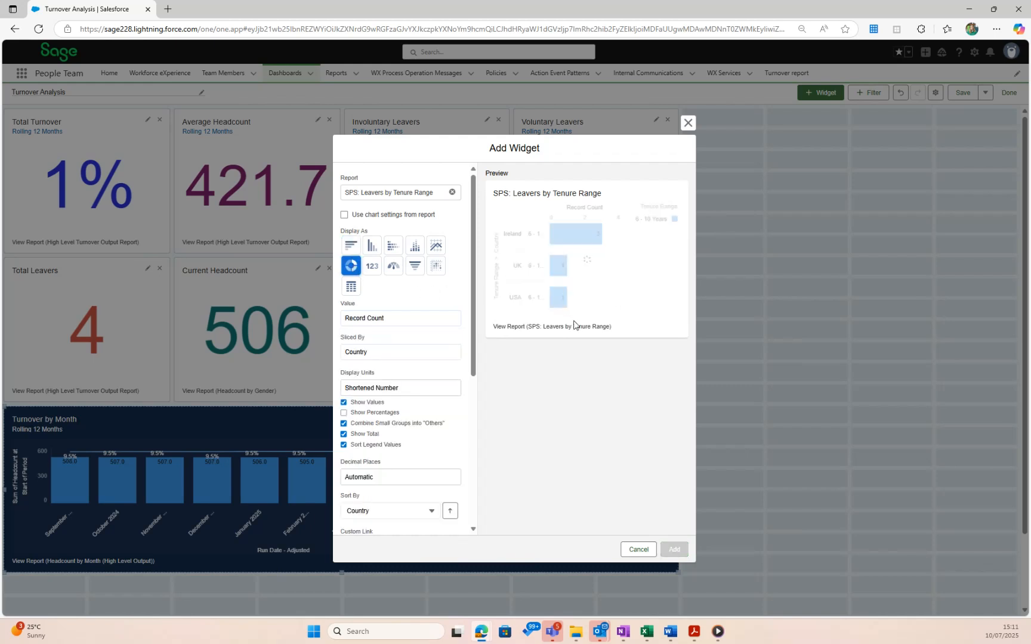
{"action": "left_click", "coordinate": [409, 320]}
{"action": "left_click", "coordinate": [396, 353]}
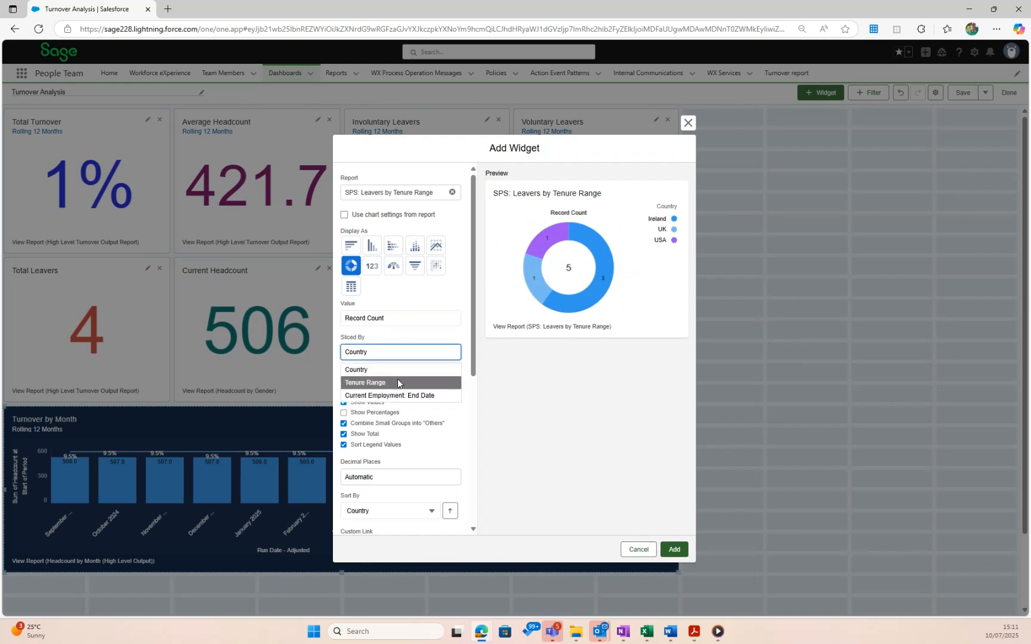
{"action": "left_click", "coordinate": [397, 383]}
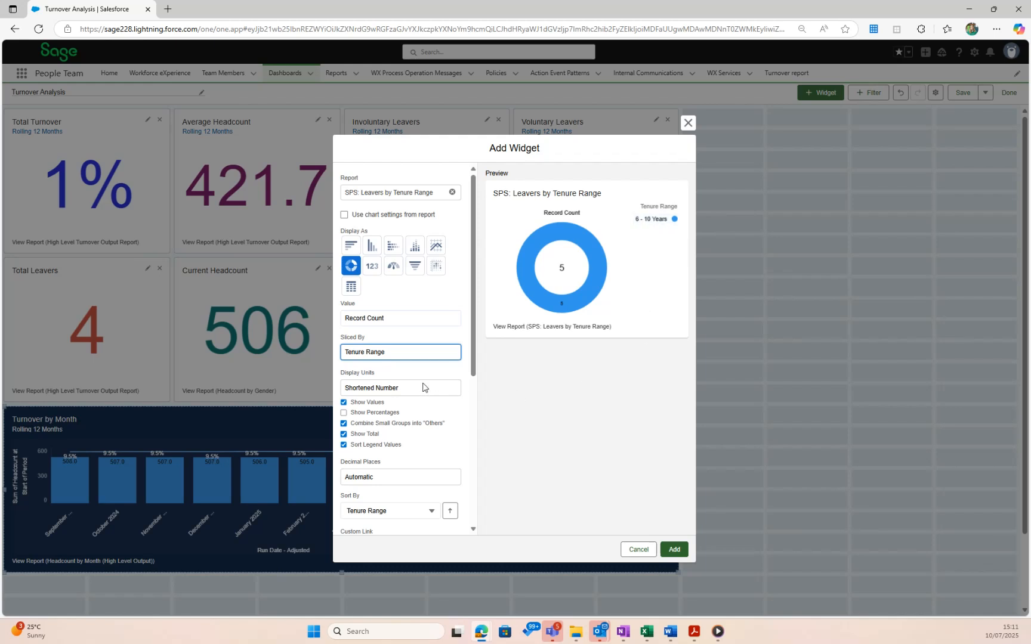
{"action": "left_click", "coordinate": [377, 414]}
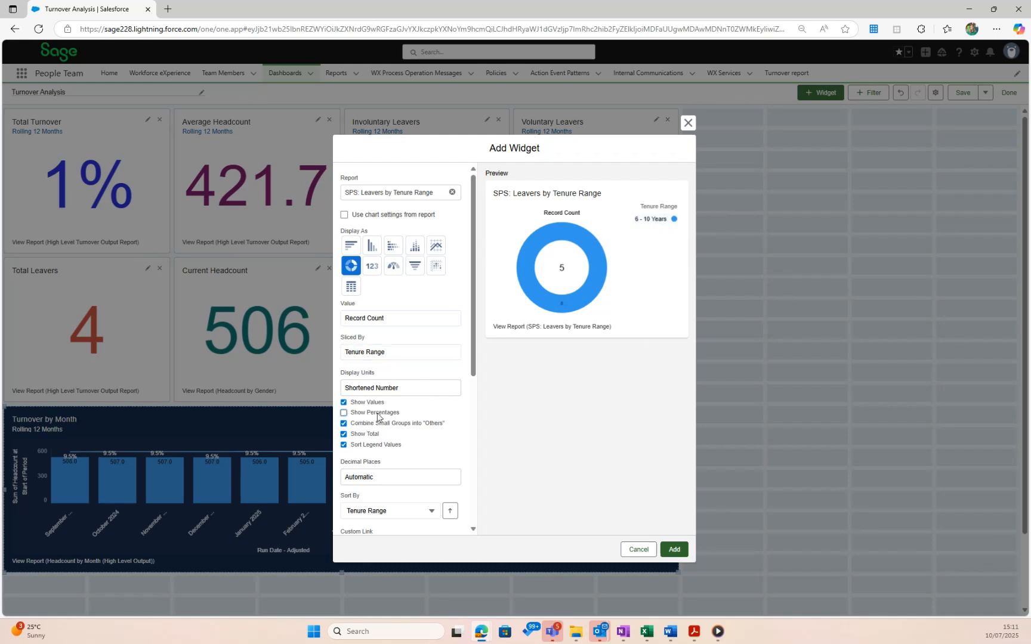
{"action": "scroll", "coordinate": [418, 468], "scroll_direction": "down", "scroll_amount": 5}
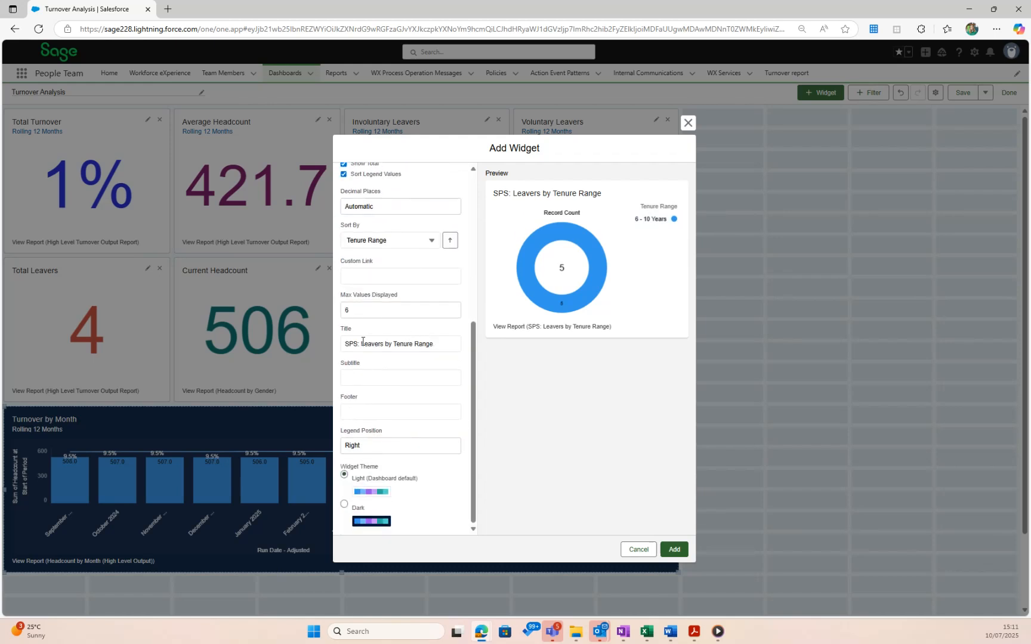
- Add the donut chart with the title "What impact does tenure have on people leaving?" and place it beside the top row of metric widgets
{"action": "left_click_drag", "start_coordinate": [362, 341], "coordinate": [293, 345]}
{"action": "key", "text": "Delete"}
{"action": "key", "text": "Delete"}
{"action": "key", "text": "Delete"}
{"action": "key", "text": "Delete"}
{"action": "key", "text": "Delete"}
{"action": "key", "text": "Delete"}
{"action": "key", "text": "Delete"}
{"action": "key", "text": "Delete"}
{"action": "key", "text": "Delete"}
{"action": "key", "text": "Delete"}
{"action": "key", "text": "Delete"}
{"action": "key", "text": "Delete"}
{"action": "key", "text": "Delete"}
{"action": "key", "text": "Delete"}
{"action": "key", "text": "Delete"}
{"action": "key", "text": "Delete"}
{"action": "key", "text": "Delete"}
{"action": "key", "text": "Delete"}
{"action": "key", "text": "Delete"}
{"action": "key", "text": "Delete"}
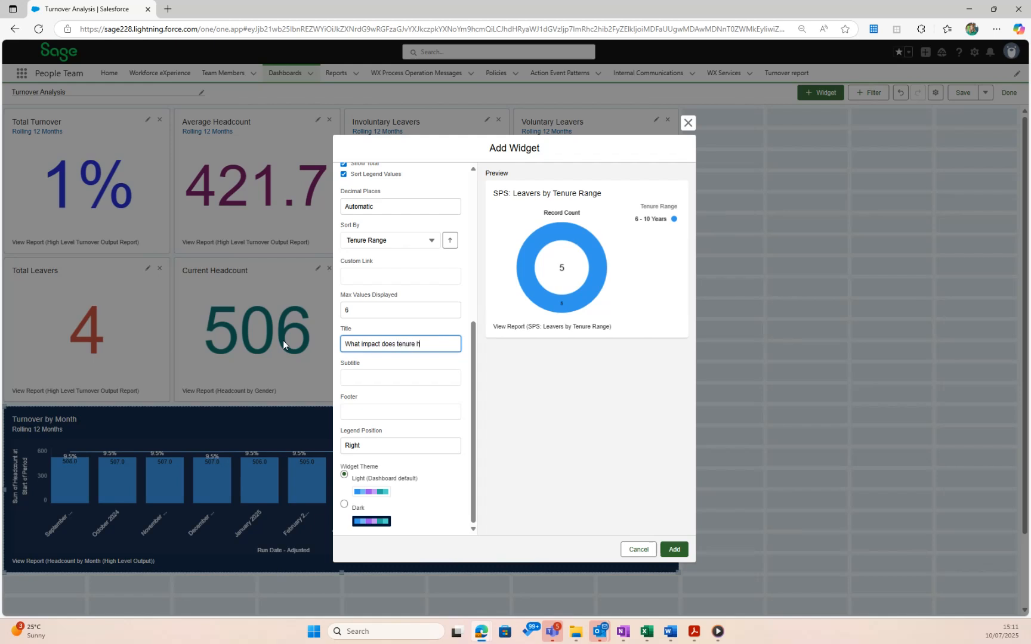
{"action": "type", "text": "ple leaving?"}
{"action": "left_click", "coordinate": [677, 551]}
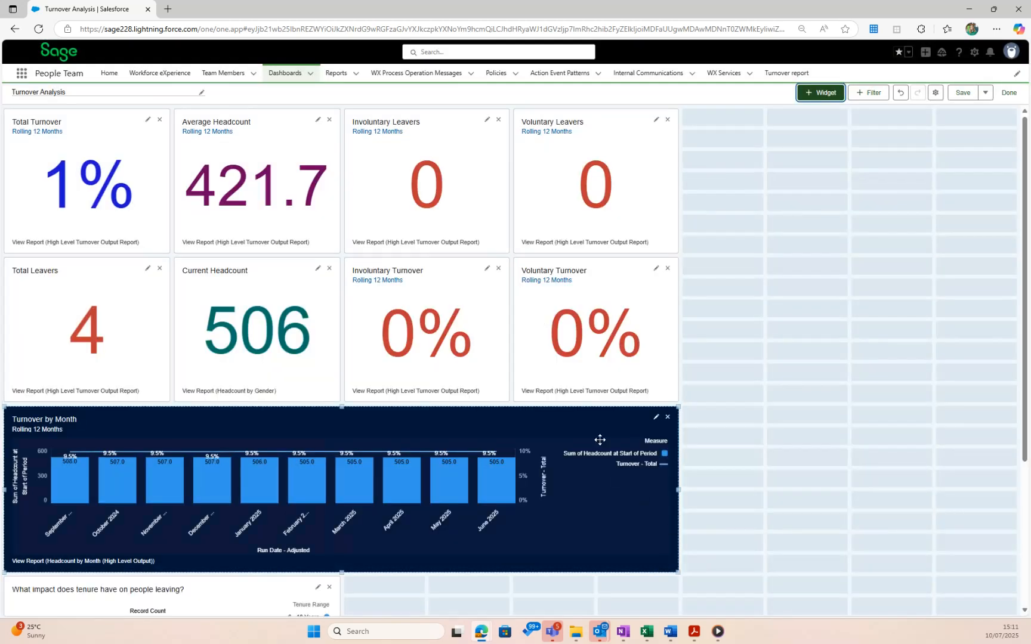
{"action": "left_click_drag", "start_coordinate": [136, 594], "coordinate": [819, 133]}
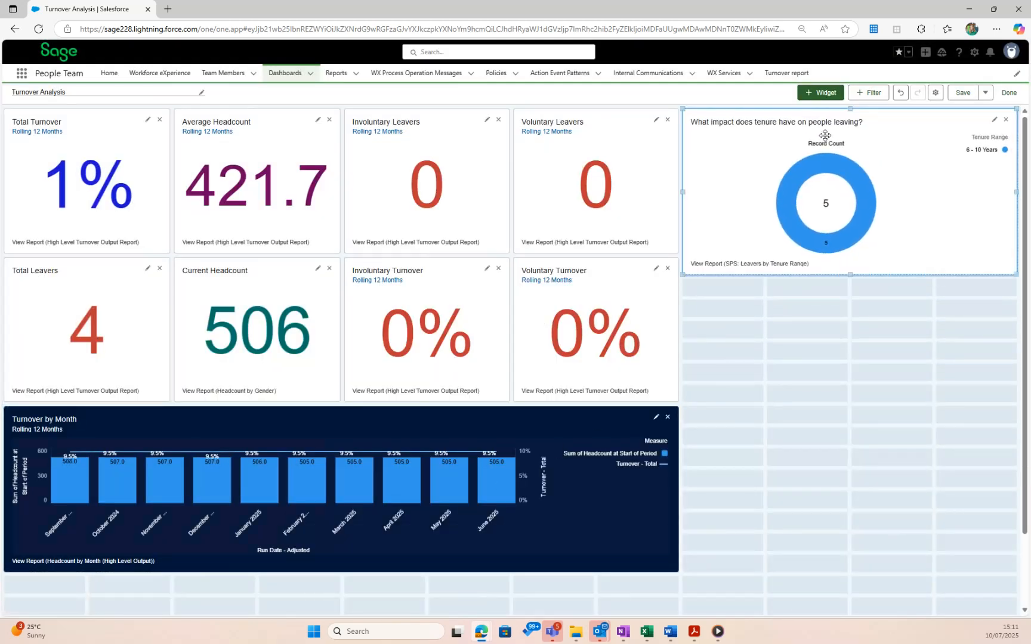
- Start another chart widget from the SPS: Reason for Leaving Summary report, searching all reports for "reas"
{"action": "left_click", "coordinate": [825, 94]}
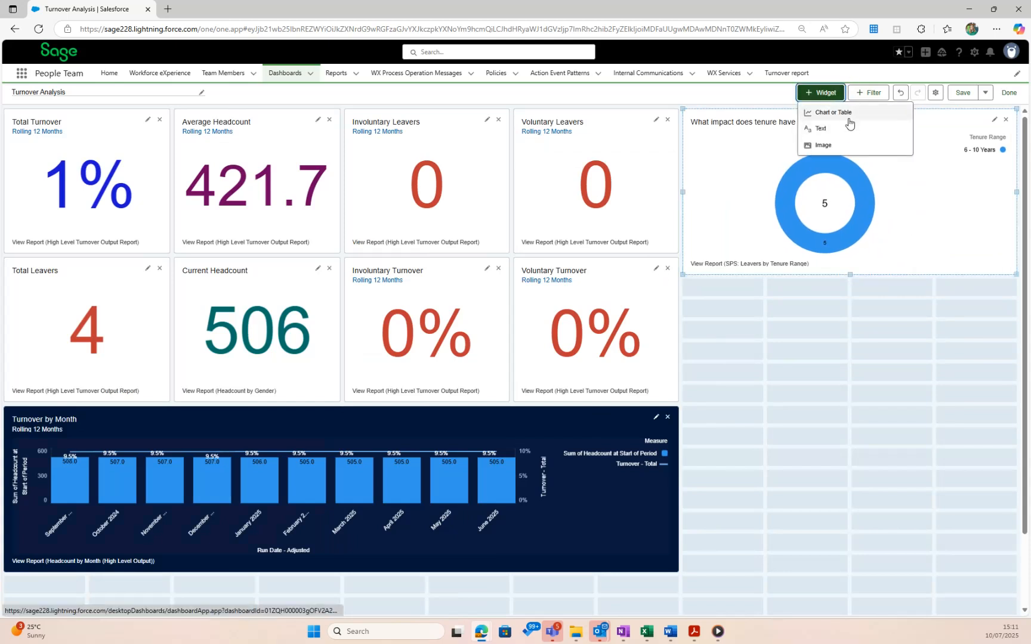
{"action": "left_click", "coordinate": [841, 112]}
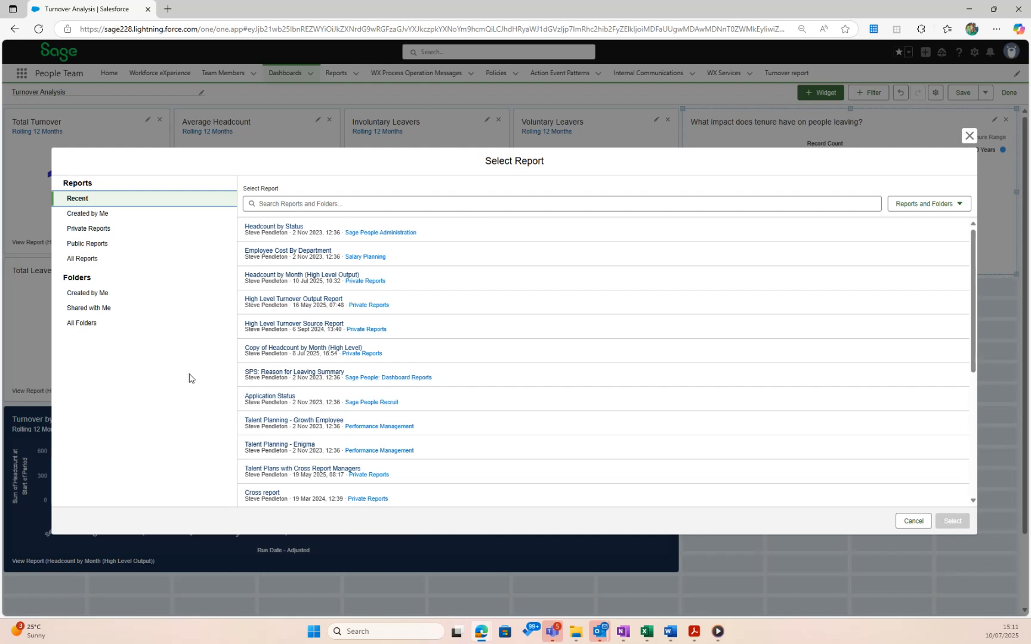
{"action": "left_click", "coordinate": [82, 258]}
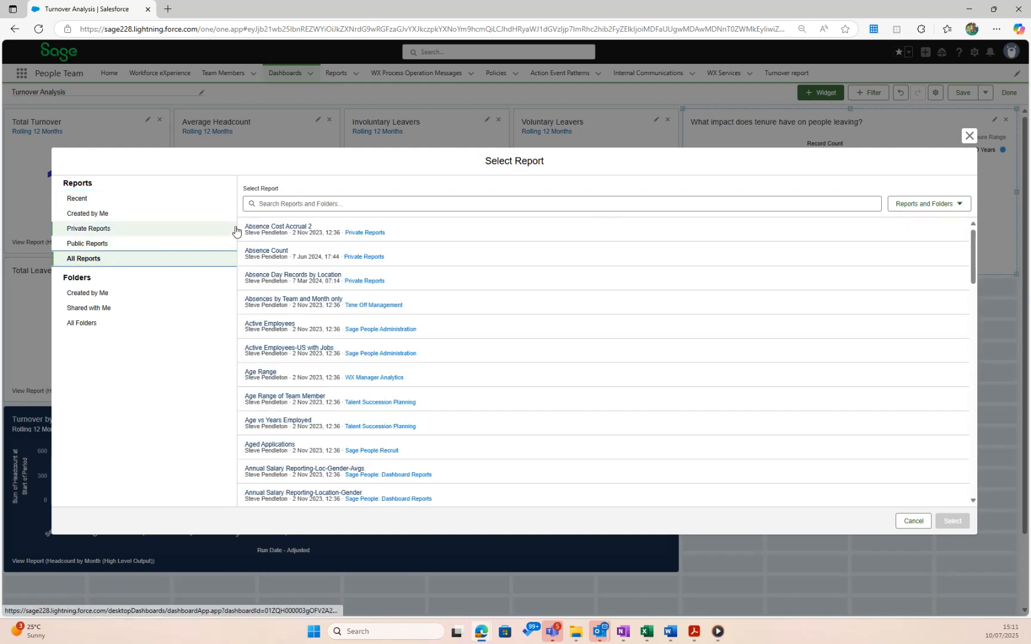
{"action": "left_click", "coordinate": [296, 203]}
{"action": "type", "text": "reas"}
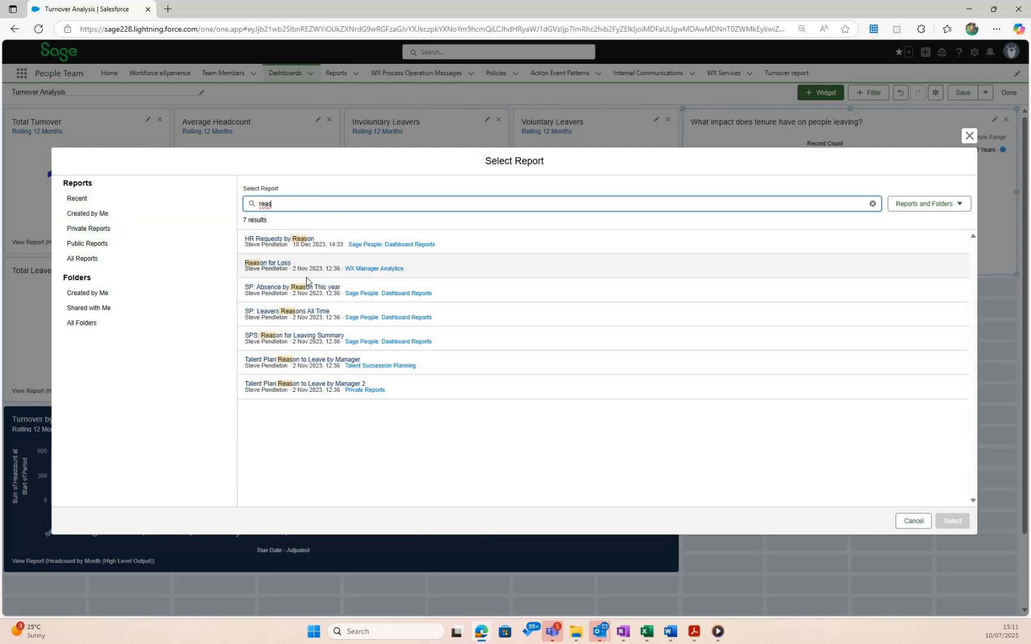
{"action": "left_click", "coordinate": [298, 337]}
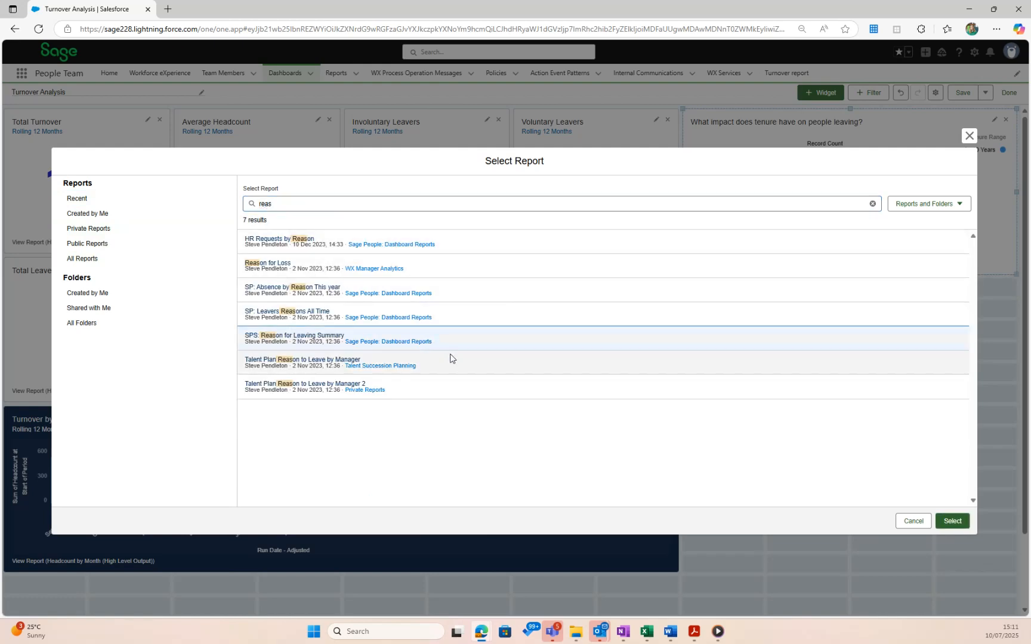
{"action": "left_click", "coordinate": [952, 521]}
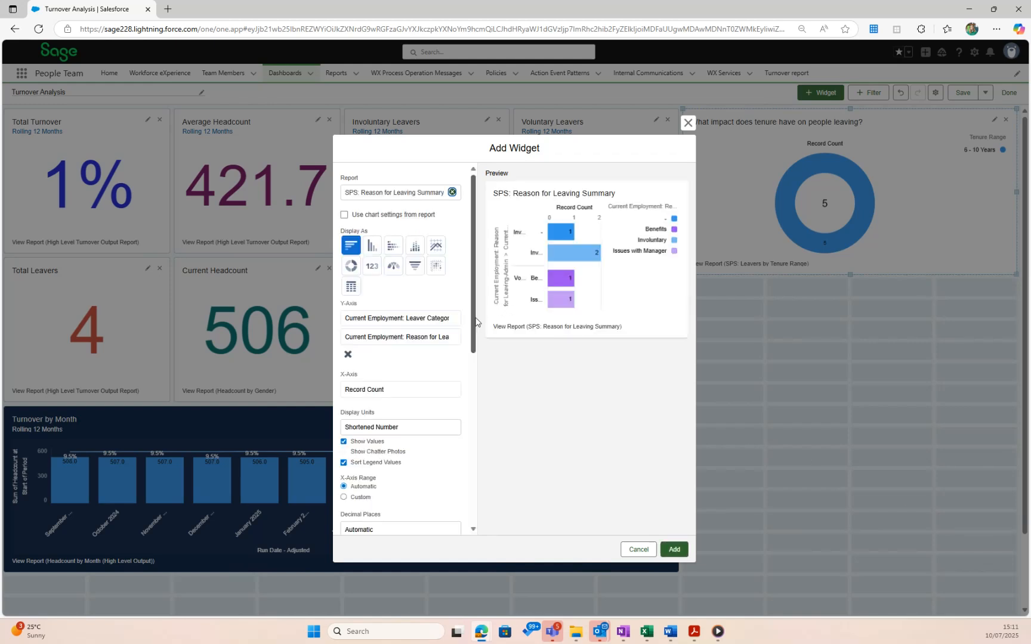
- Try stacked horizontal and plain vertical bars for the leaving reasons, settling on a stacked vertical bar chart, and inspect its segments
{"action": "left_click", "coordinate": [389, 252]}
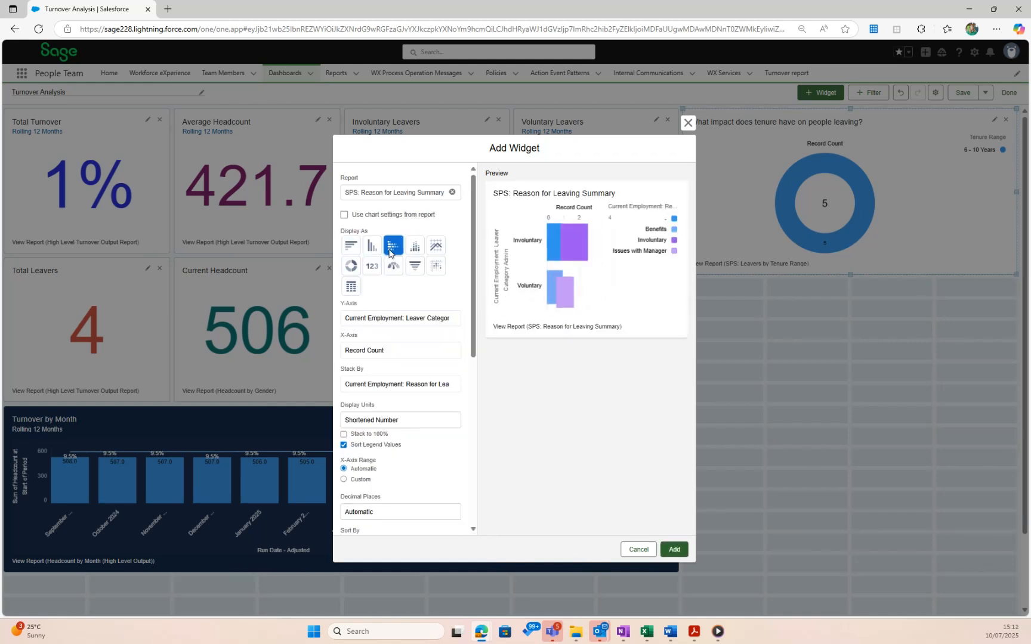
{"action": "left_click", "coordinate": [374, 247]}
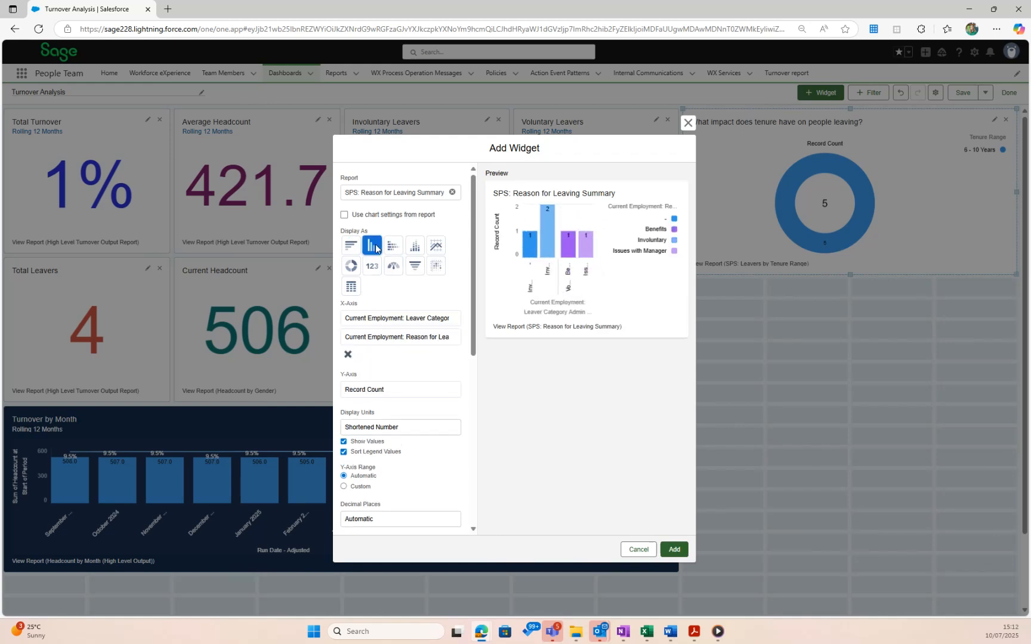
{"action": "left_click", "coordinate": [414, 255]}
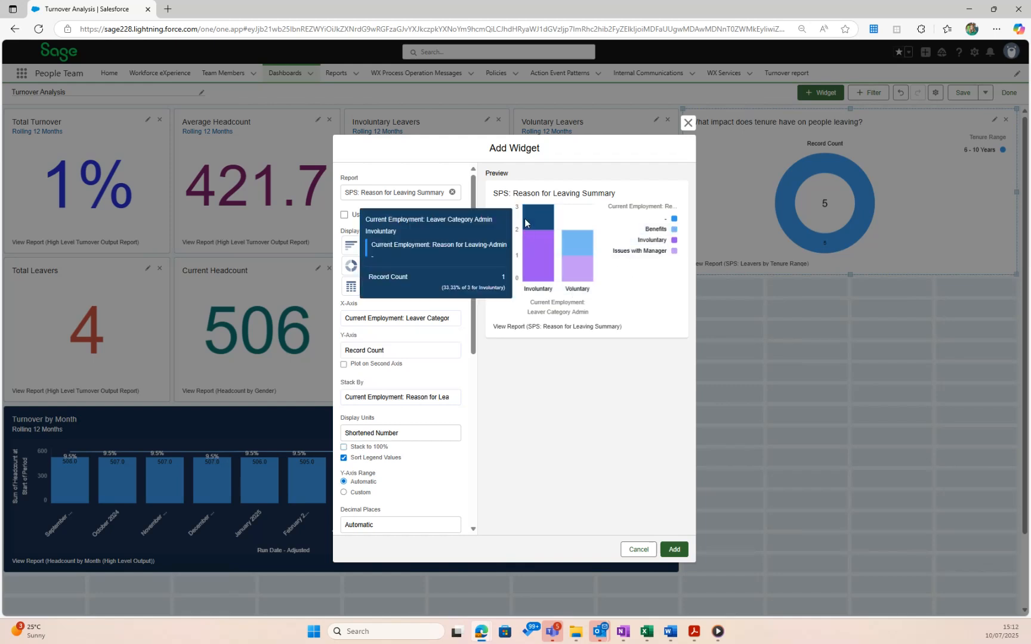
{"action": "mouse_move", "coordinate": [531, 254]}
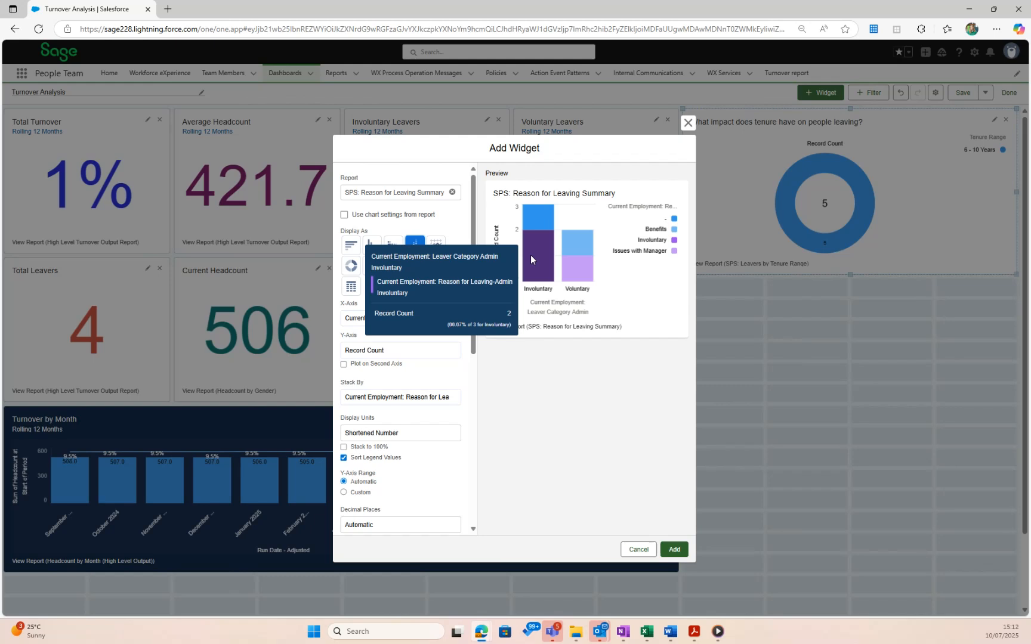
{"action": "mouse_move", "coordinate": [572, 260]}
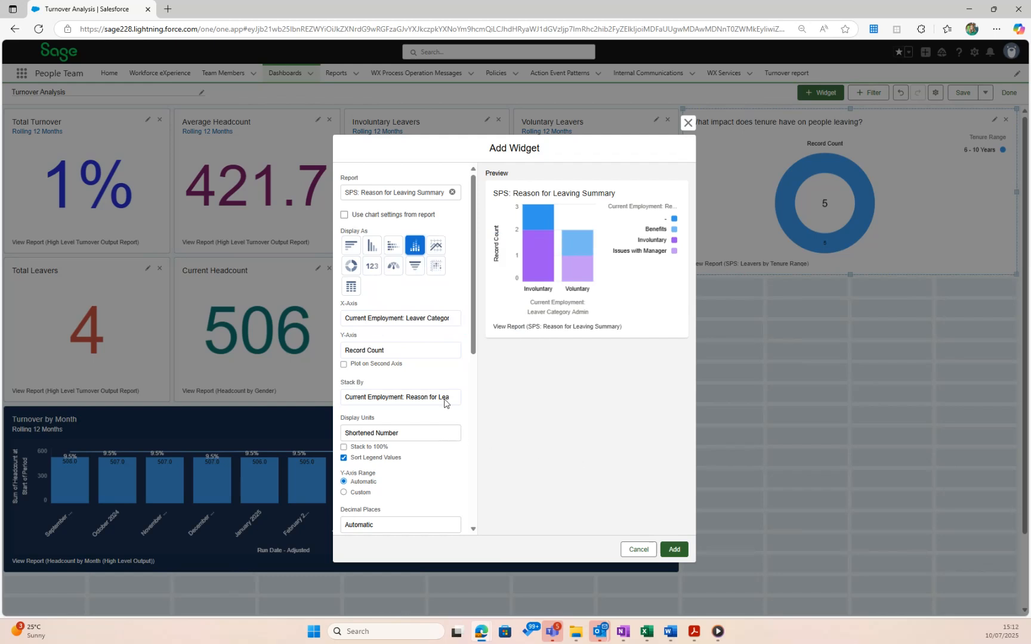
- Add the stacked chart with the title "Why are we losing people?" and place it directly beneath the tenure donut
{"action": "scroll", "coordinate": [418, 415], "scroll_direction": "down", "scroll_amount": 3}
{"action": "scroll", "coordinate": [417, 418], "scroll_direction": "up", "scroll_amount": 3}
{"action": "scroll", "coordinate": [395, 386], "scroll_direction": "down", "scroll_amount": 3}
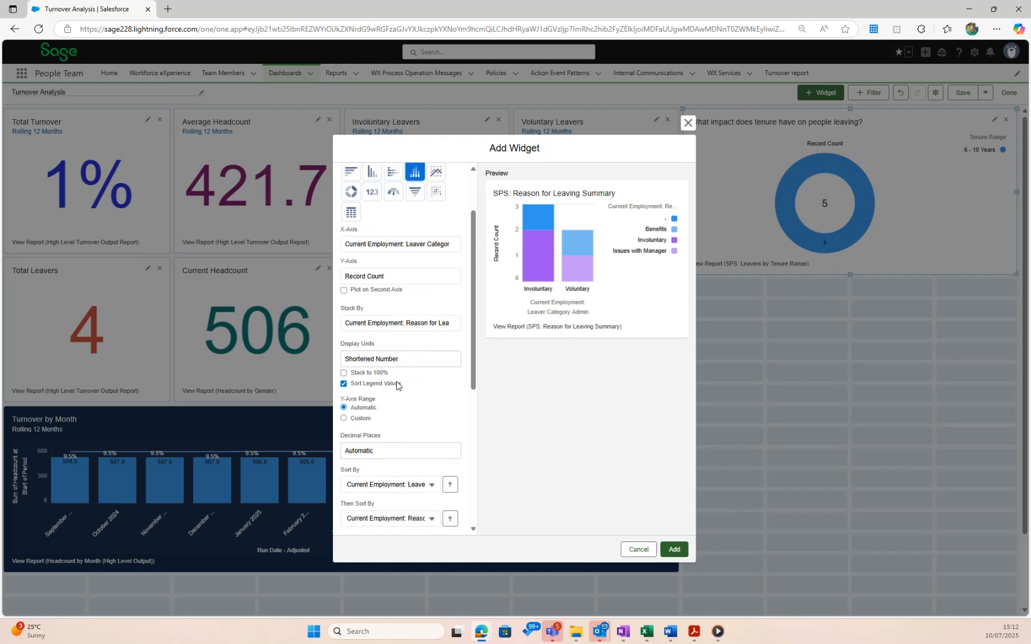
{"action": "scroll", "coordinate": [397, 385], "scroll_direction": "down", "scroll_amount": 5}
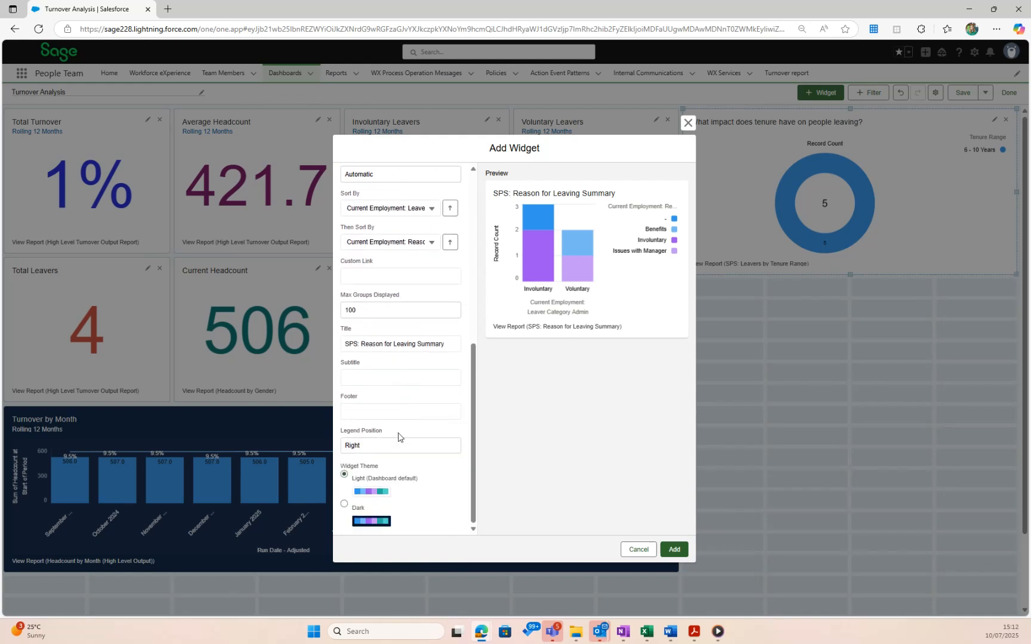
{"action": "left_click_drag", "start_coordinate": [444, 345], "coordinate": [347, 344]}
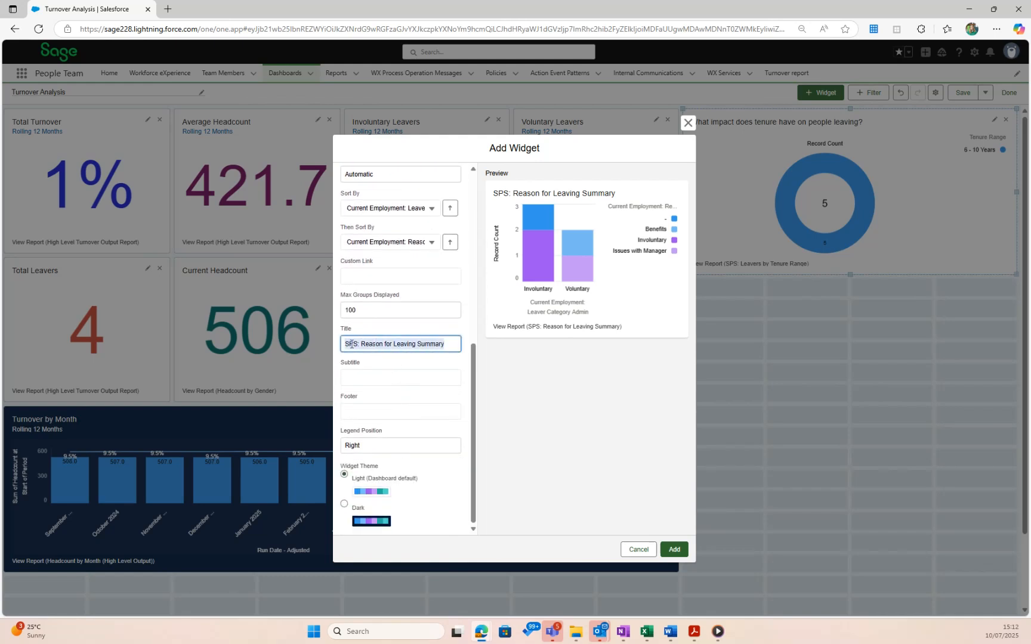
{"action": "type", "text": "Why are we losing people?"}
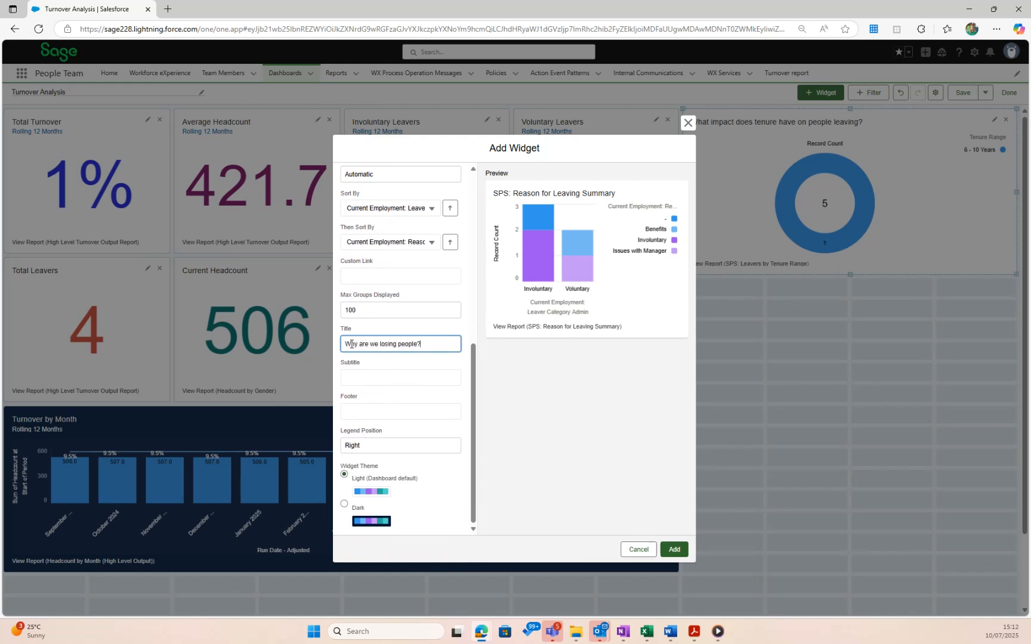
{"action": "left_click", "coordinate": [685, 546]}
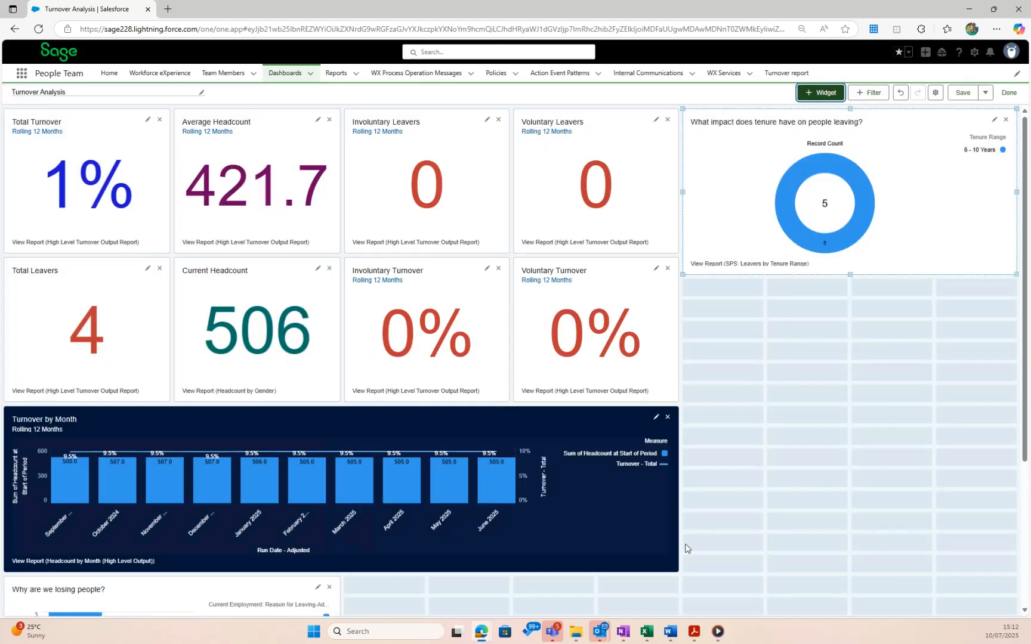
{"action": "left_click_drag", "start_coordinate": [121, 604], "coordinate": [835, 298]}
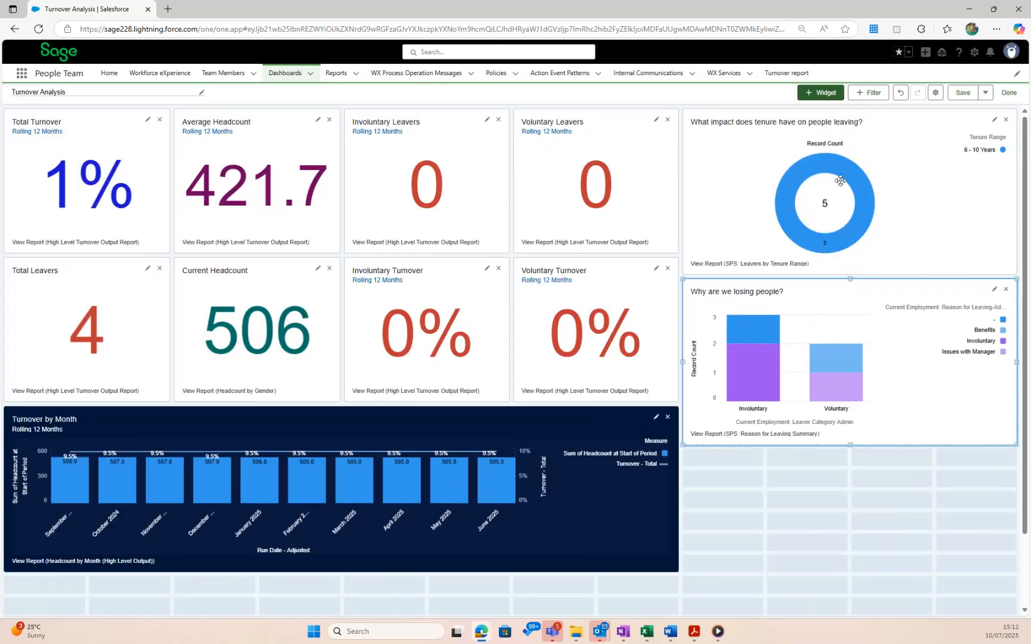
- Start another chart widget from the Leavers by Location report, searching all reports for "leaver"
{"action": "left_click", "coordinate": [818, 93]}
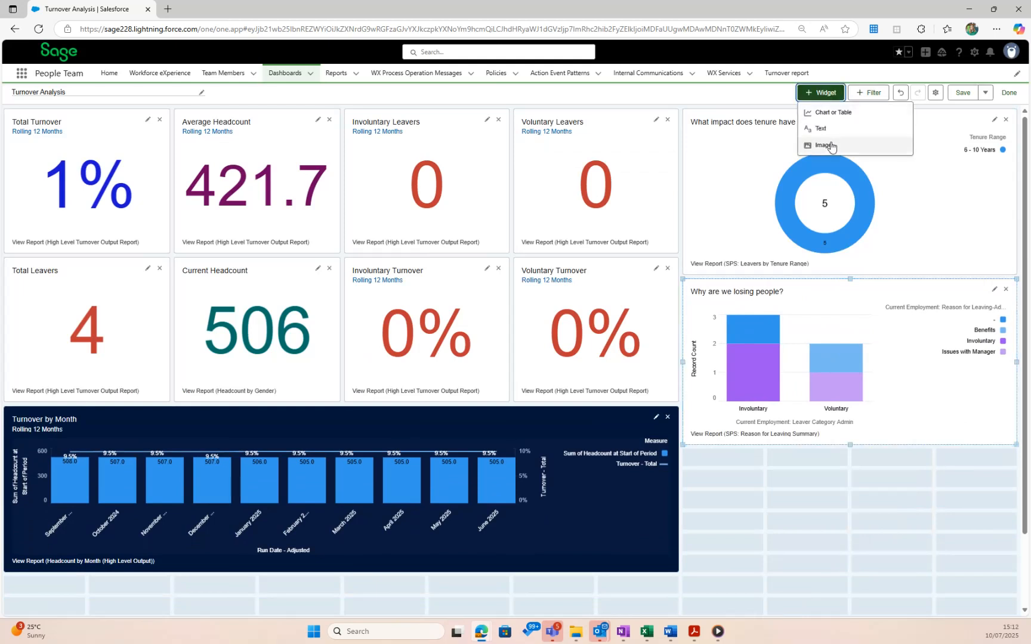
{"action": "left_click", "coordinate": [841, 112]}
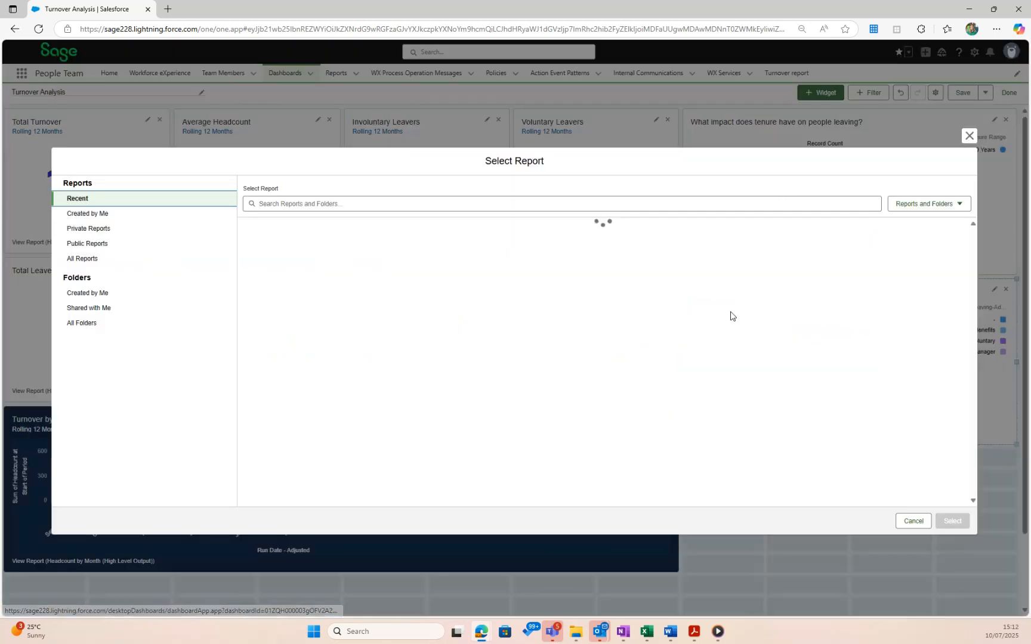
{"action": "left_click", "coordinate": [96, 259]}
{"action": "left_click", "coordinate": [325, 204]}
{"action": "type", "text": "lea"}
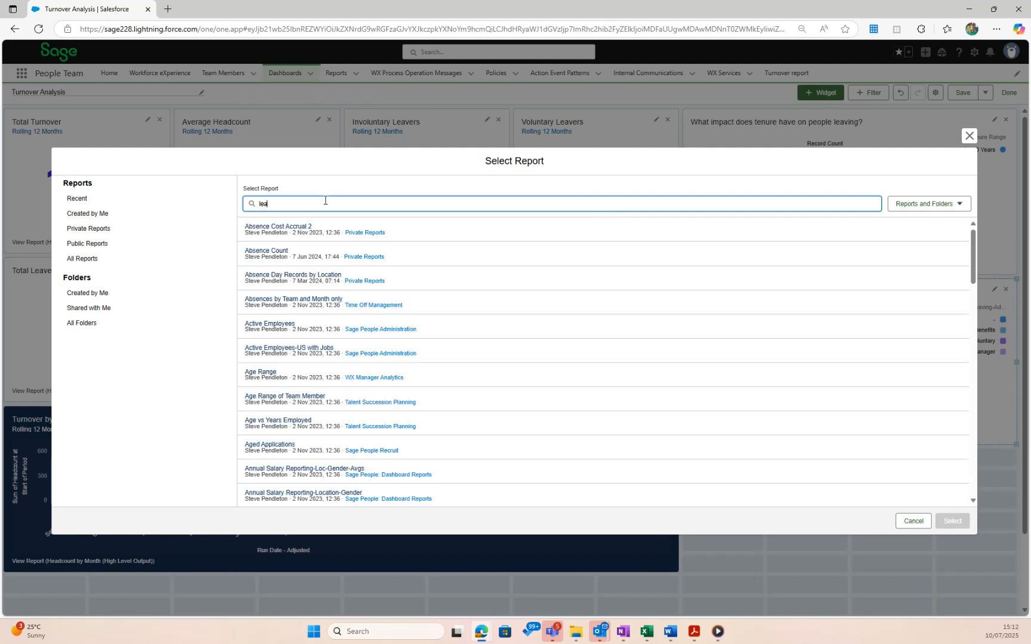
{"action": "type", "text": "ver"}
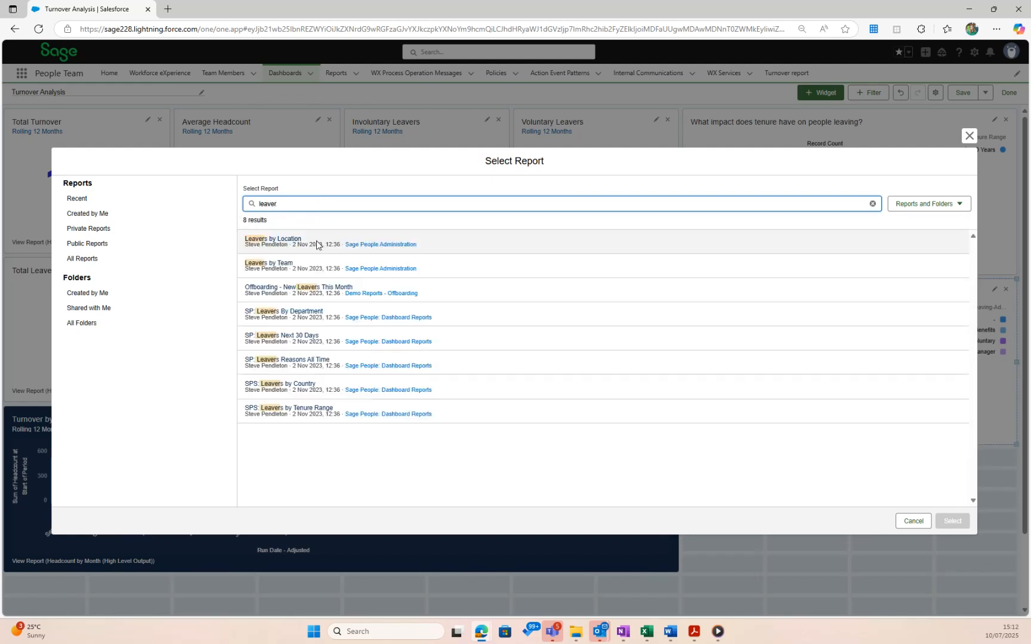
{"action": "left_click", "coordinate": [319, 242]}
{"action": "left_click", "coordinate": [952, 521]}
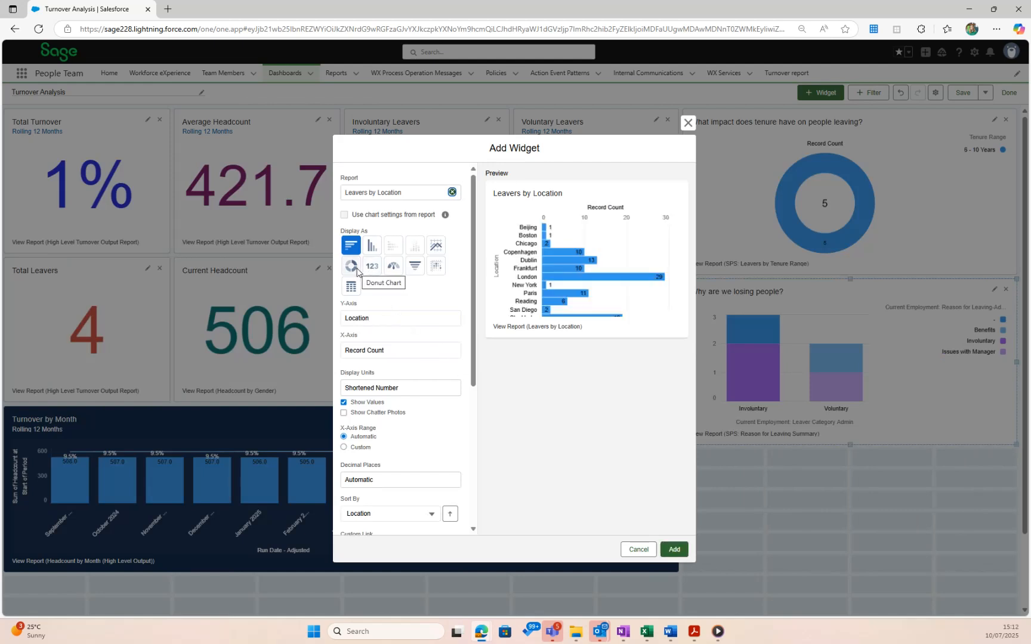
- Display the location widget as a donut chart labelled with percentages instead of values
{"action": "left_click", "coordinate": [351, 265]}
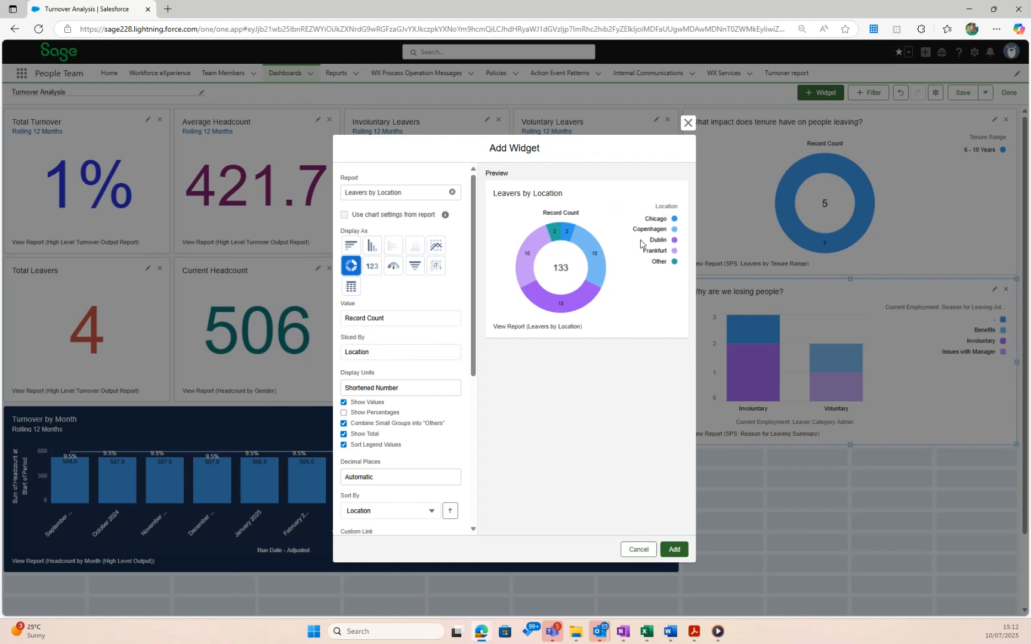
{"action": "left_click", "coordinate": [345, 413]}
{"action": "left_click", "coordinate": [372, 403]}
- Add the location donut with the title "Where are people leaving?" and place it beneath the "Why are we losing people?" chart
{"action": "scroll", "coordinate": [444, 417], "scroll_direction": "down", "scroll_amount": 5}
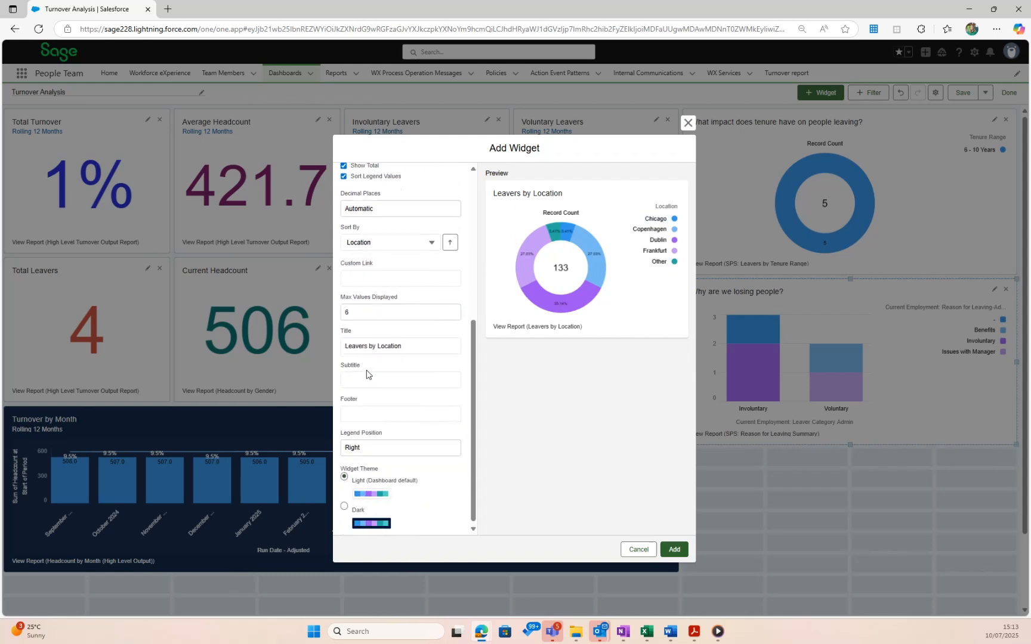
{"action": "left_click", "coordinate": [409, 347]}
{"action": "left_click_drag", "start_coordinate": [418, 350], "coordinate": [316, 334]}
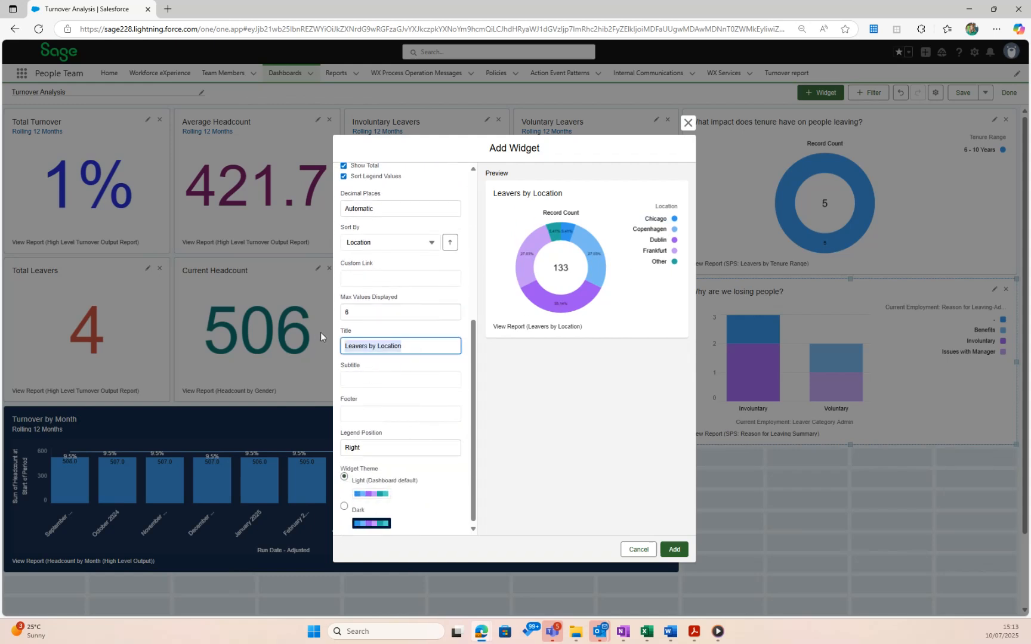
{"action": "type", "text": "Whe"}
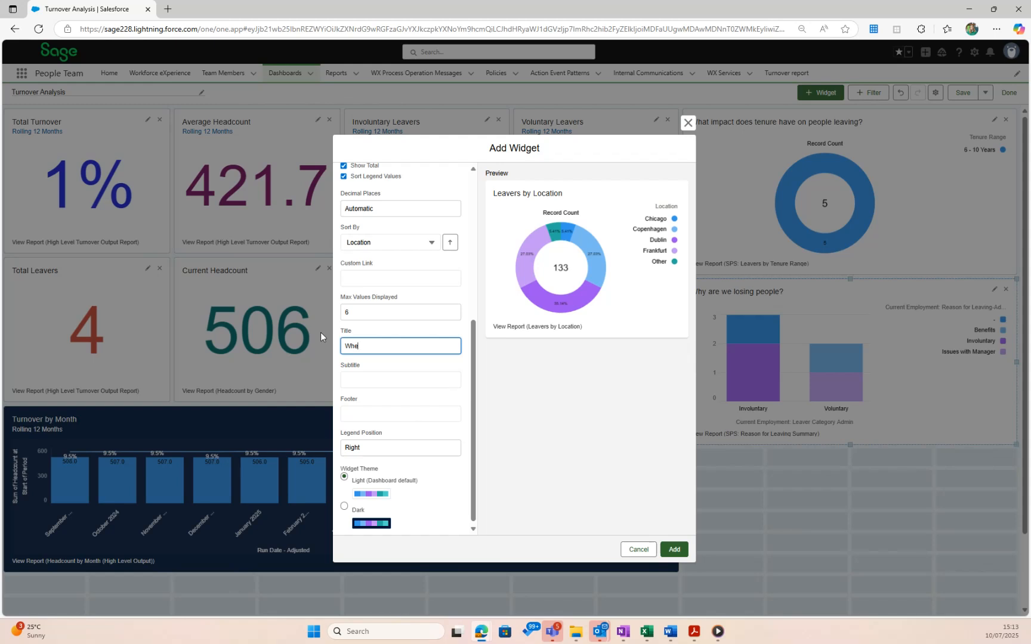
{"action": "type", "text": "re are people leaving?"}
{"action": "left_click", "coordinate": [369, 376]}
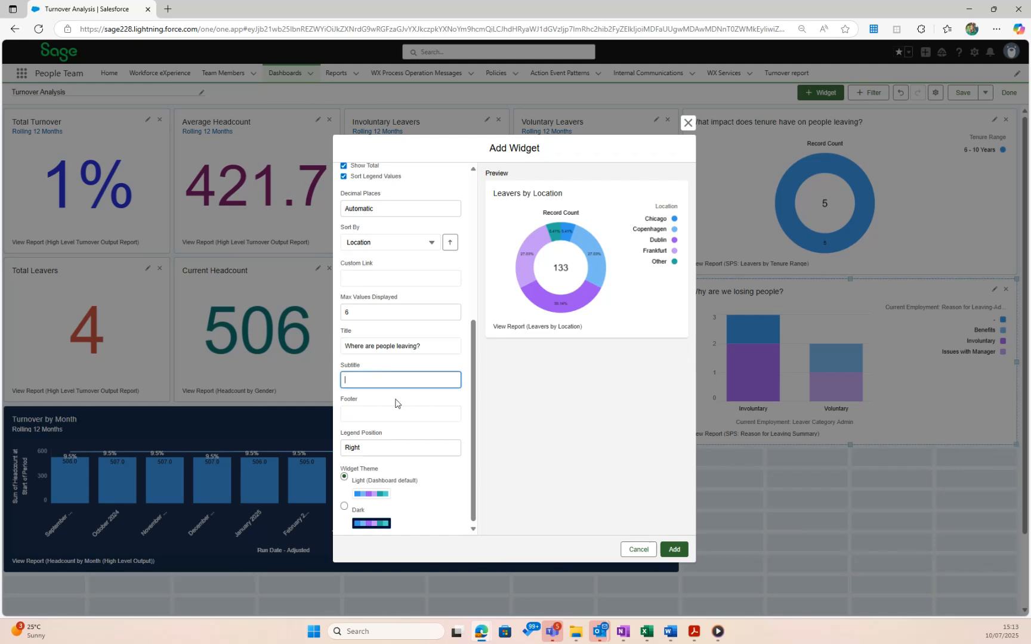
{"action": "scroll", "coordinate": [395, 445], "scroll_direction": "down", "scroll_amount": 1}
{"action": "left_click", "coordinate": [674, 550]}
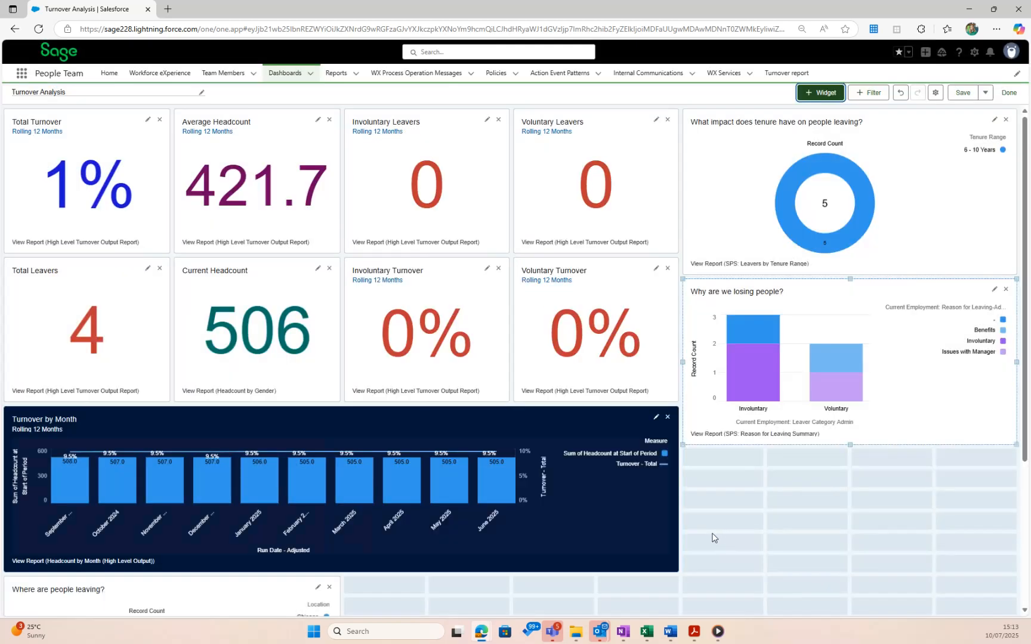
{"action": "left_click_drag", "start_coordinate": [202, 580], "coordinate": [863, 480]}
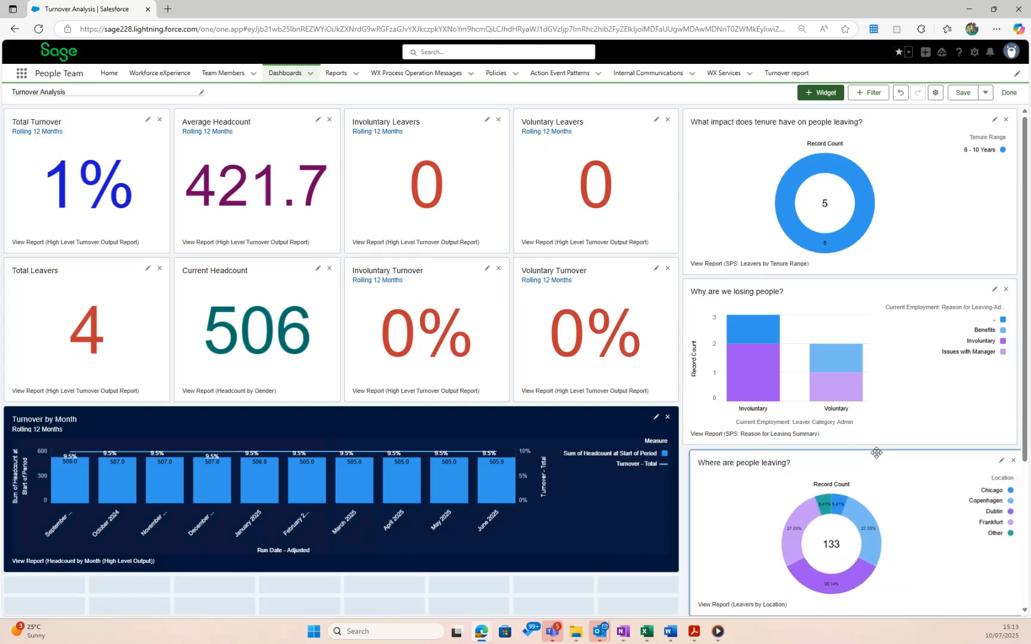
- Extend the Turnover by Month chart downward so its lower edge lines up with the "Where are people leaving?" donut
{"action": "left_click", "coordinate": [454, 558]}
{"action": "left_click_drag", "start_coordinate": [343, 572], "coordinate": [342, 614]}
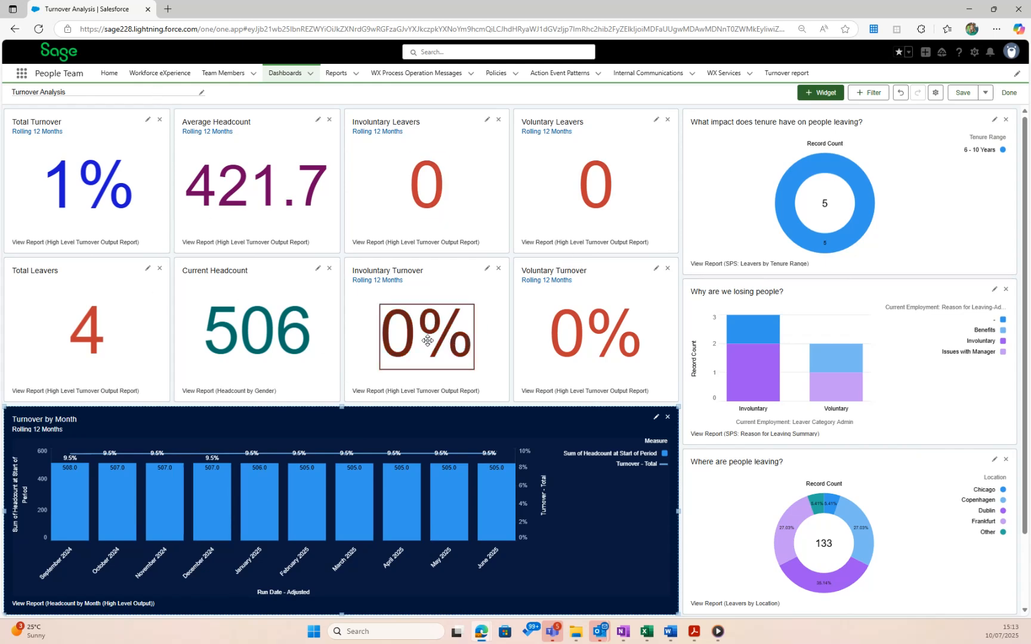
- Give the Total Turnover widget the Dark theme and change its first range colour to a very light lavender
{"action": "left_click", "coordinate": [147, 119]}
{"action": "scroll", "coordinate": [410, 394], "scroll_direction": "down", "scroll_amount": 3}
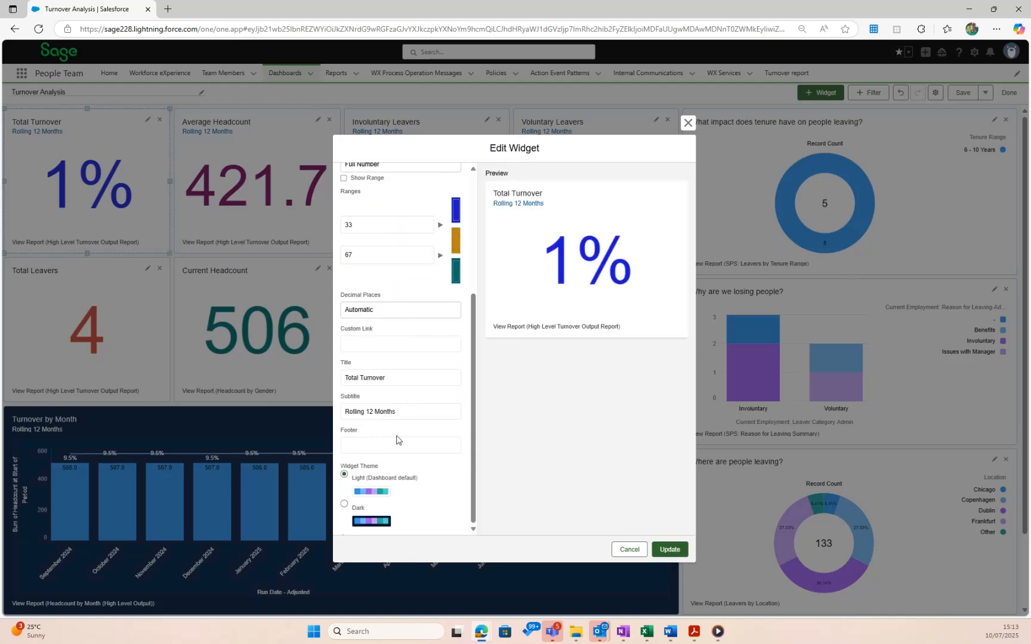
{"action": "left_click", "coordinate": [344, 503]}
{"action": "left_click", "coordinate": [456, 210]}
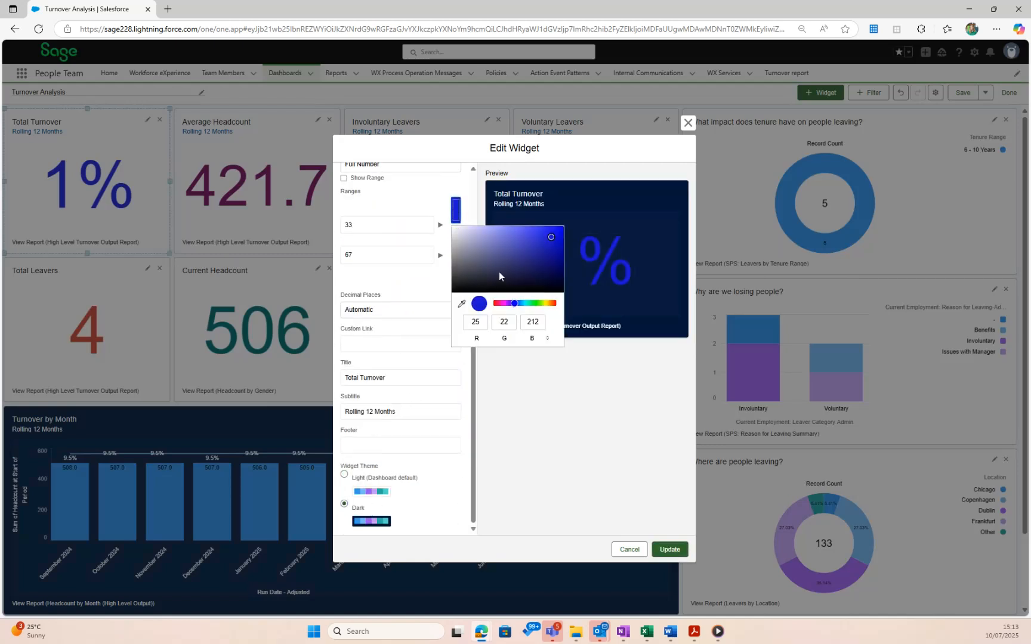
{"action": "left_click", "coordinate": [489, 245]}
{"action": "left_click", "coordinate": [470, 235]}
{"action": "left_click", "coordinate": [467, 230]}
{"action": "left_click", "coordinate": [464, 228]}
{"action": "left_click", "coordinate": [668, 549]}
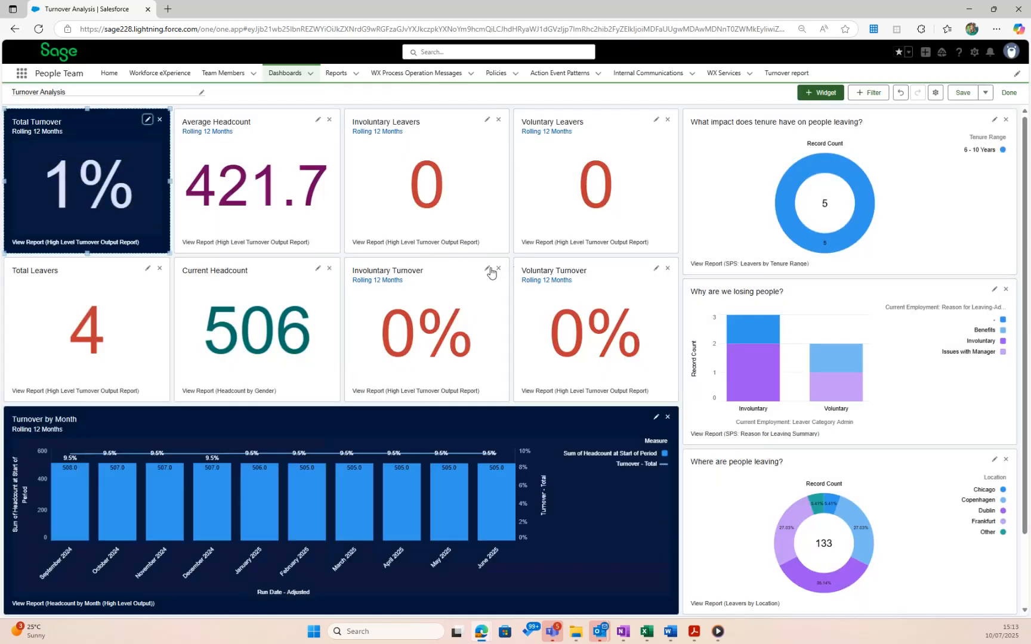
- Switch the Involuntary Turnover widget to the Dark widget theme
{"action": "left_click", "coordinate": [487, 268]}
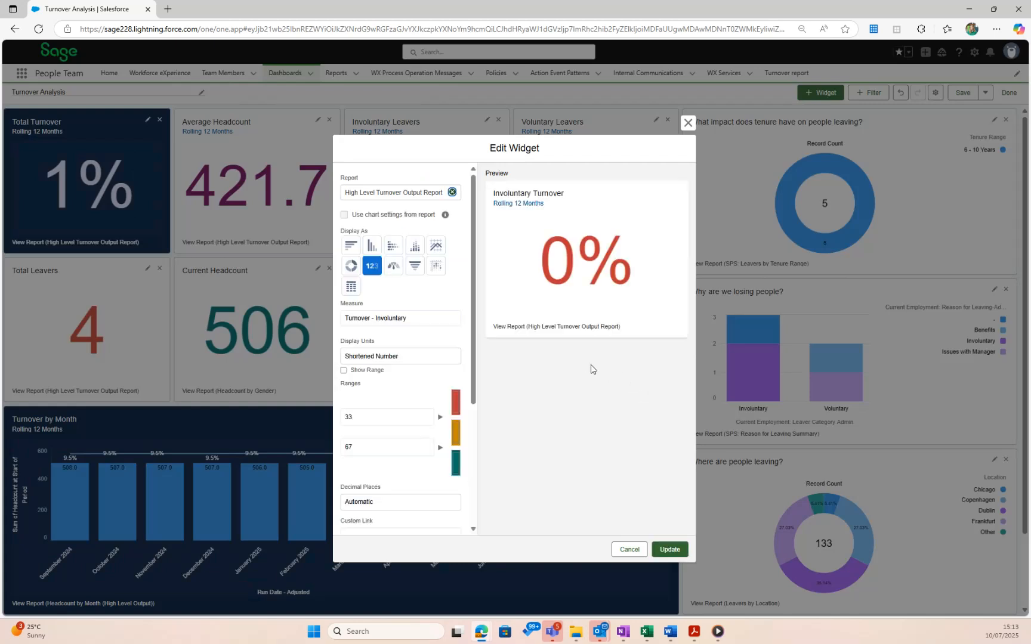
{"action": "scroll", "coordinate": [426, 335], "scroll_direction": "down", "scroll_amount": 3}
{"action": "left_click", "coordinate": [344, 504]}
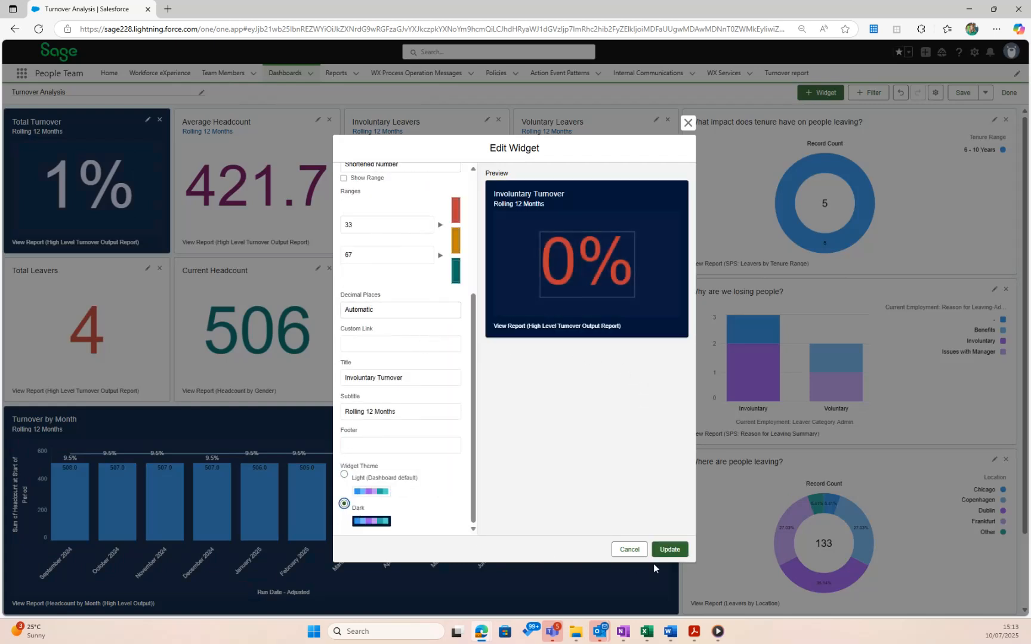
{"action": "left_click", "coordinate": [670, 549]}
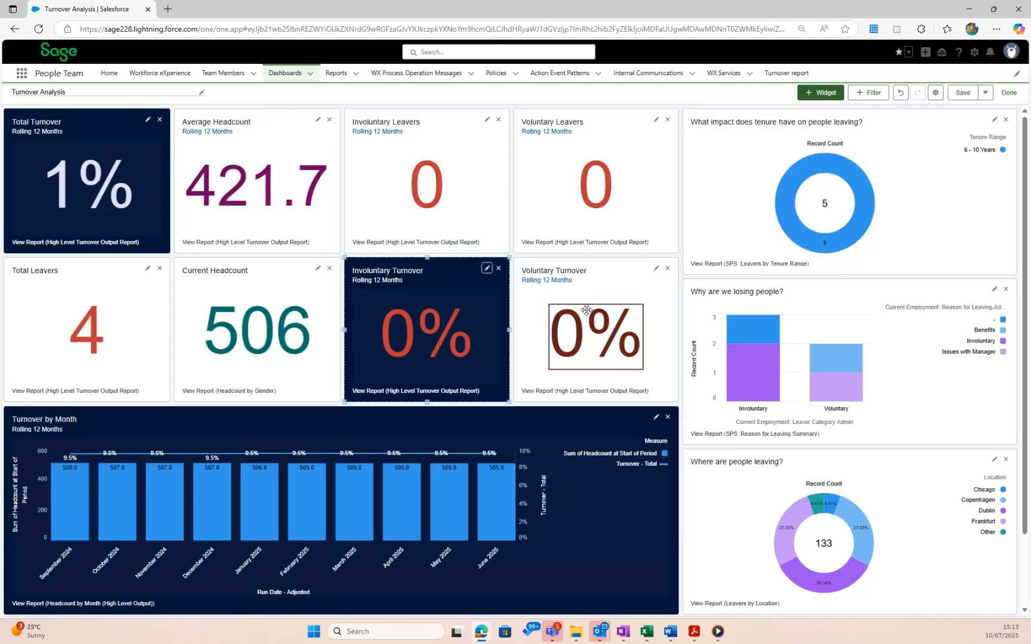
- Apply the Dark widget theme to the Voluntary Turnover widget
{"action": "left_click", "coordinate": [656, 268]}
{"action": "scroll", "coordinate": [400, 358], "scroll_direction": "down", "scroll_amount": 10}
{"action": "left_click", "coordinate": [344, 503]}
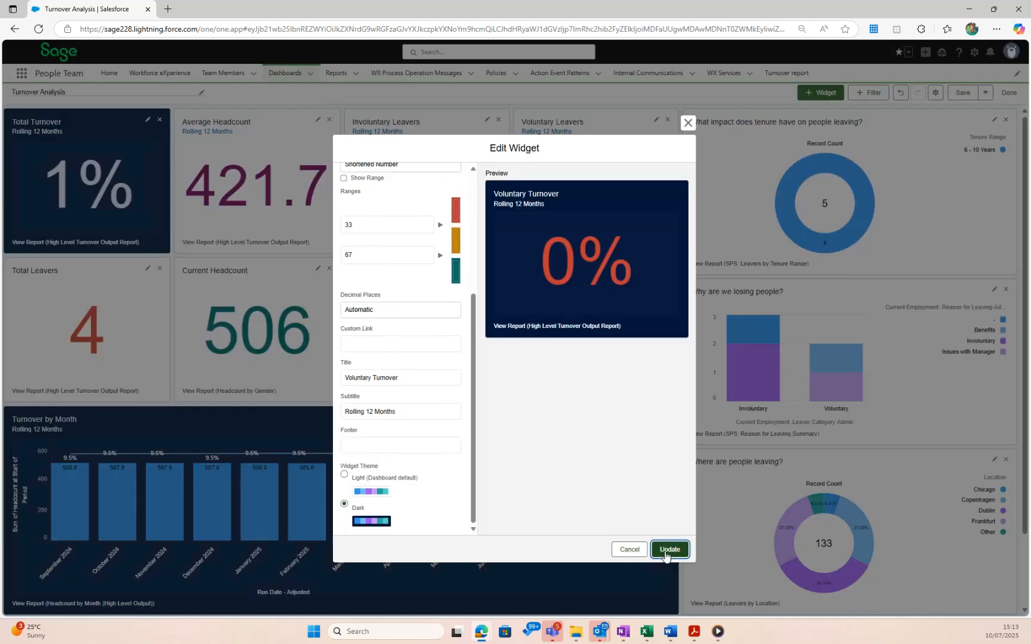
{"action": "left_click", "coordinate": [668, 549]}
- Change the dashboard palette to Wildflowers in the dashboard properties and save the dashboard
{"action": "left_click", "coordinate": [935, 94]}
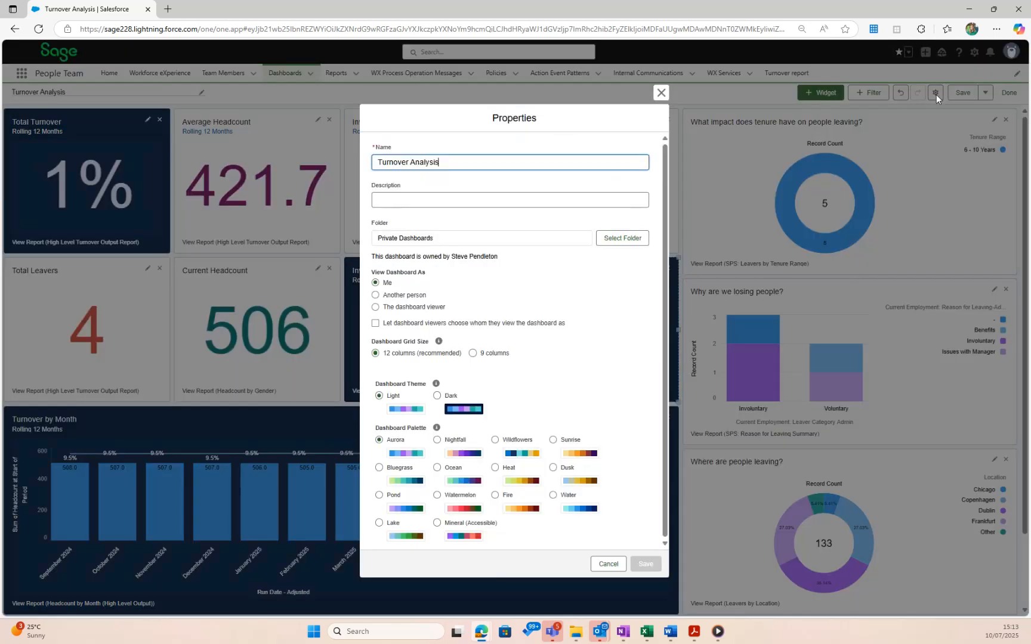
{"action": "scroll", "coordinate": [465, 463], "scroll_direction": "down", "scroll_amount": 1}
{"action": "left_click", "coordinate": [523, 452]}
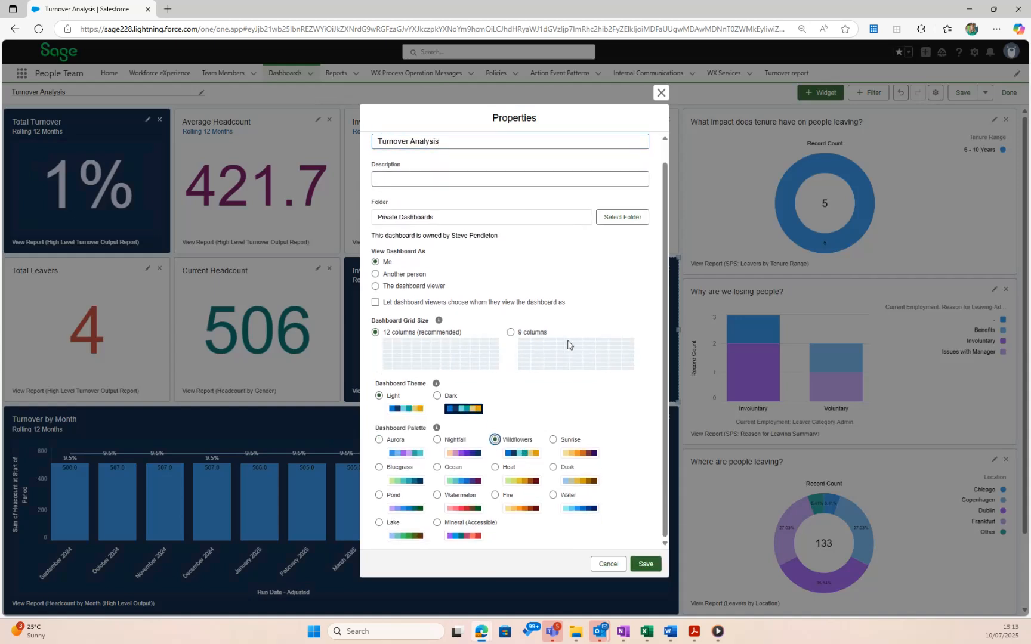
{"action": "scroll", "coordinate": [435, 304], "scroll_direction": "up", "scroll_amount": 1}
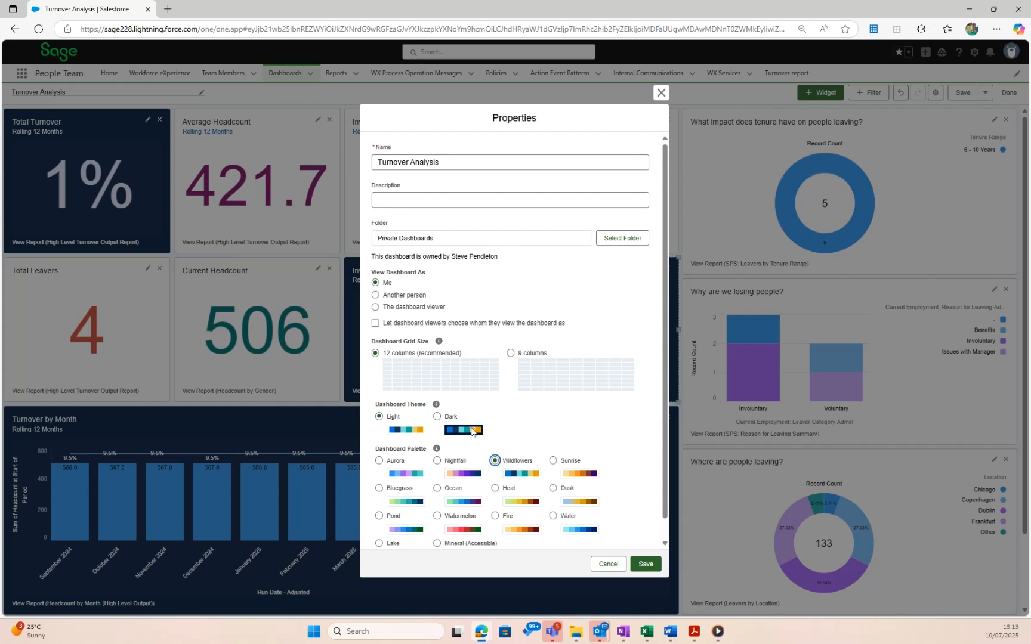
{"action": "scroll", "coordinate": [472, 442], "scroll_direction": "down", "scroll_amount": 1}
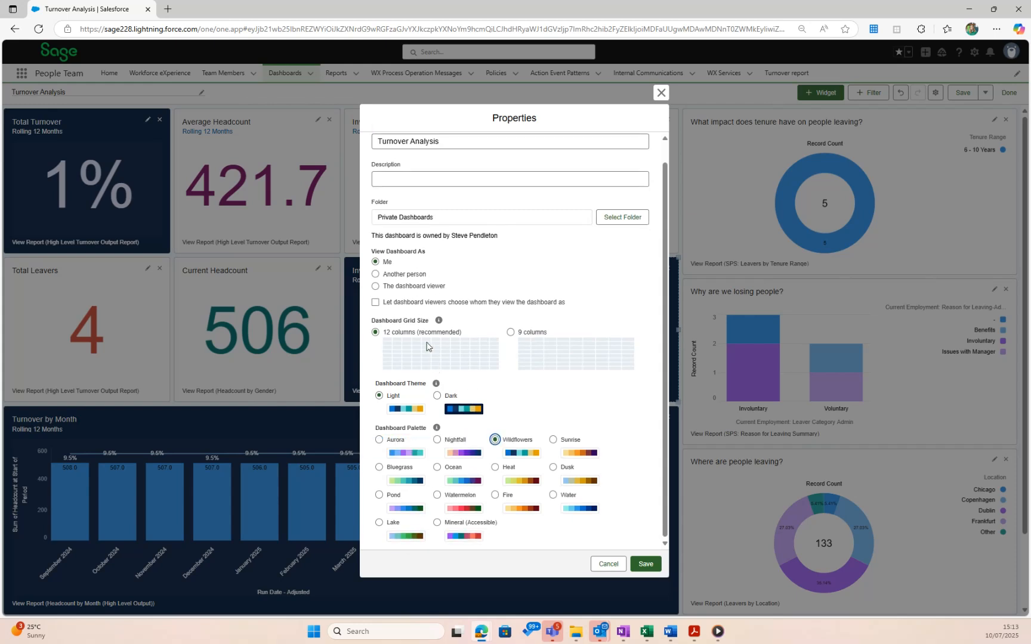
{"action": "scroll", "coordinate": [466, 342], "scroll_direction": "up", "scroll_amount": 1}
{"action": "scroll", "coordinate": [481, 358], "scroll_direction": "down", "scroll_amount": 1}
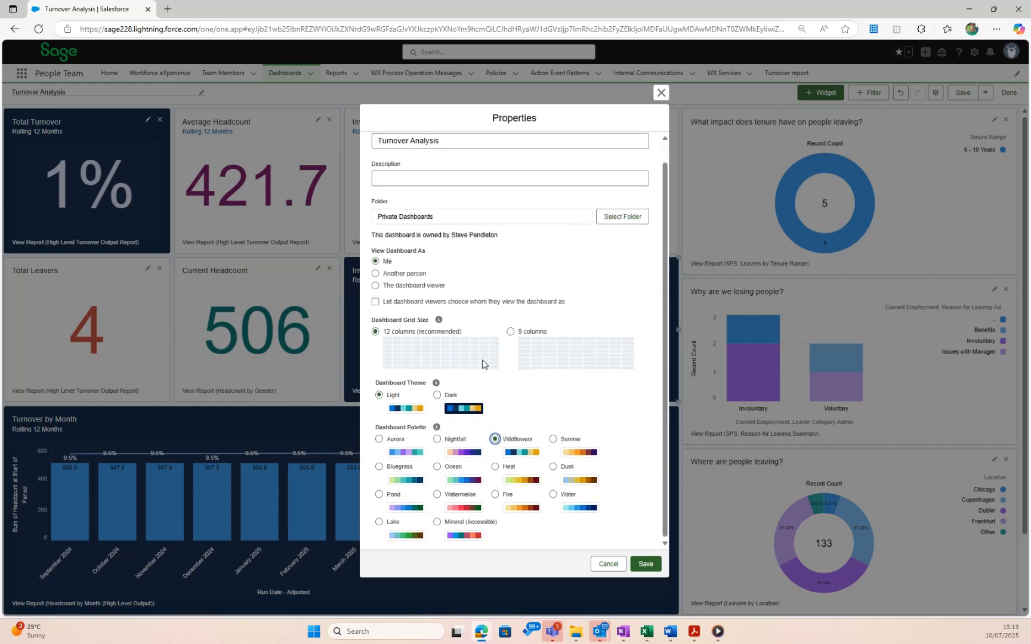
{"action": "left_click", "coordinate": [643, 566]}
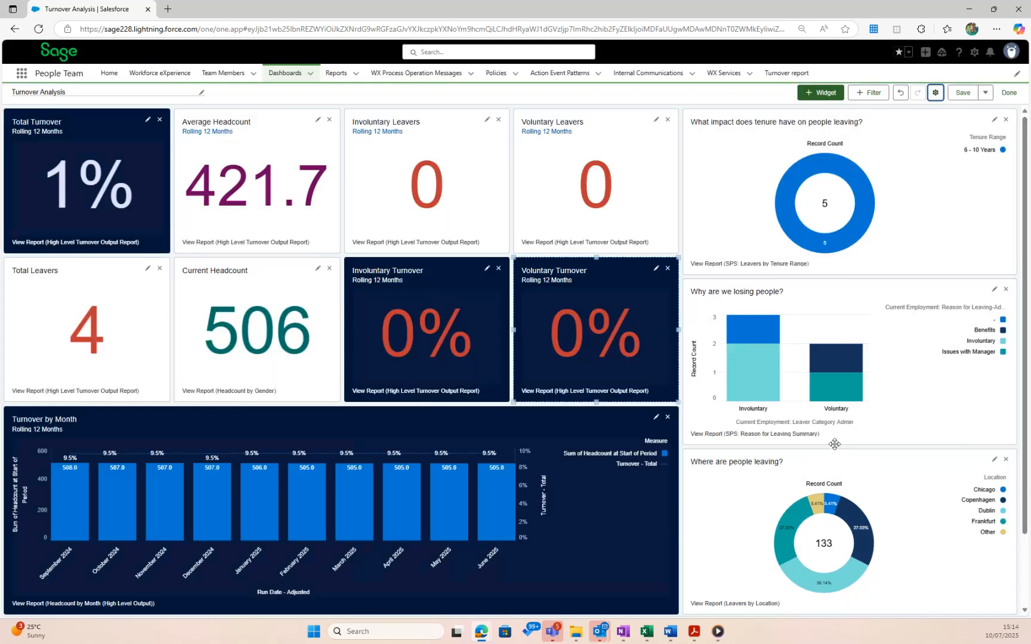
{"action": "left_click", "coordinate": [963, 97]}
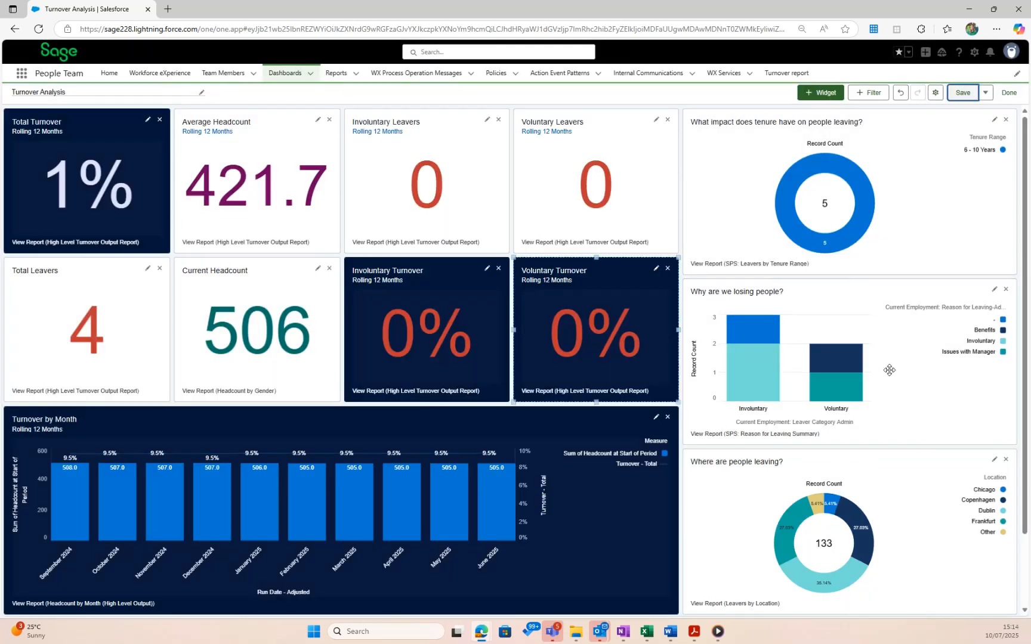